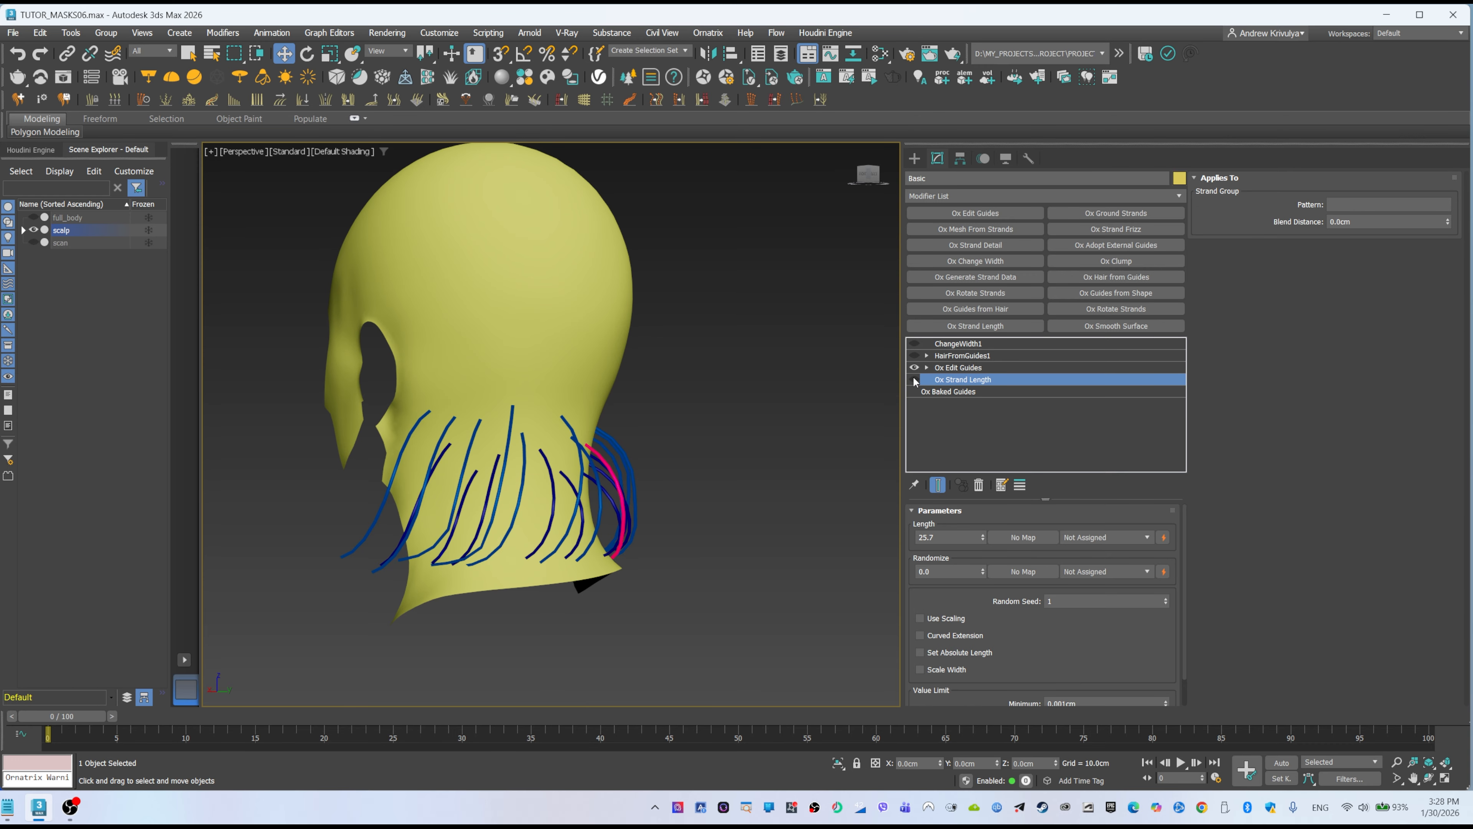
- Enter root editing in the Ox Edit Guides modifier and enable the Ox Strand Length modifier beneath it
{"action": "left_click", "coordinate": [914, 380]}
{"action": "left_click", "coordinate": [975, 368]}
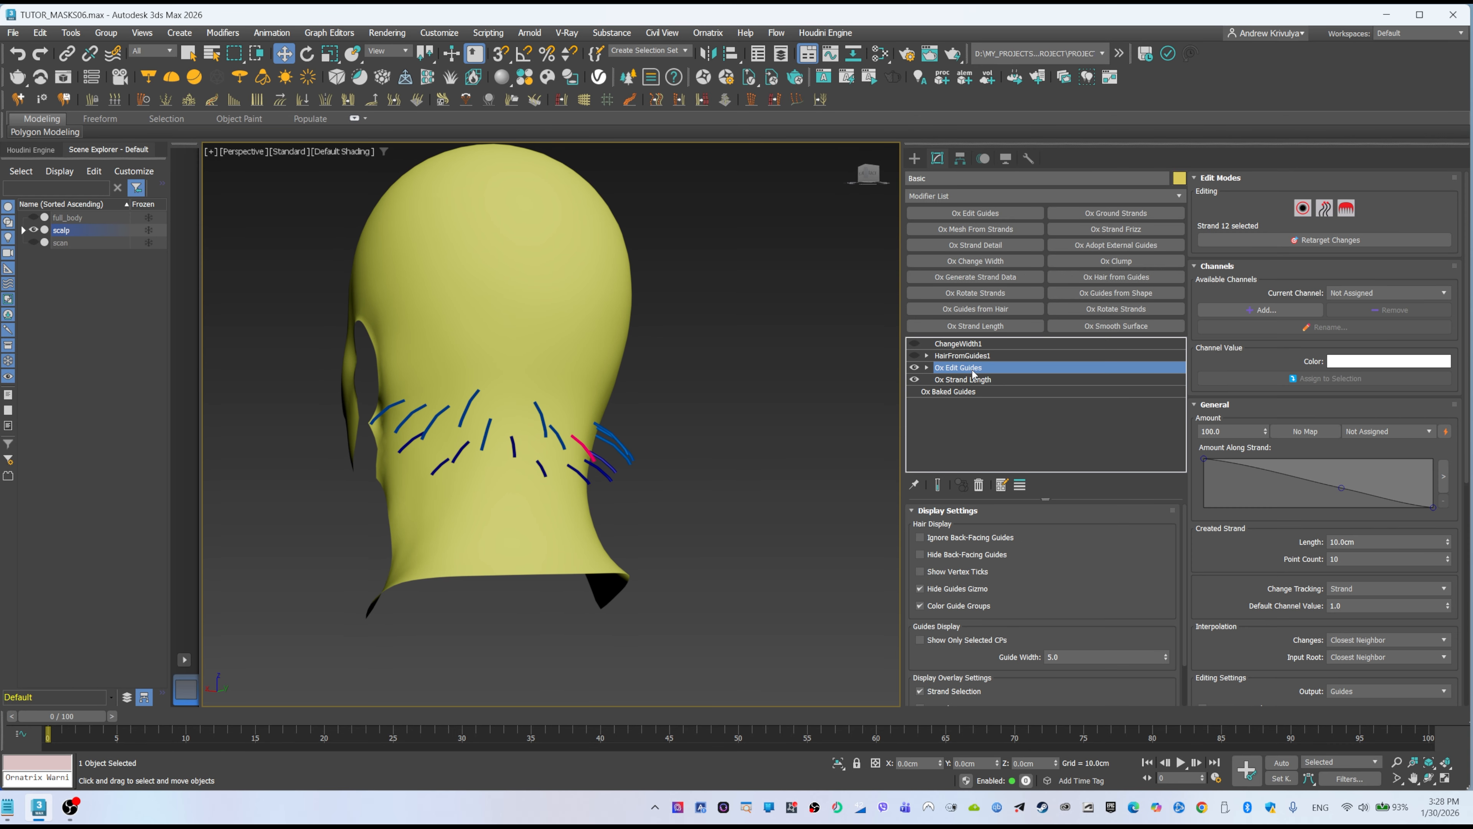
{"action": "left_click", "coordinate": [927, 368]}
{"action": "middle_click_drag", "start_coordinate": [449, 433], "coordinate": [586, 398], "text": "alt"}
{"action": "left_click", "coordinate": [915, 415]}
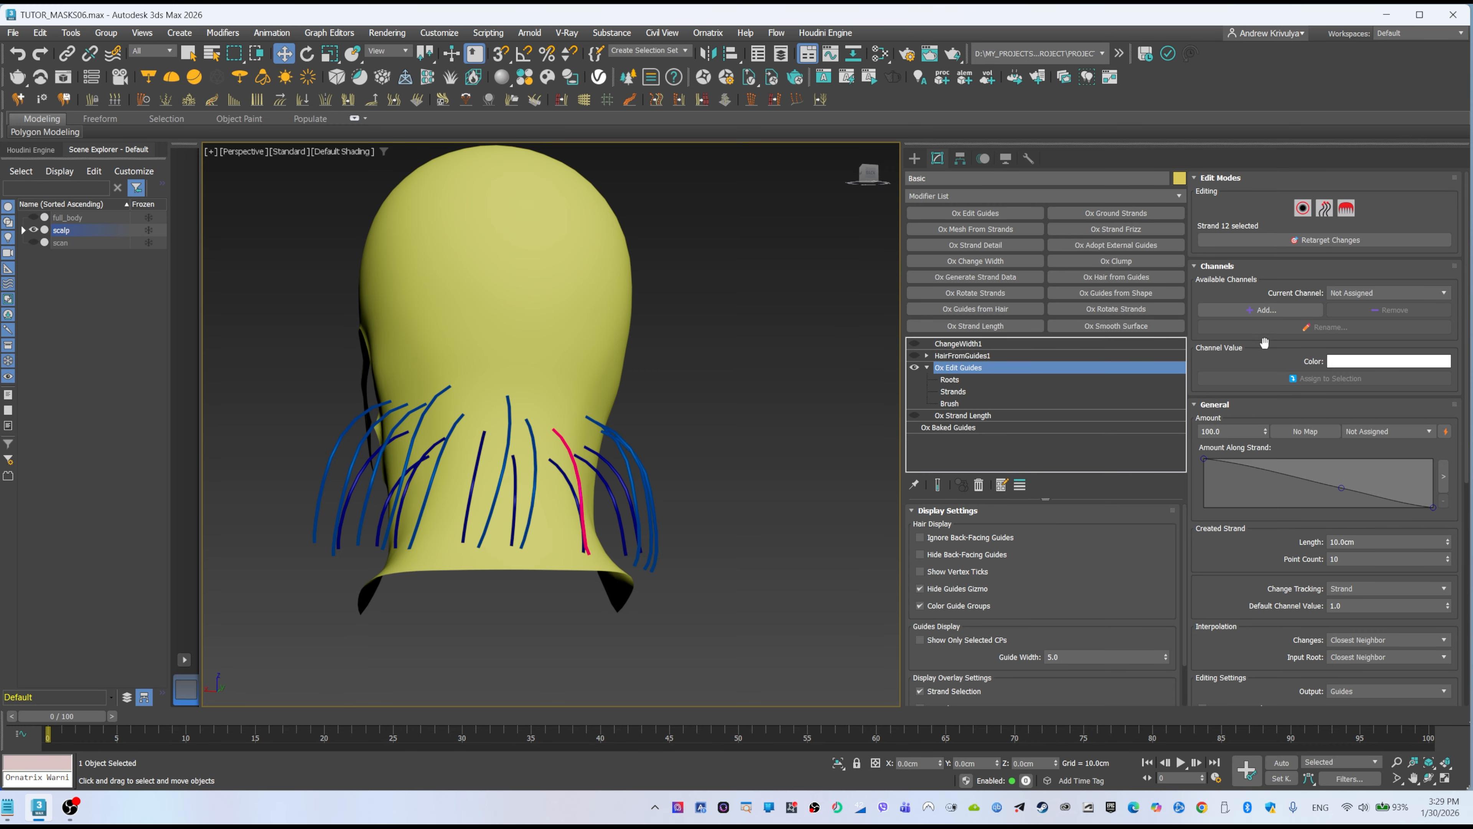
{"action": "left_click", "coordinate": [1298, 212]}
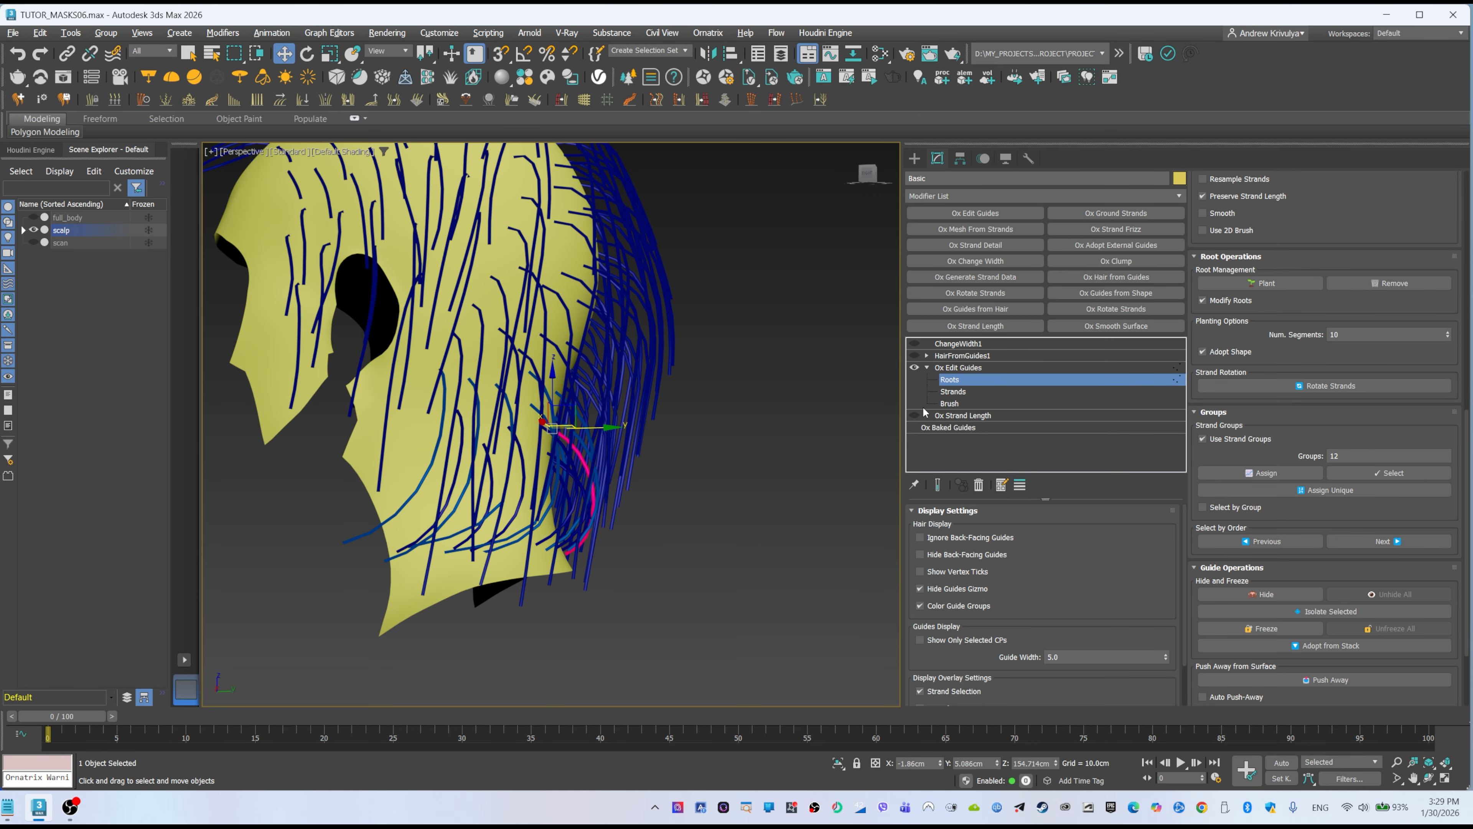
{"action": "left_click", "coordinate": [914, 416]}
- Select the row of guides directly above the existing nape rows, around the back of the head, and assign them to strand group 14
{"action": "middle_click_drag", "start_coordinate": [502, 428], "coordinate": [470, 423], "text": "alt"}
{"action": "middle_click_drag", "start_coordinate": [400, 375], "coordinate": [358, 351], "text": "alt"}
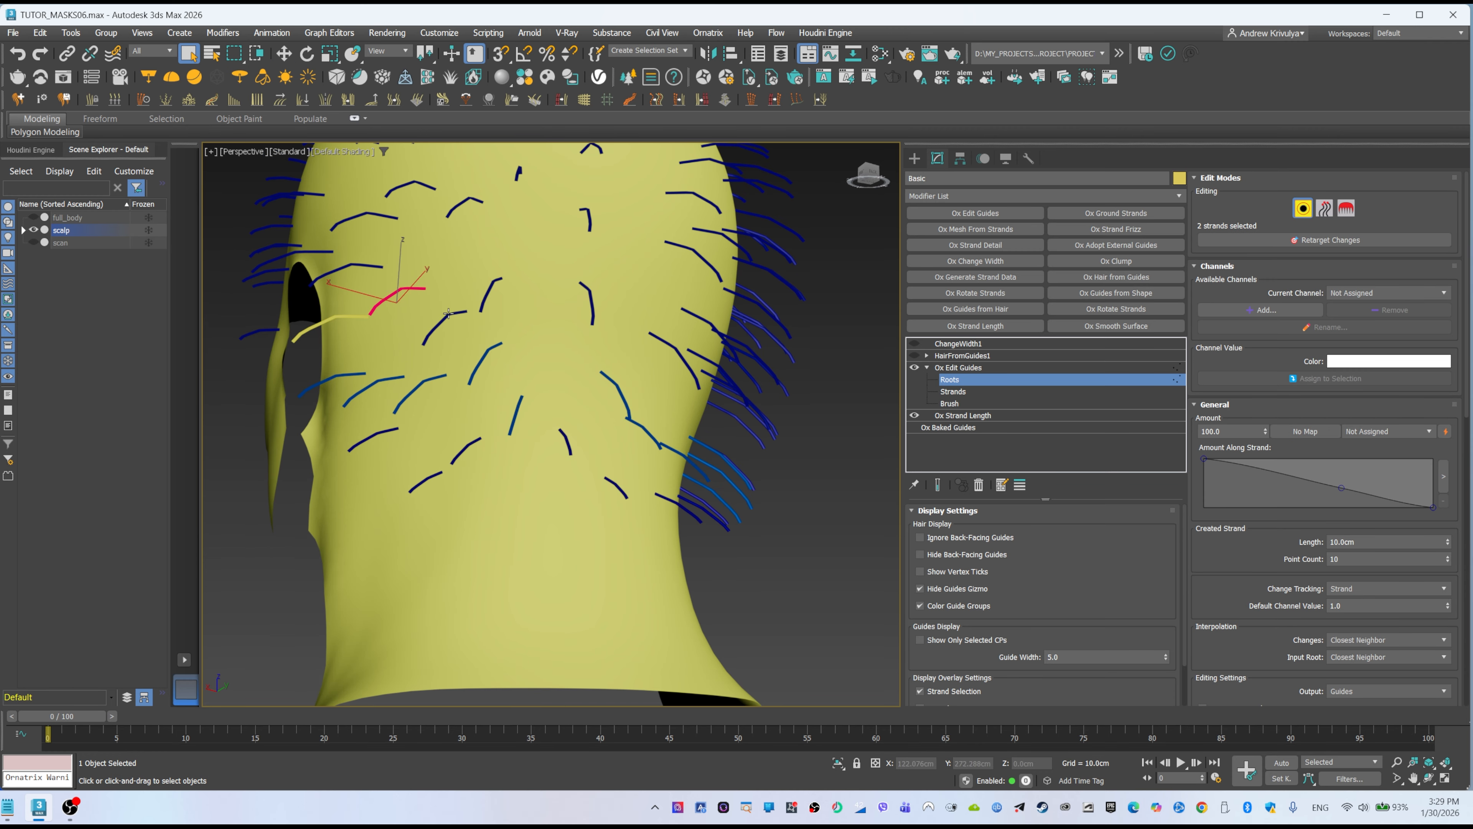
{"action": "middle_click_drag", "start_coordinate": [474, 341], "coordinate": [454, 338], "text": "alt"}
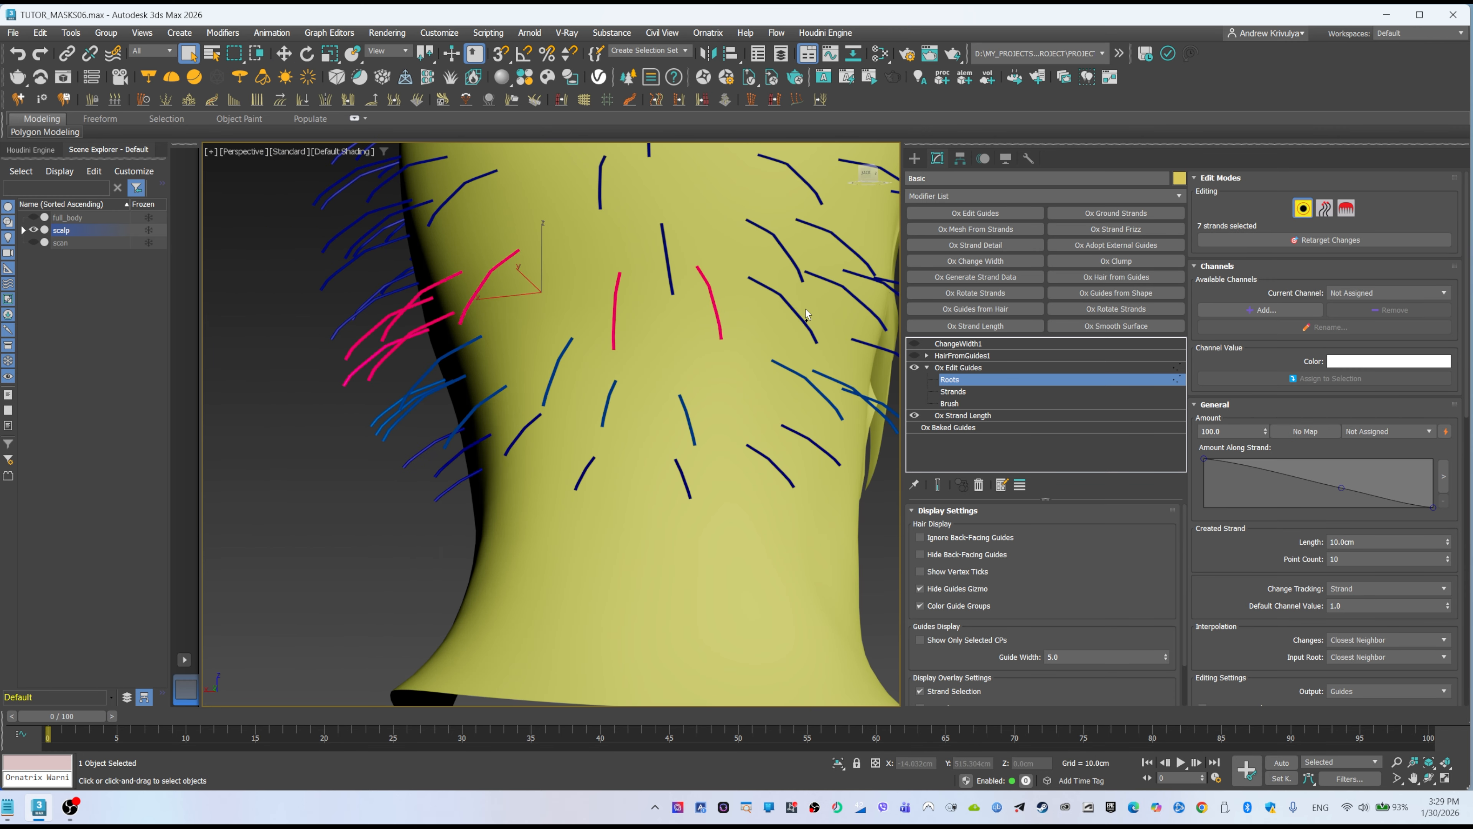
{"action": "left_click", "coordinate": [806, 315], "text": "ctrl"}
{"action": "middle_click_drag", "start_coordinate": [806, 315], "coordinate": [551, 383], "text": "alt"}
{"action": "left_click", "coordinate": [526, 279], "text": "ctrl"}
{"action": "left_click", "coordinate": [605, 282], "text": "ctrl"}
{"action": "scroll", "coordinate": [555, 338], "scroll_direction": "down", "scroll_amount": 4}
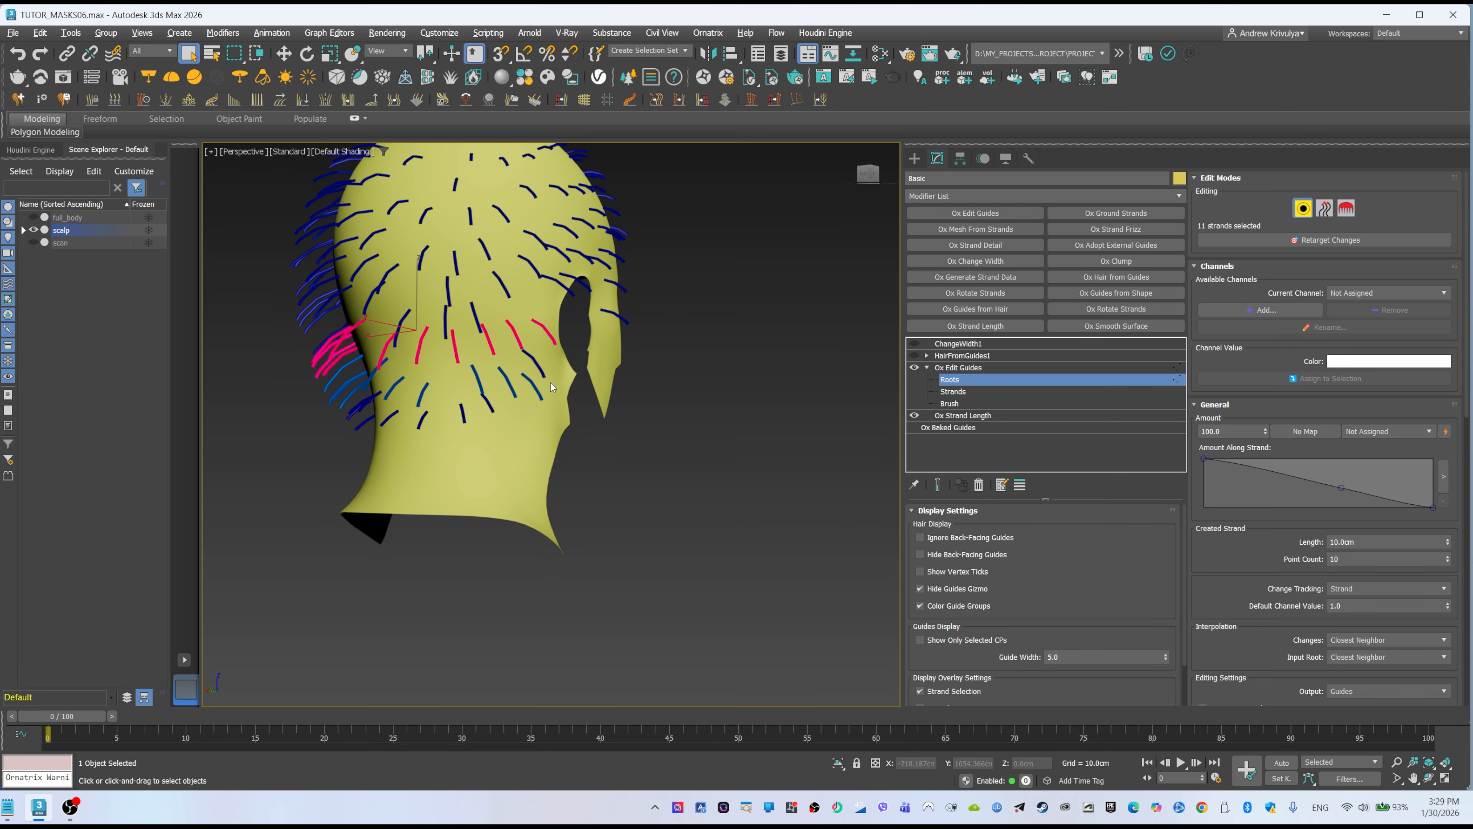
{"action": "scroll", "coordinate": [551, 383], "scroll_direction": "up", "scroll_amount": 10}
{"action": "scroll", "coordinate": [601, 372], "scroll_direction": "down", "scroll_amount": 10}
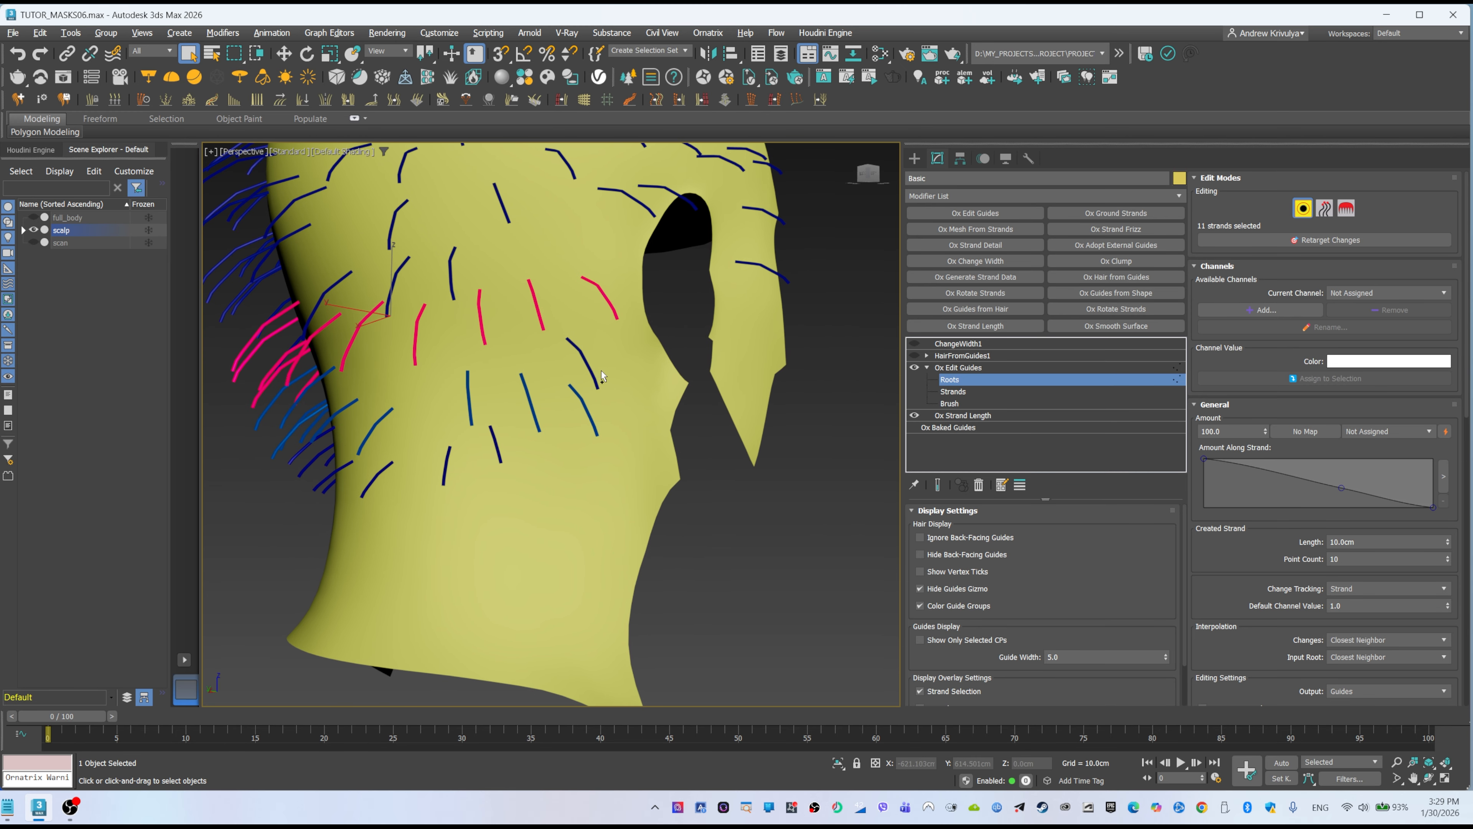
{"action": "left_click", "coordinate": [590, 374], "text": "ctrl"}
{"action": "middle_click_drag", "start_coordinate": [590, 375], "coordinate": [576, 435], "text": "alt"}
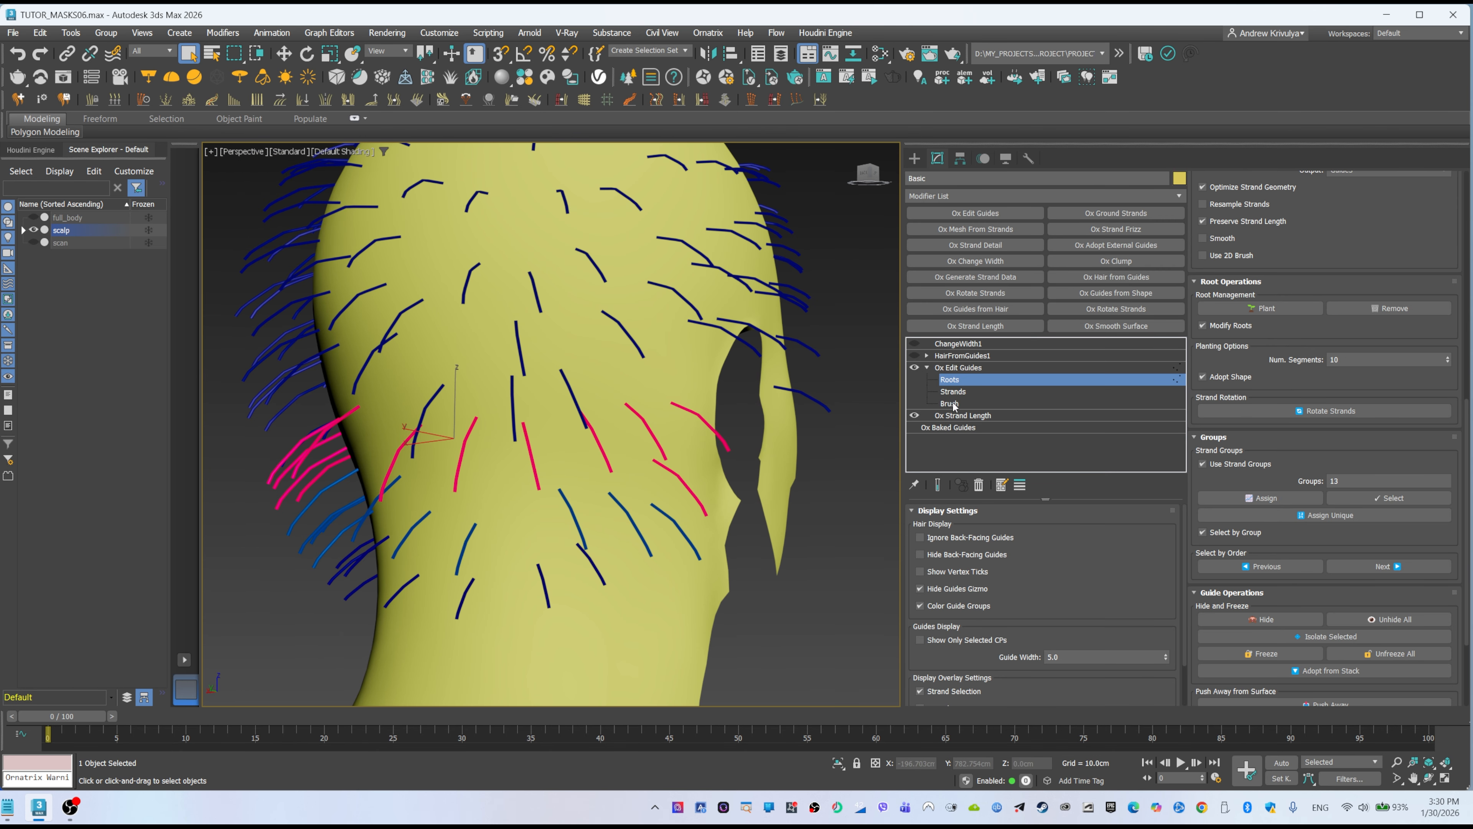
{"action": "left_click", "coordinate": [1334, 481]}
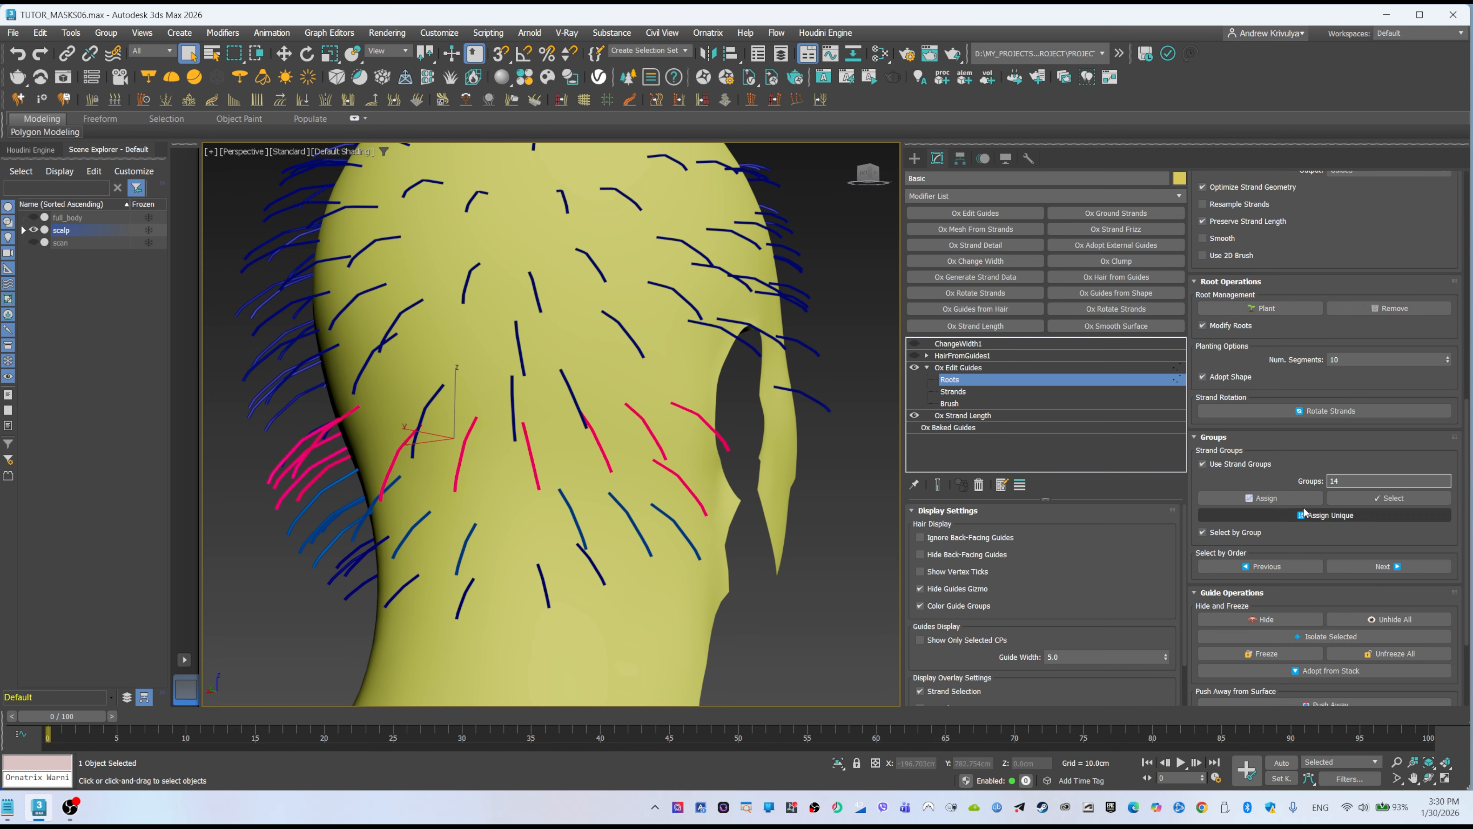
- Turn off selection by group and check the group numbers of individual guides in the two upper nape rows
{"action": "left_click", "coordinate": [1203, 532]}
{"action": "scroll", "coordinate": [652, 510], "scroll_direction": "down", "scroll_amount": 3}
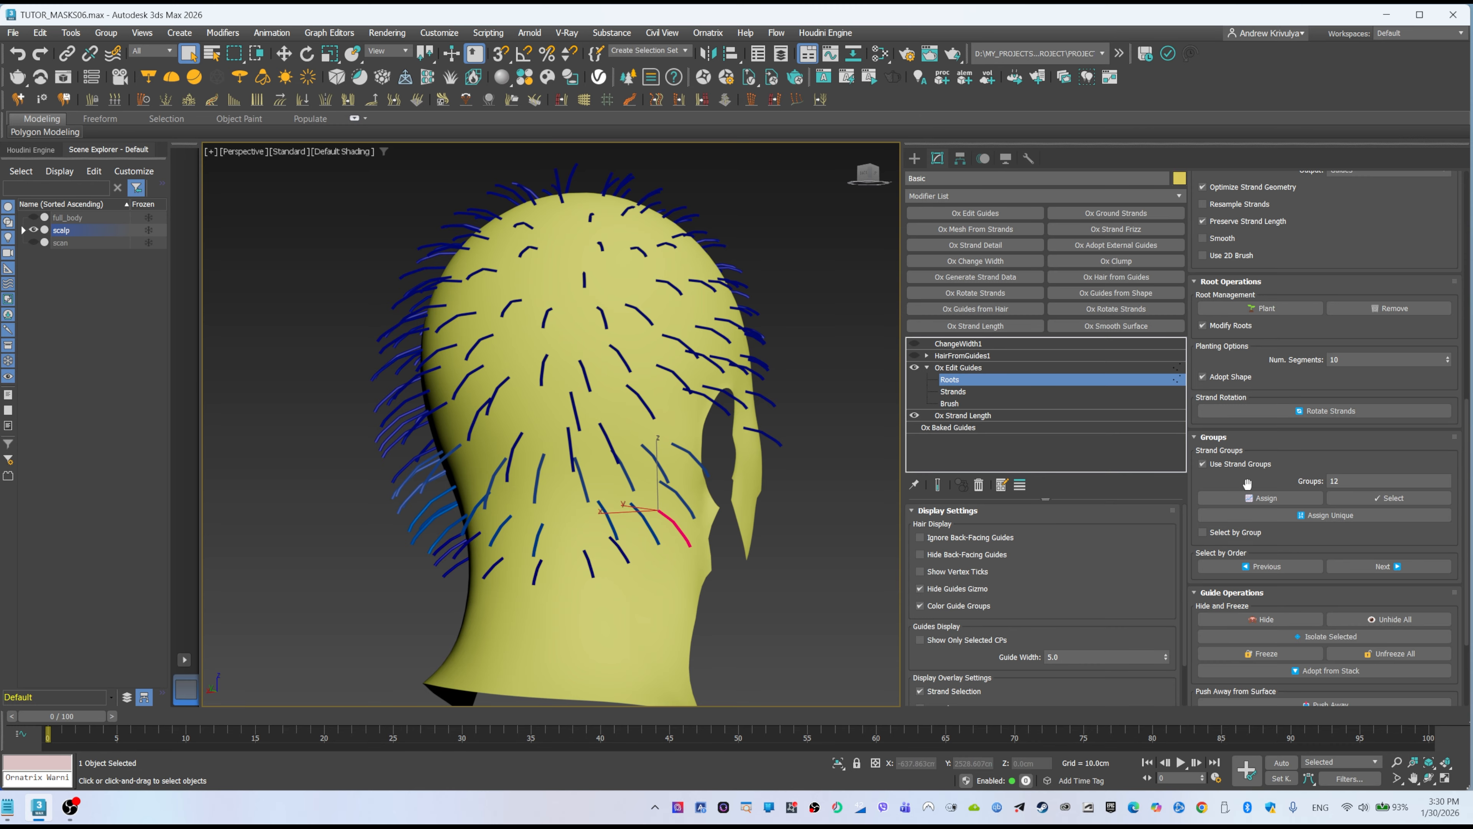
{"action": "left_click", "coordinate": [1323, 497]}
{"action": "left_click", "coordinate": [654, 543]}
{"action": "left_click", "coordinate": [662, 471]}
{"action": "middle_click_drag", "start_coordinate": [327, 369], "coordinate": [360, 367], "text": "alt"}
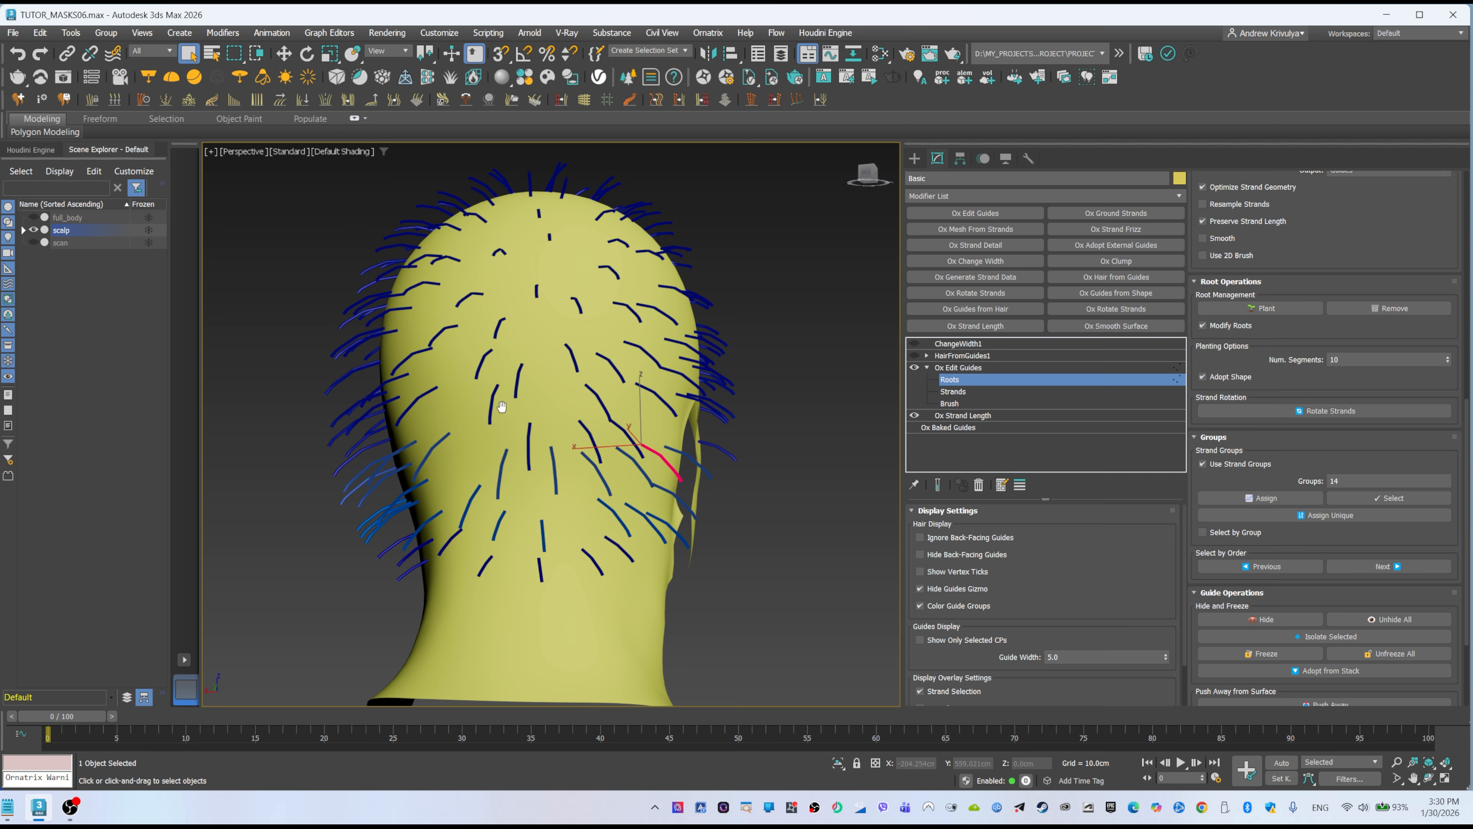
- Turn on selection by group, select strand groups 11, 12 and 14, and isolate them
{"action": "middle_click_drag", "start_coordinate": [501, 407], "coordinate": [537, 354]}
{"action": "middle_click_drag", "start_coordinate": [500, 406], "coordinate": [747, 479], "text": "alt"}
{"action": "left_click", "coordinate": [1237, 536]}
{"action": "left_click", "coordinate": [547, 472]}
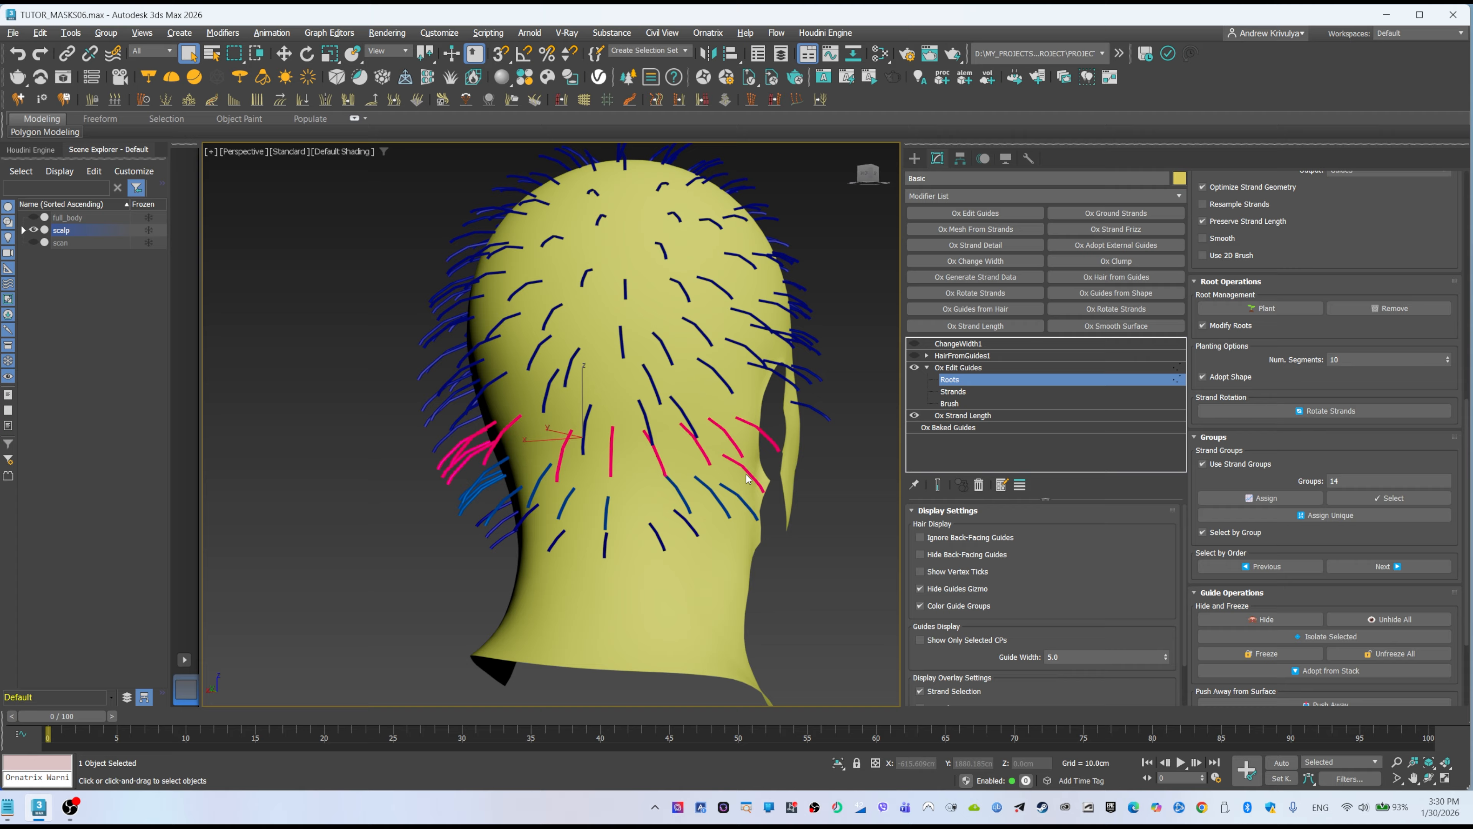
{"action": "left_click", "coordinate": [737, 496], "text": "ctrl"}
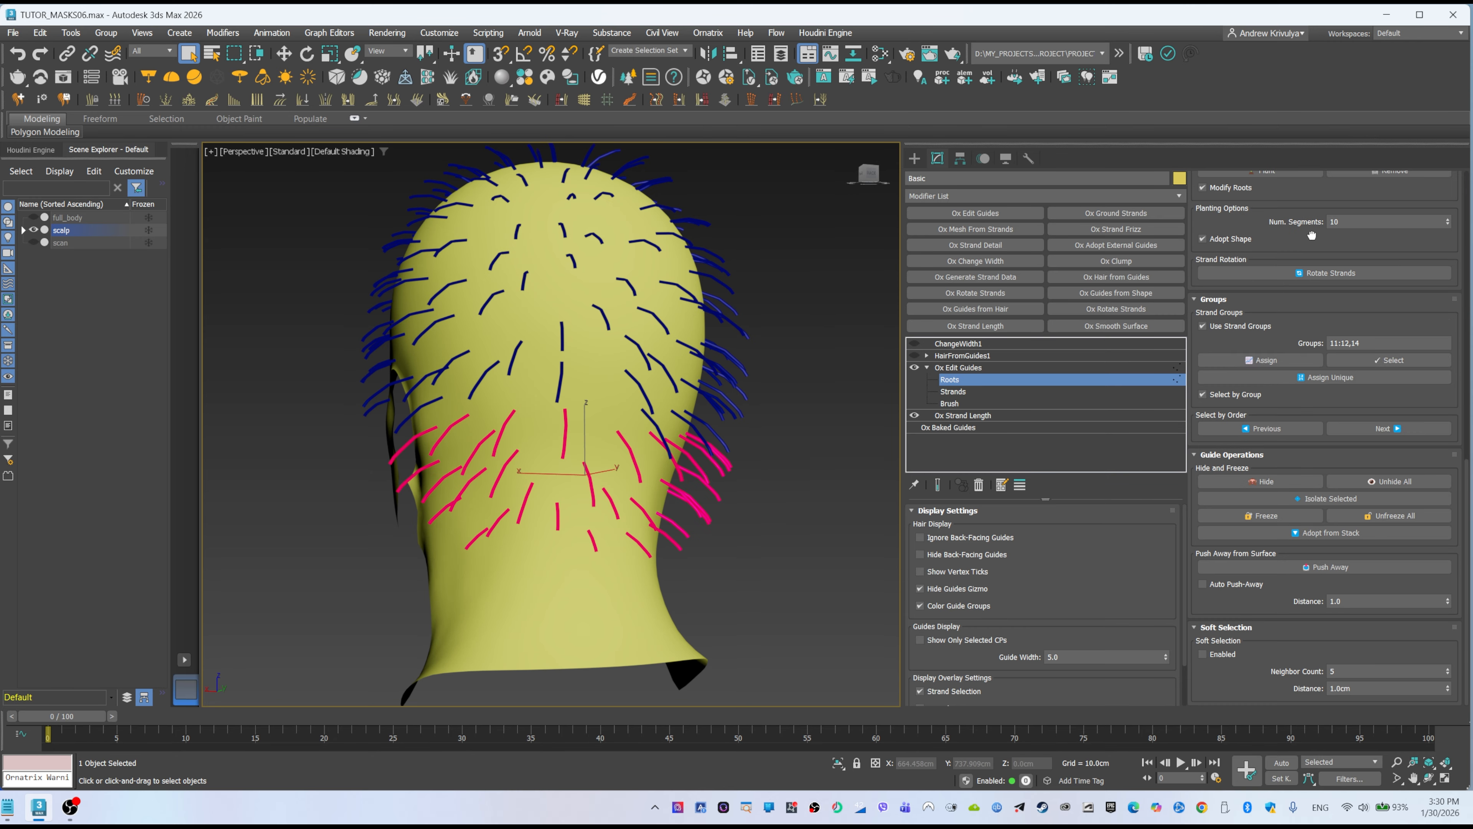
{"action": "left_click", "coordinate": [1316, 499]}
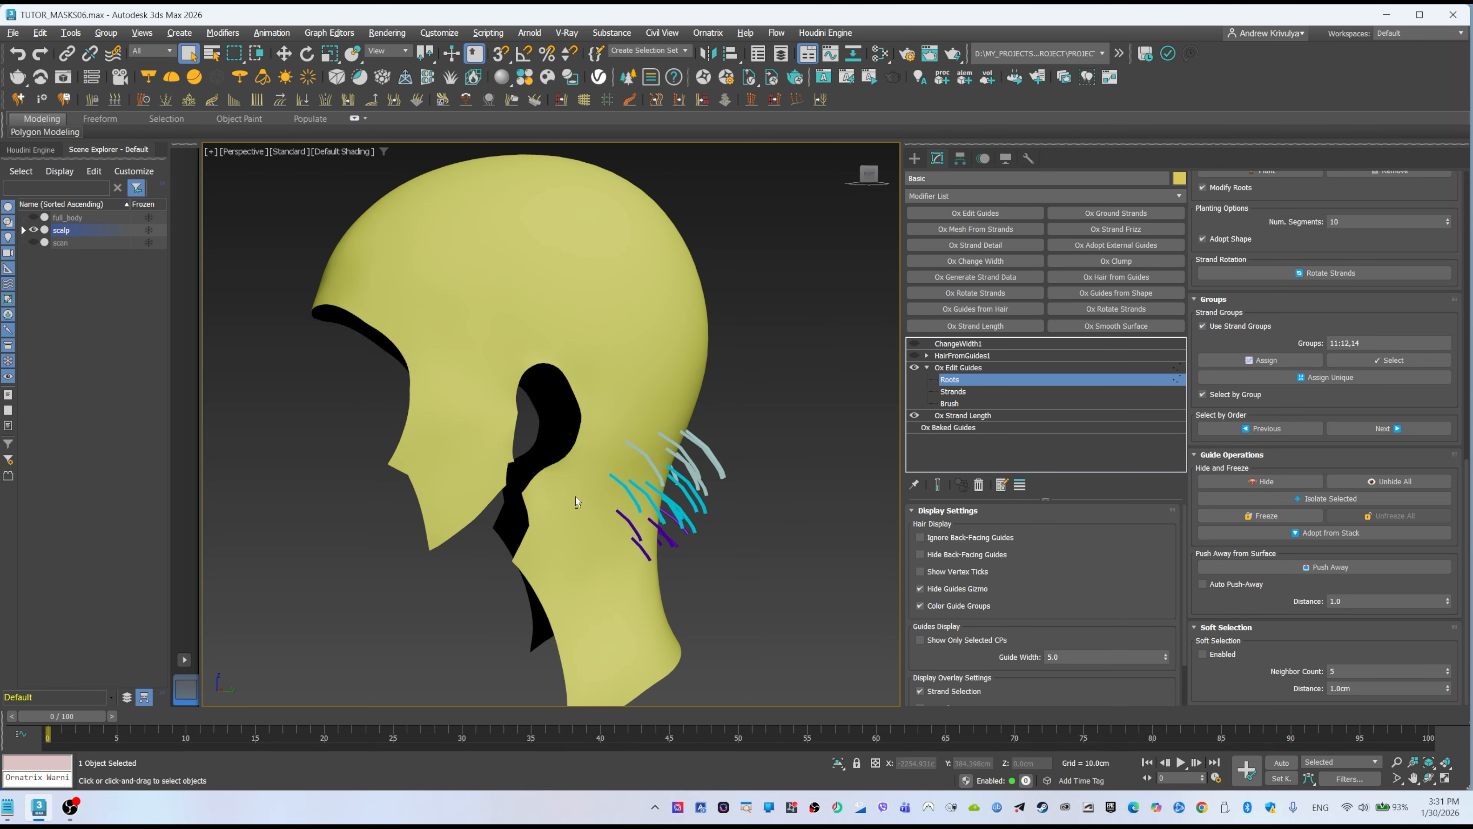
- Disable the Ox Strand Length modifier and hide the group 11 guides on the lower neck
{"action": "middle_click_drag", "start_coordinate": [581, 507], "coordinate": [621, 450], "text": "alt"}
{"action": "left_click", "coordinate": [963, 415]}
{"action": "left_click", "coordinate": [915, 415]}
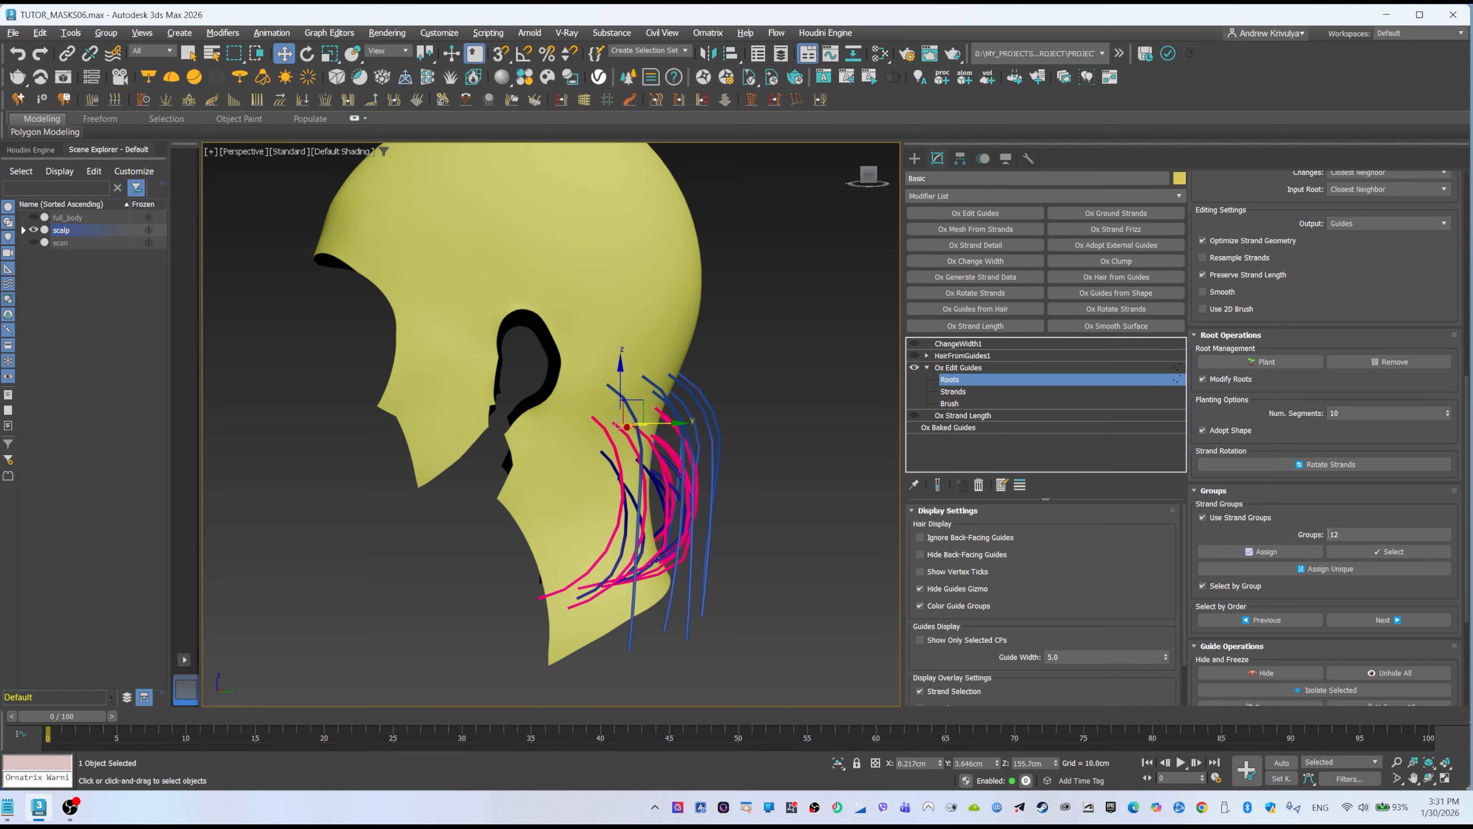
{"action": "middle_click_drag", "start_coordinate": [551, 522], "coordinate": [594, 521], "text": "alt"}
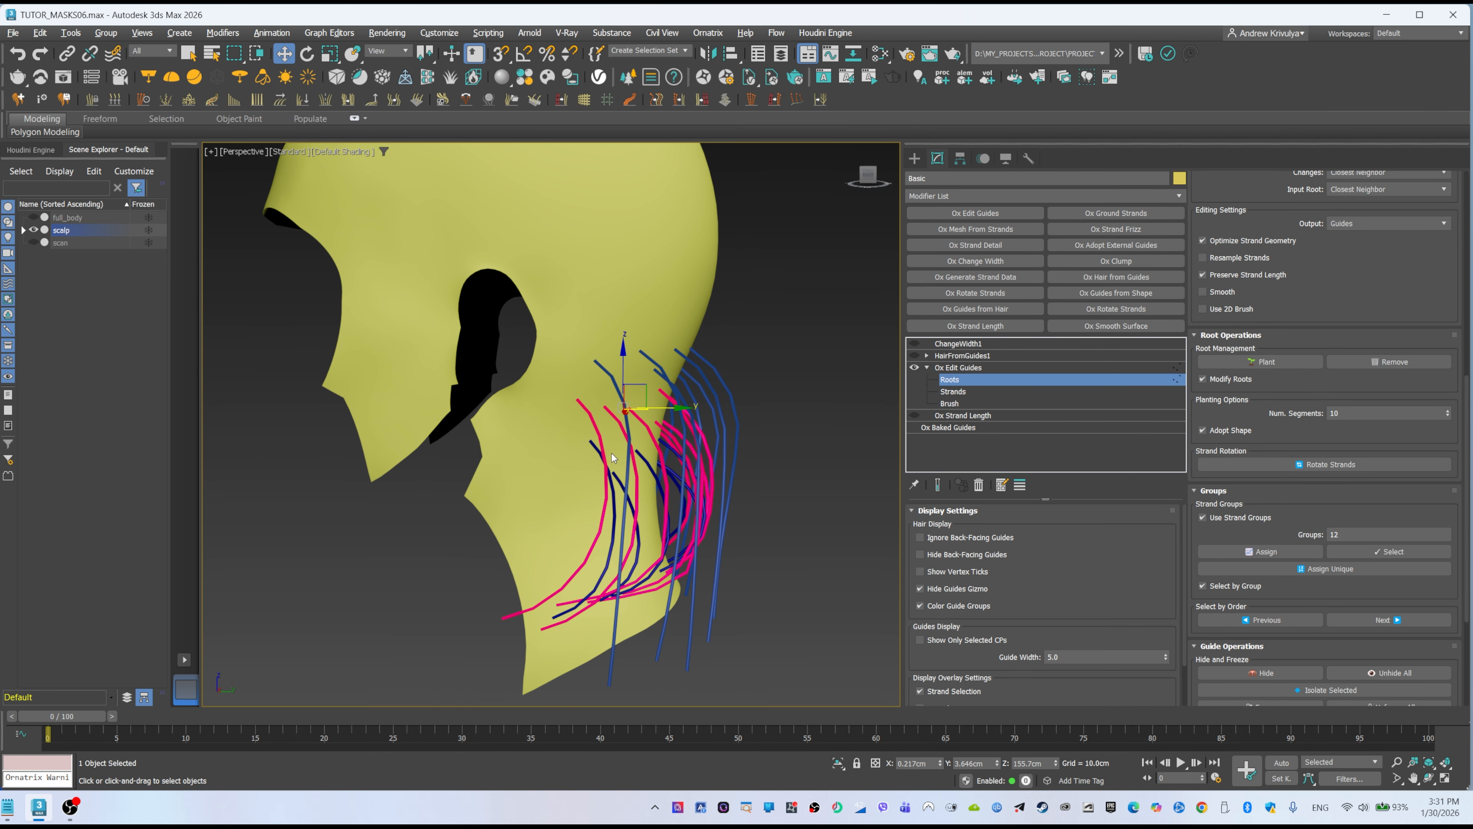
{"action": "middle_click_drag", "start_coordinate": [595, 455], "coordinate": [789, 445], "text": "alt"}
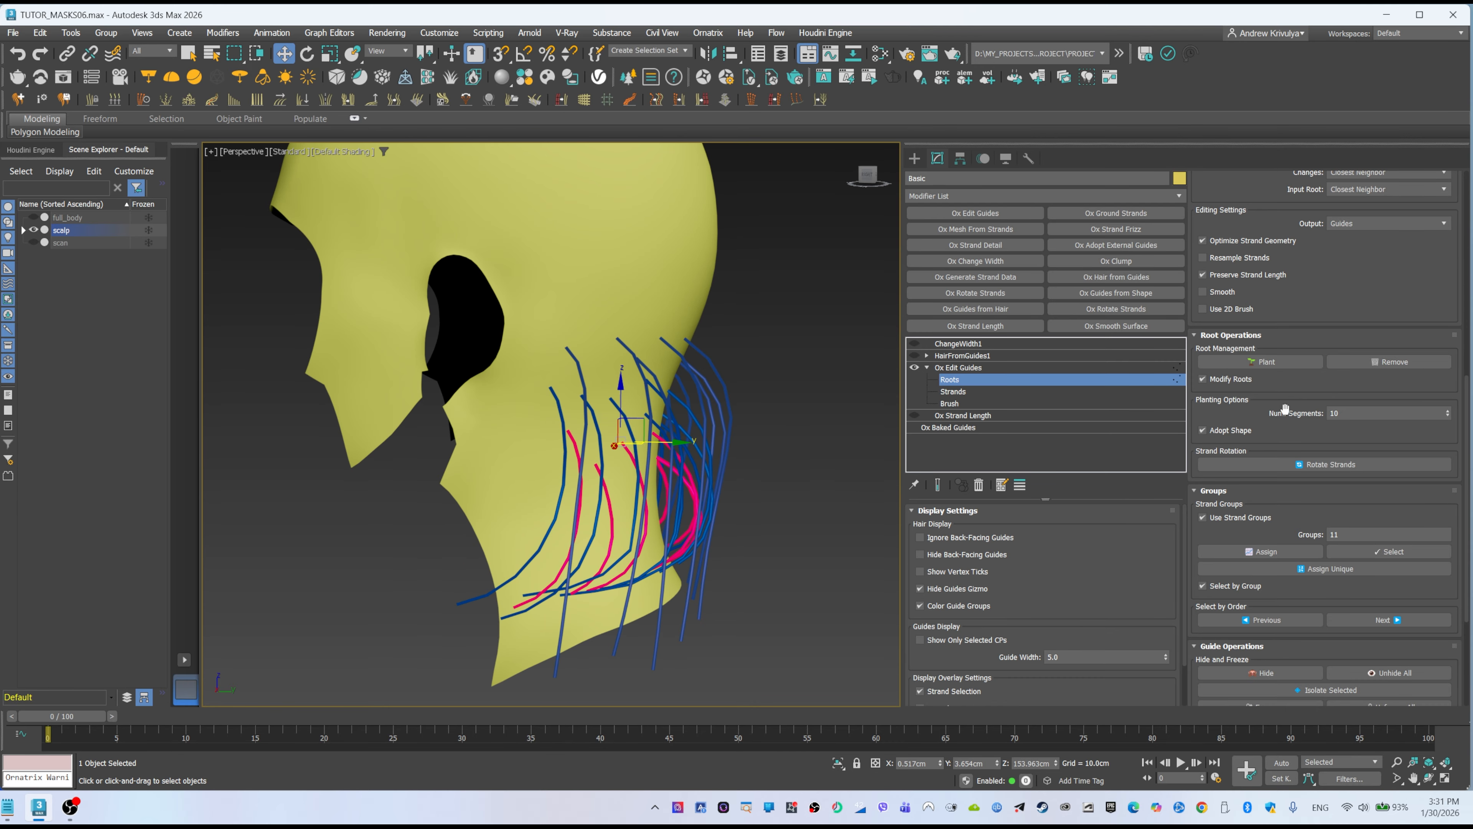
{"action": "scroll", "coordinate": [1285, 409], "scroll_direction": "down", "scroll_amount": 4}
{"action": "middle_click_drag", "start_coordinate": [551, 429], "coordinate": [625, 433], "text": "alt"}
- Show the scan to compare the neck guides with its hair shape, and hide it again
{"action": "left_click", "coordinate": [34, 243]}
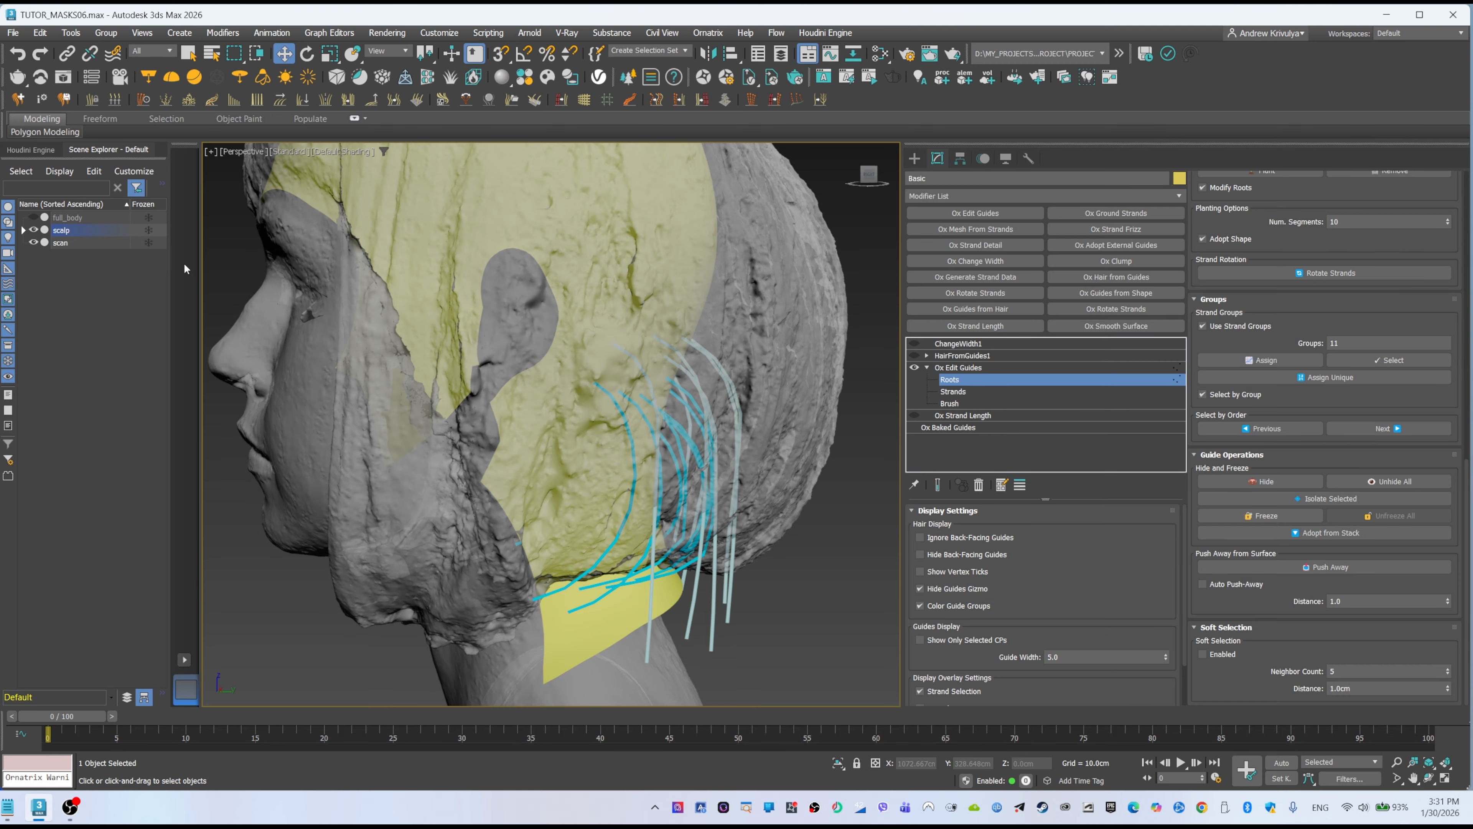
{"action": "left_click", "coordinate": [34, 242]}
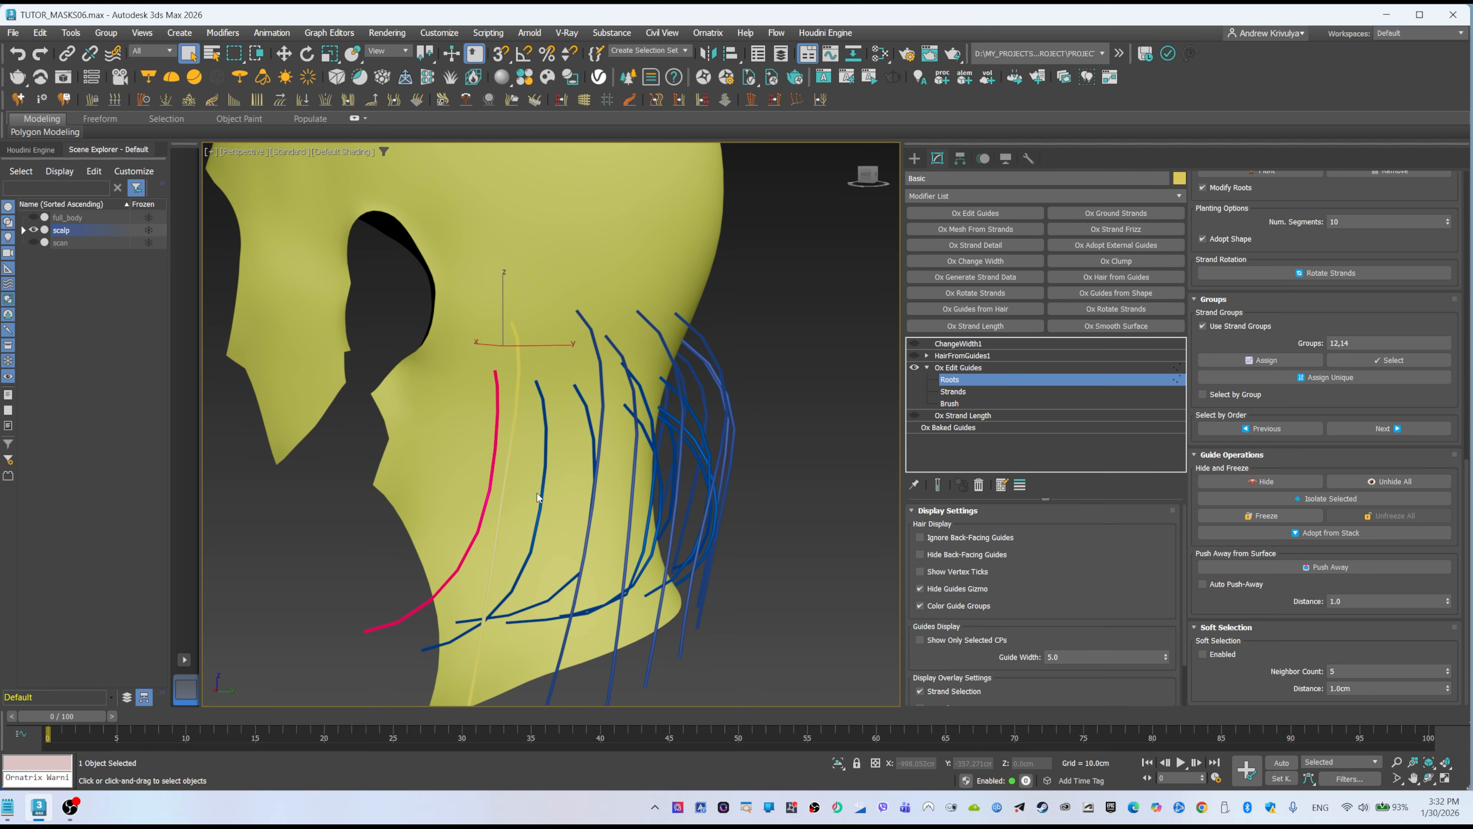
- With selection by group off, move the roots of individual group 12 and 14 guides to even out their spacing on the nape
{"action": "middle_click_drag", "start_coordinate": [612, 449], "coordinate": [662, 427], "text": "alt"}
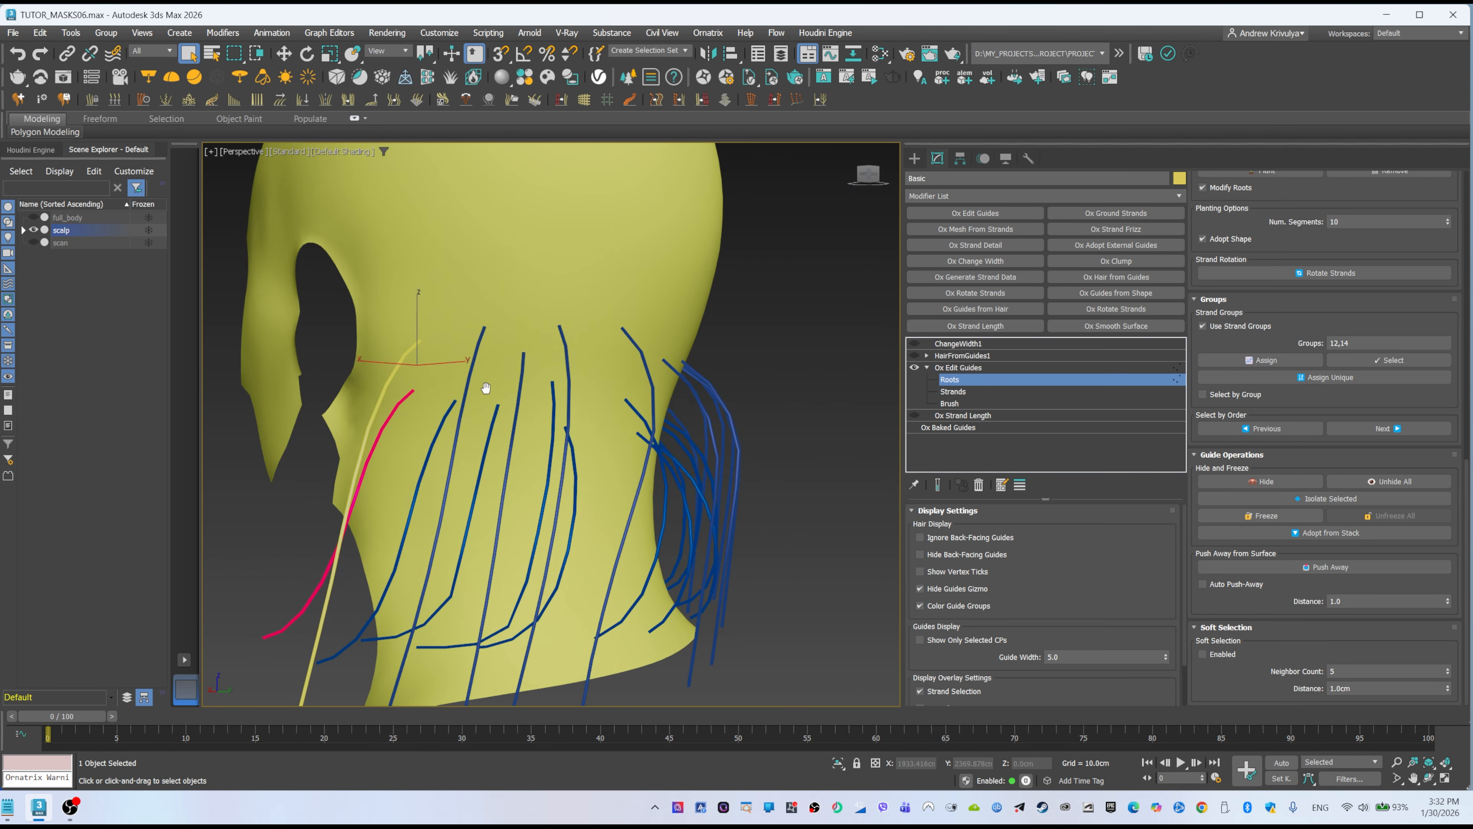
{"action": "middle_click_drag", "start_coordinate": [486, 388], "coordinate": [609, 325], "text": "alt"}
{"action": "left_click", "coordinate": [514, 392]}
{"action": "left_click", "coordinate": [542, 300]}
{"action": "left_click", "coordinate": [542, 303]}
{"action": "key", "text": "w"}
{"action": "left_click_drag", "start_coordinate": [594, 307], "coordinate": [597, 303]}
{"action": "left_click", "coordinate": [619, 348]}
{"action": "mouse_move", "coordinate": [596, 303]}
{"action": "middle_mouse_down", "text": "alt"}
{"action": "mouse_move", "coordinate": [616, 340]}
{"action": "mouse_move", "coordinate": [586, 325]}
{"action": "middle_mouse_up", "text": "alt"}
{"action": "left_click", "coordinate": [618, 349]}
{"action": "left_click", "coordinate": [564, 416], "text": "ctrl"}
{"action": "mouse_move", "coordinate": [564, 415]}
{"action": "middle_mouse_down", "text": "alt"}
{"action": "mouse_move", "coordinate": [618, 378]}
{"action": "mouse_move", "coordinate": [591, 359]}
{"action": "mouse_move", "coordinate": [564, 402]}
{"action": "middle_mouse_up", "text": "alt"}
- Select two neighbouring group 12 guides at the back of the neck and plant a new guide midway between their roots
{"action": "key", "text": "q"}
{"action": "left_click", "coordinate": [644, 374]}
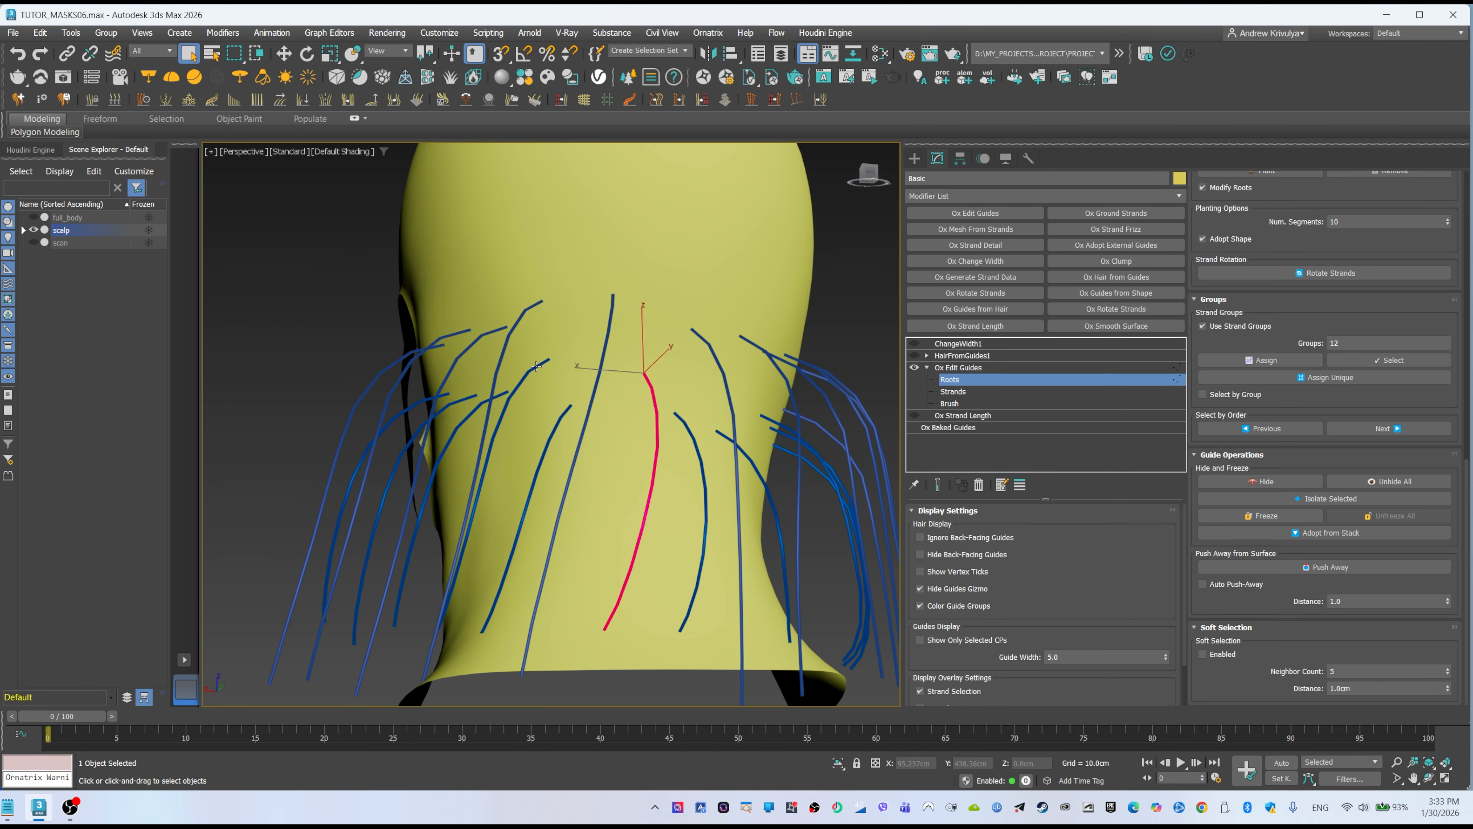
{"action": "left_click", "coordinate": [536, 366]}
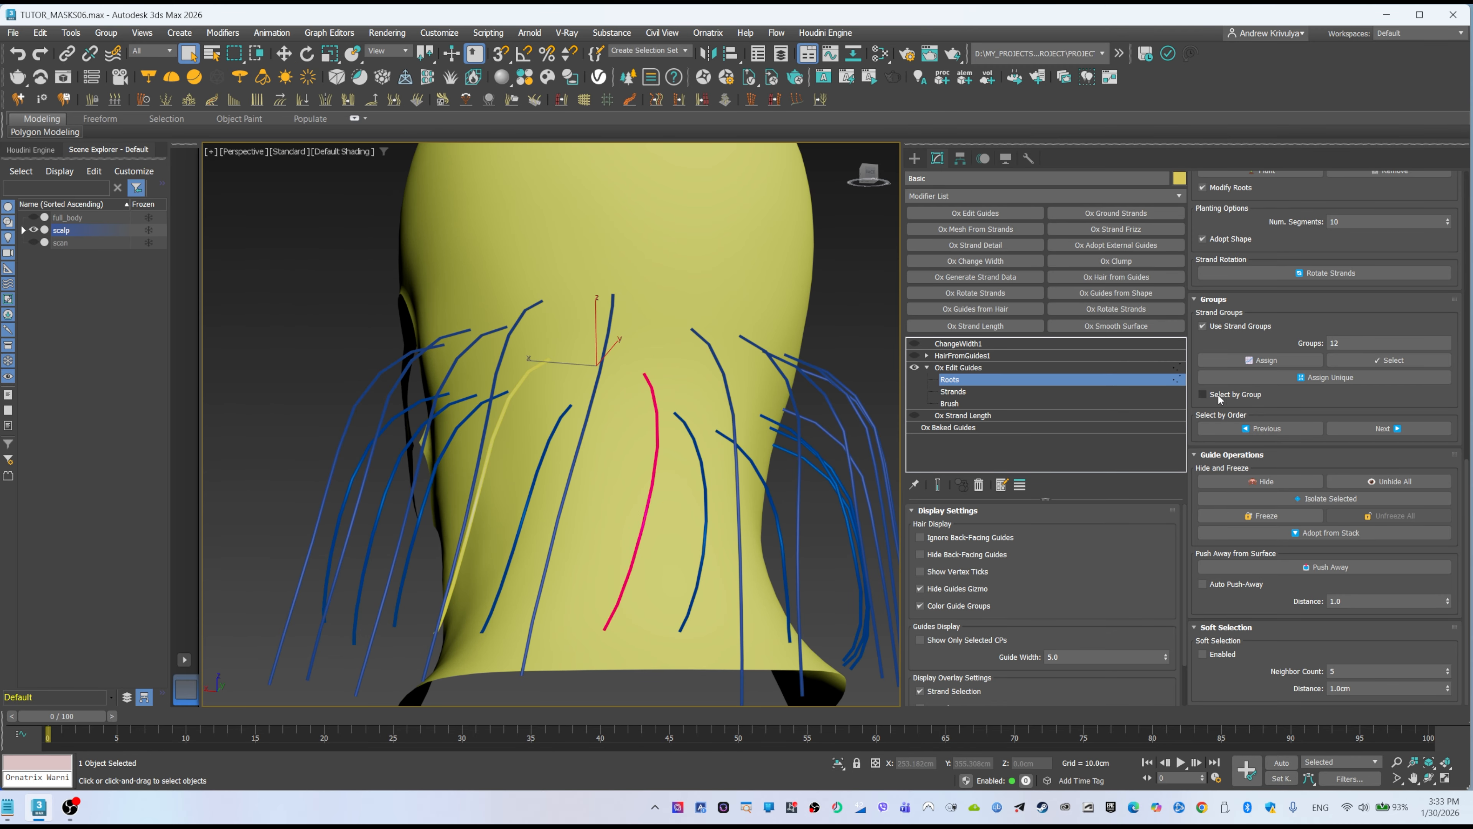
{"action": "scroll", "coordinate": [1276, 338], "scroll_direction": "up", "scroll_amount": 3}
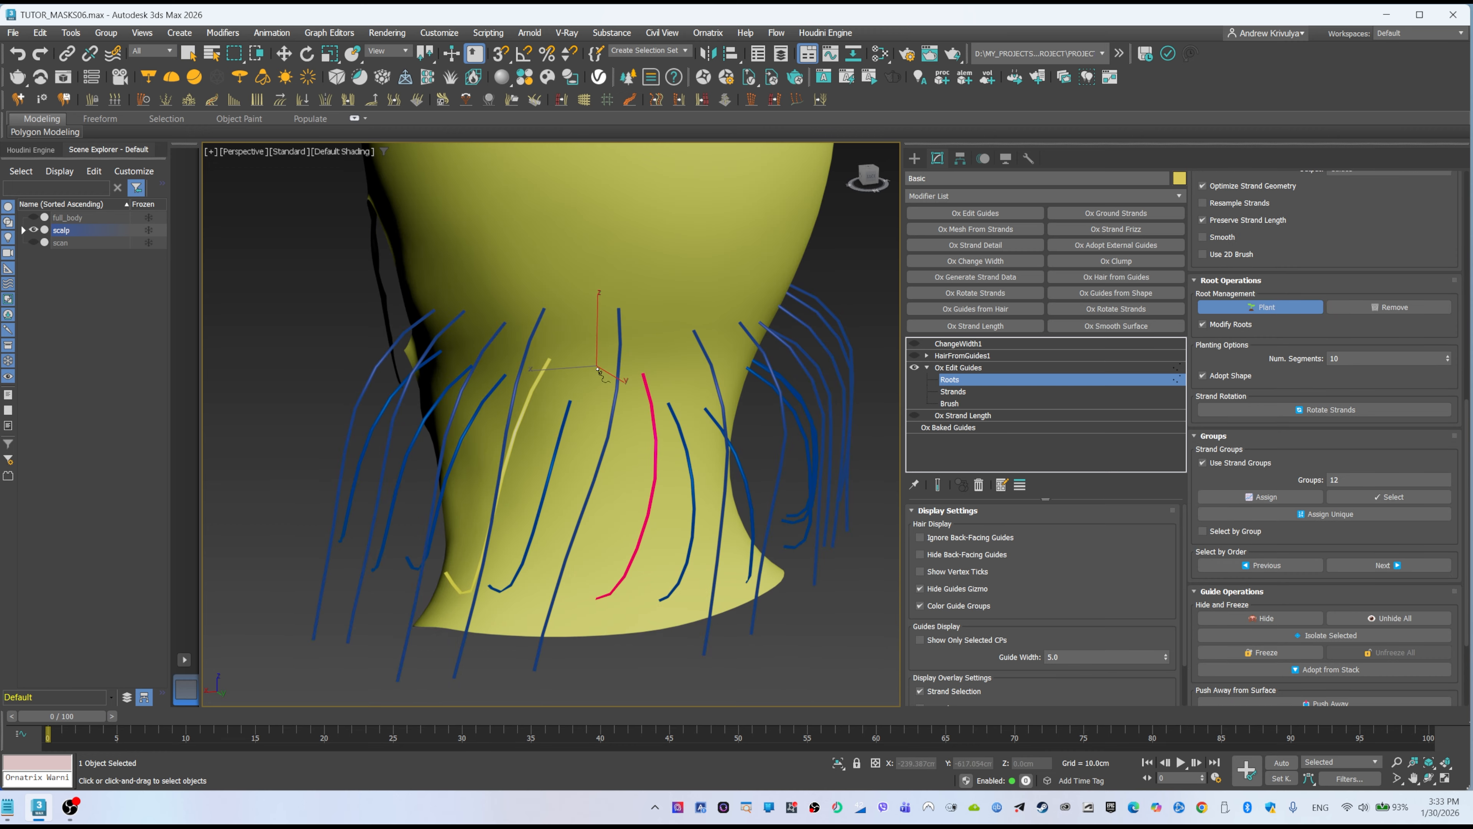
{"action": "left_click", "coordinate": [596, 364]}
{"action": "key", "text": "q"}
- Select the newly planted nape guide and switch to brush editing with the Comb brush
{"action": "middle_click_drag", "start_coordinate": [597, 371], "coordinate": [592, 515], "text": "alt"}
{"action": "left_click", "coordinate": [552, 446]}
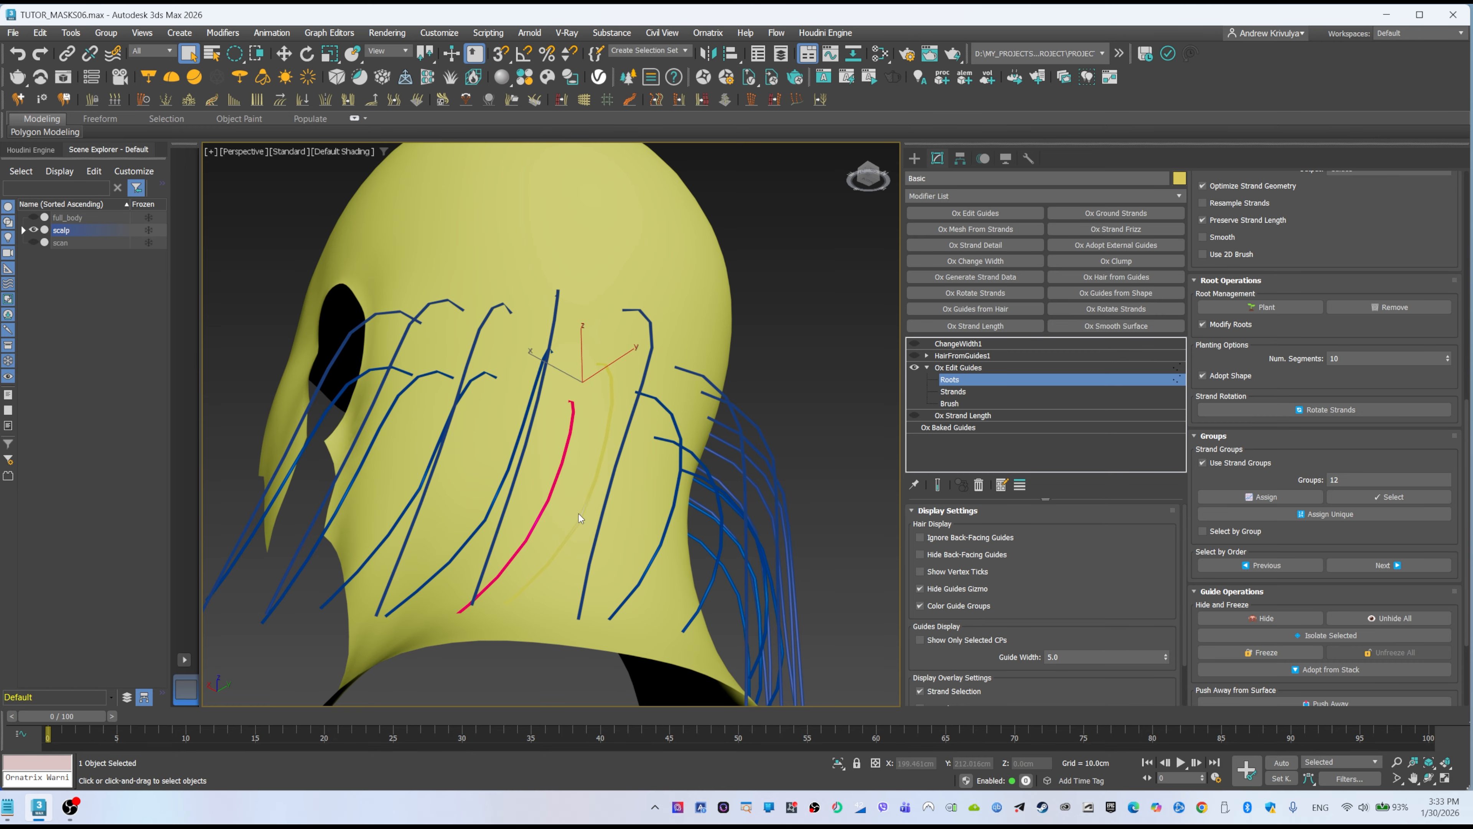
{"action": "left_click", "coordinate": [583, 513]}
{"action": "left_click", "coordinate": [953, 403]}
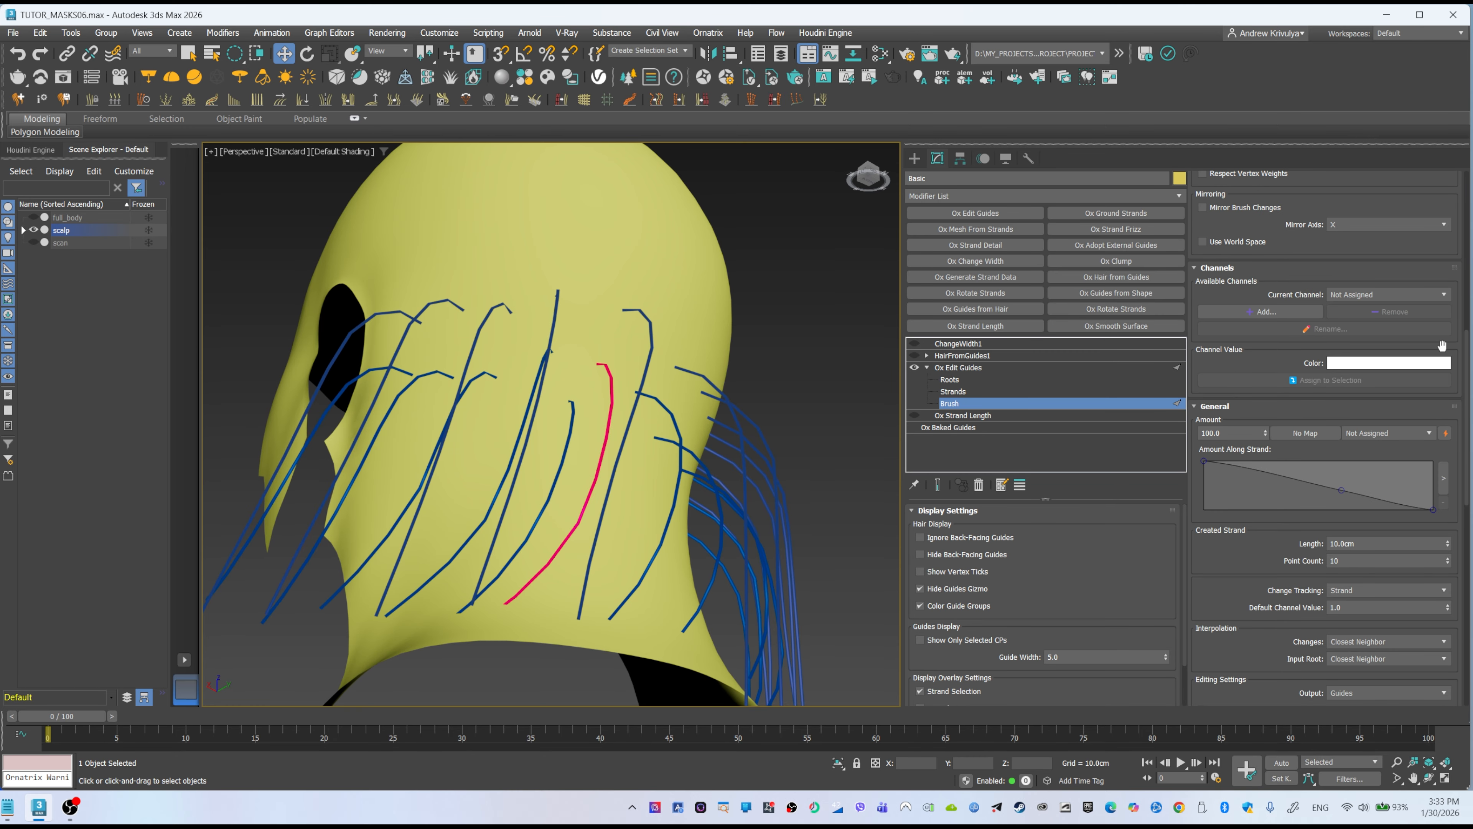
{"action": "mouse_move", "coordinate": [556, 523]}
{"action": "middle_mouse_down", "text": "alt"}
{"action": "mouse_move", "coordinate": [371, 603]}
{"action": "mouse_move", "coordinate": [523, 522]}
{"action": "mouse_move", "coordinate": [525, 506]}
{"action": "mouse_move", "coordinate": [564, 518]}
{"action": "middle_mouse_up", "text": "alt"}
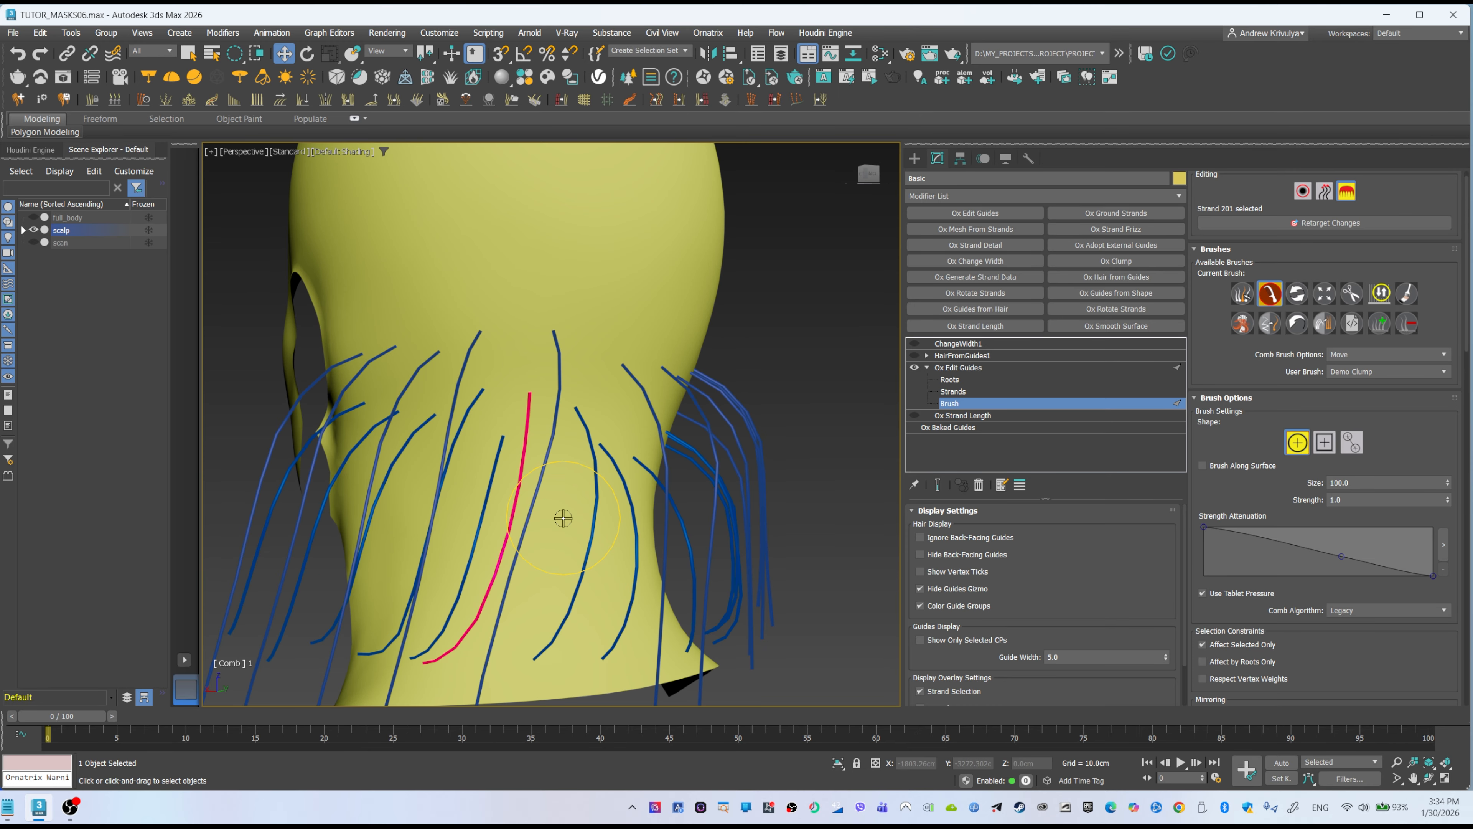
- Select a single long guide in the lower row of the nape and trim its tip with the Cut brush
{"action": "middle_click_drag", "start_coordinate": [416, 237], "coordinate": [464, 465], "text": "alt"}
{"action": "key", "text": "q"}
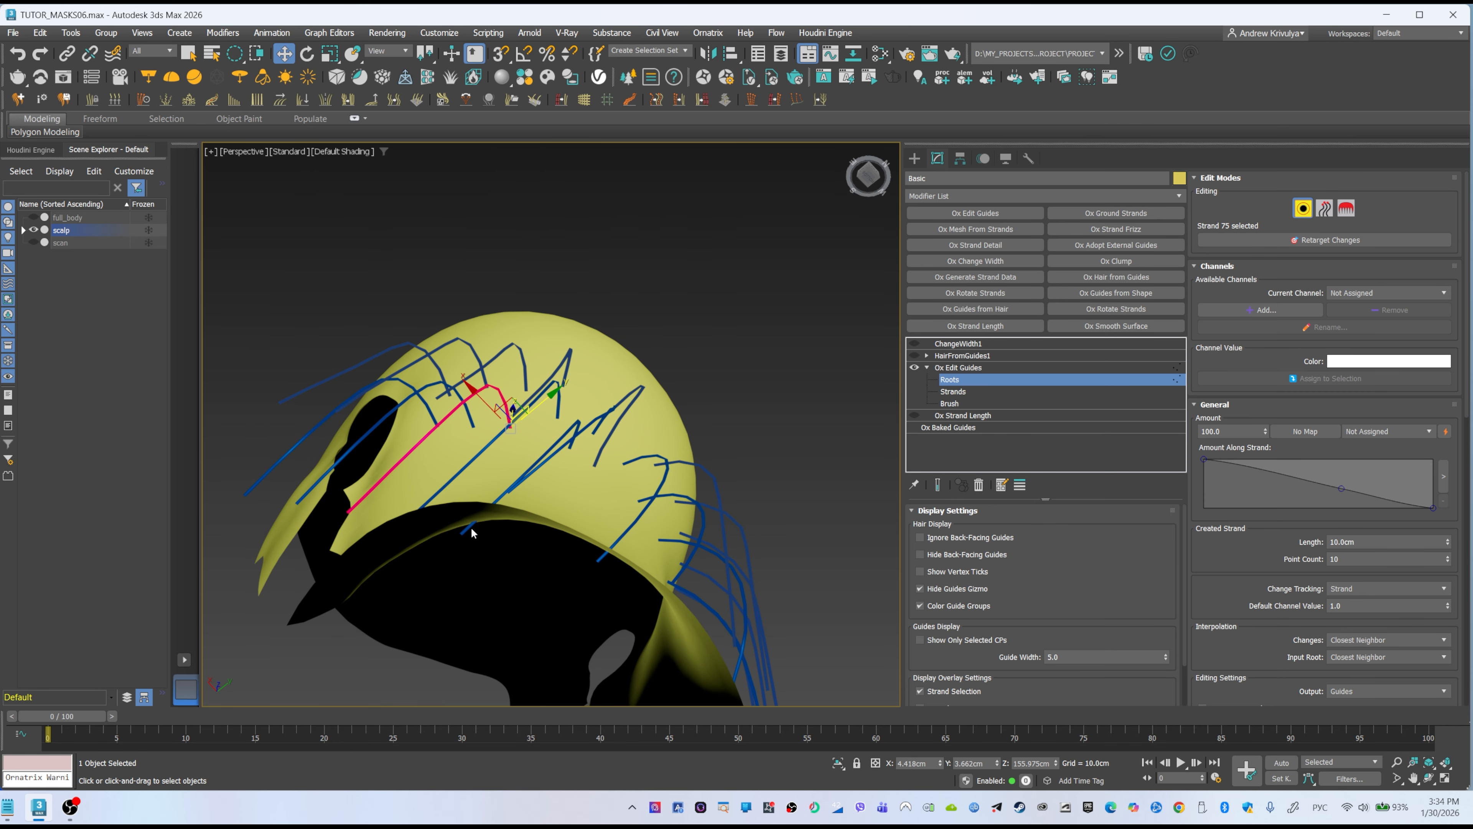
{"action": "left_click", "coordinate": [466, 528]}
{"action": "mouse_move", "coordinate": [467, 528]}
{"action": "middle_mouse_down", "text": "alt"}
{"action": "mouse_move", "coordinate": [422, 582]}
{"action": "mouse_move", "coordinate": [482, 536]}
{"action": "middle_mouse_up", "text": "alt"}
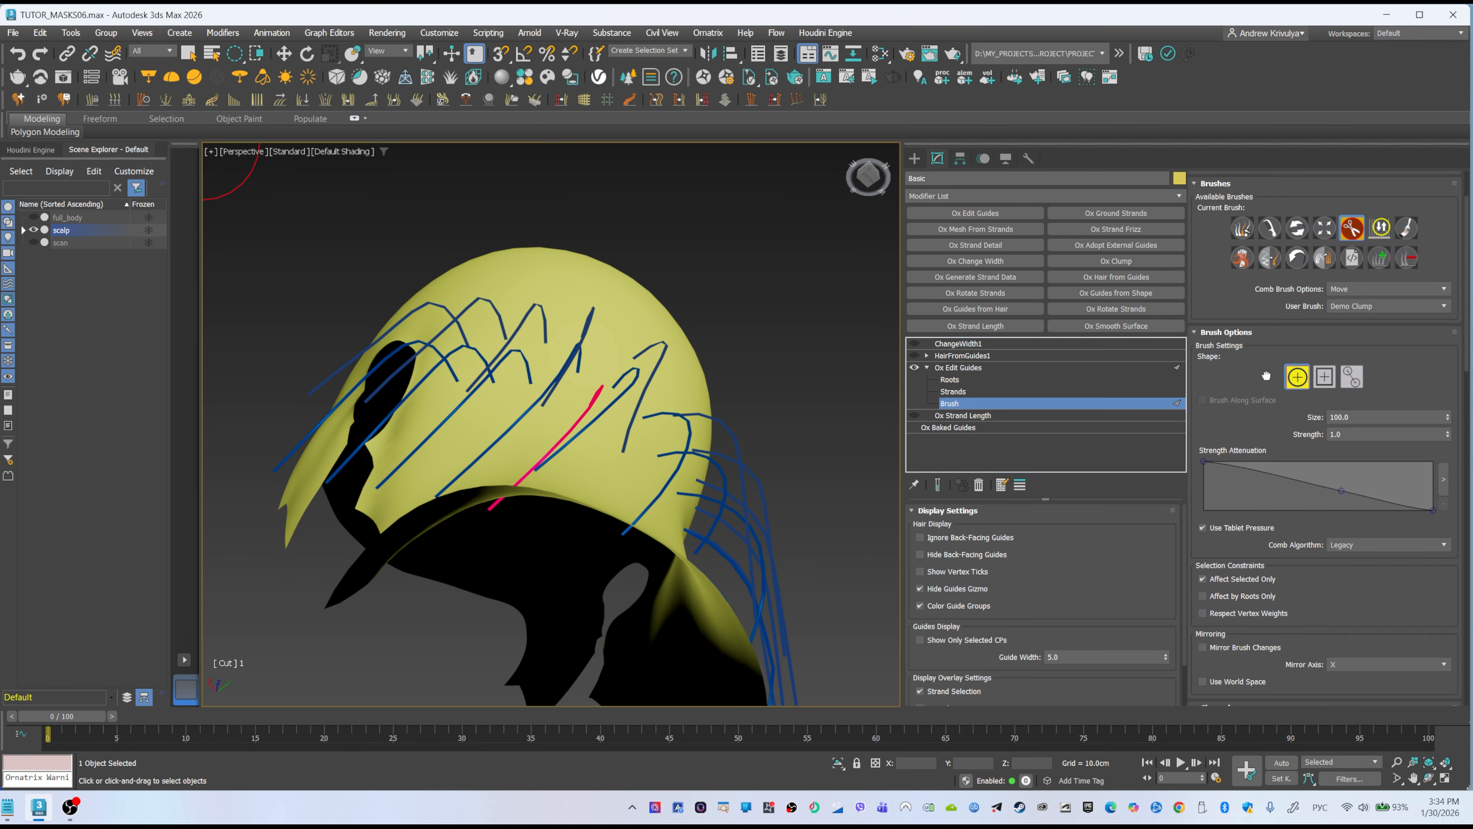
{"action": "scroll", "coordinate": [1267, 375], "scroll_direction": "down", "scroll_amount": 5}
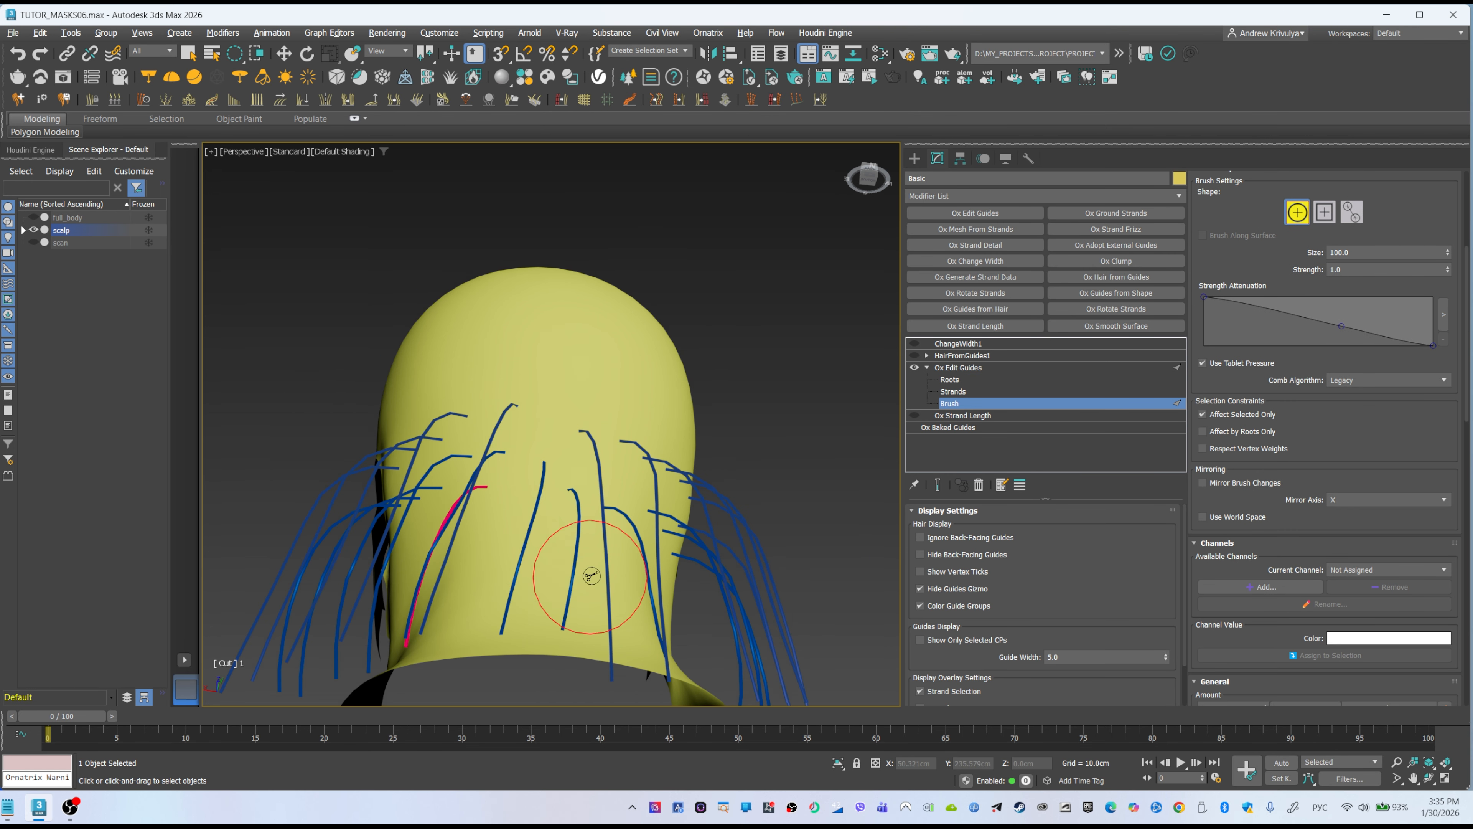
{"action": "middle_click_drag", "start_coordinate": [592, 522], "coordinate": [559, 460], "text": "alt"}
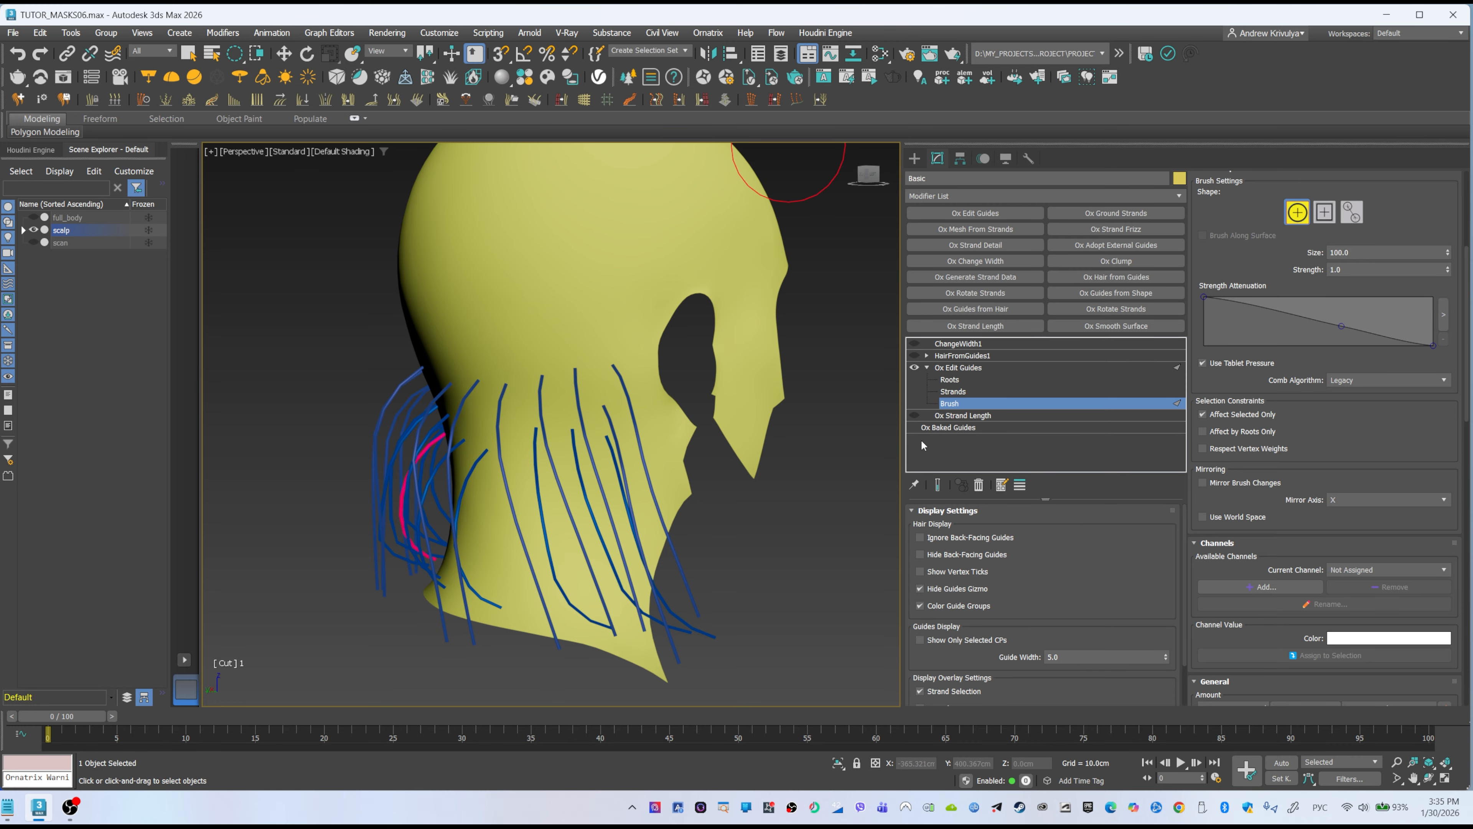
- Return to root editing and reposition individual guide roots in the two nape rows for more even spacing
{"action": "left_click", "coordinate": [962, 382]}
{"action": "middle_click_drag", "start_coordinate": [517, 362], "coordinate": [678, 342], "text": "alt"}
{"action": "middle_click_drag", "start_coordinate": [406, 378], "coordinate": [416, 437], "text": "alt"}
{"action": "scroll", "coordinate": [473, 411], "scroll_direction": "up", "scroll_amount": 4}
{"action": "middle_click_drag", "start_coordinate": [526, 435], "coordinate": [513, 415], "text": "alt"}
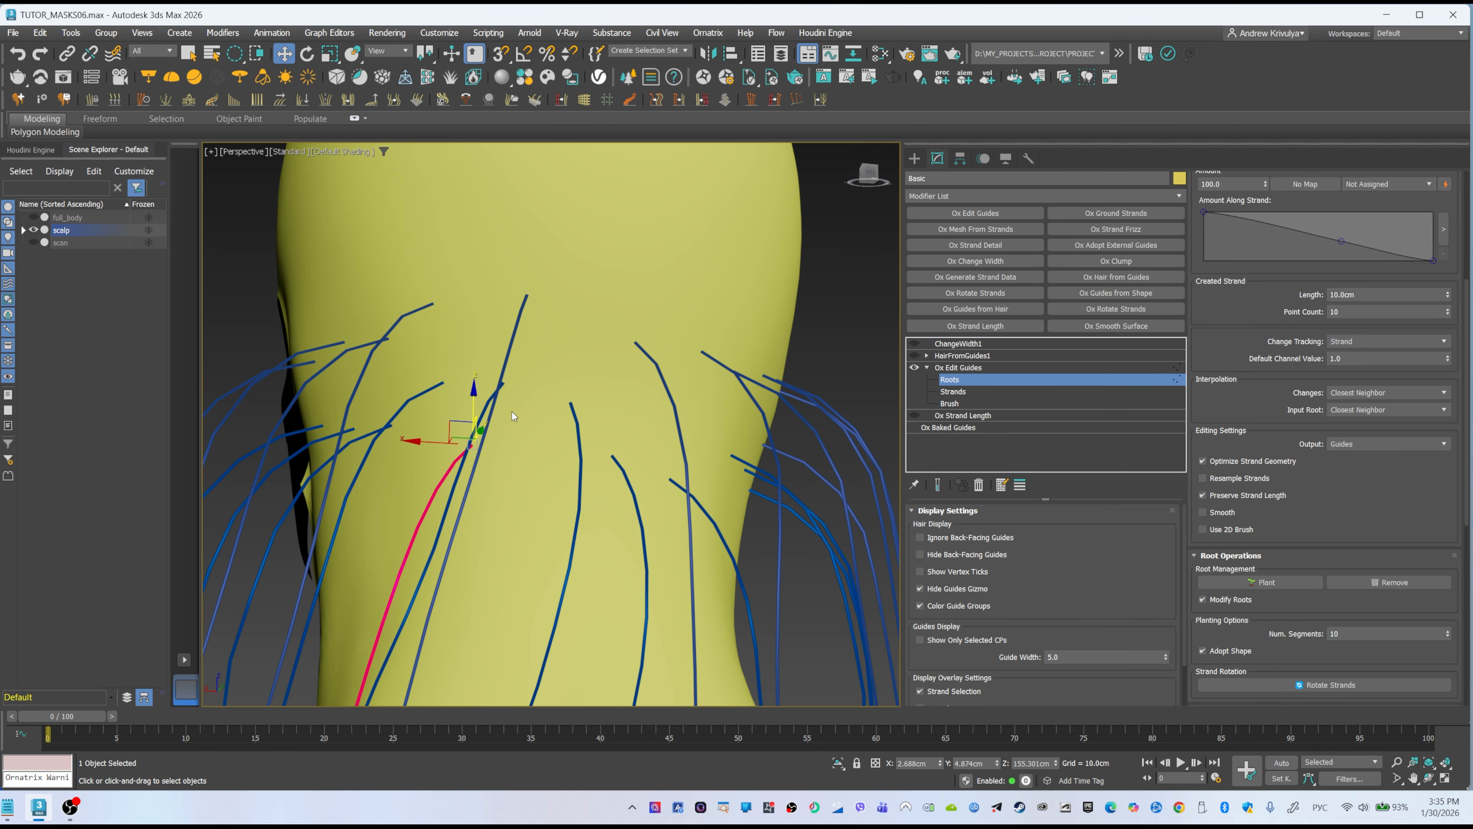
{"action": "middle_click_drag", "start_coordinate": [455, 461], "coordinate": [510, 409], "text": "alt"}
{"action": "left_click", "coordinate": [513, 409]}
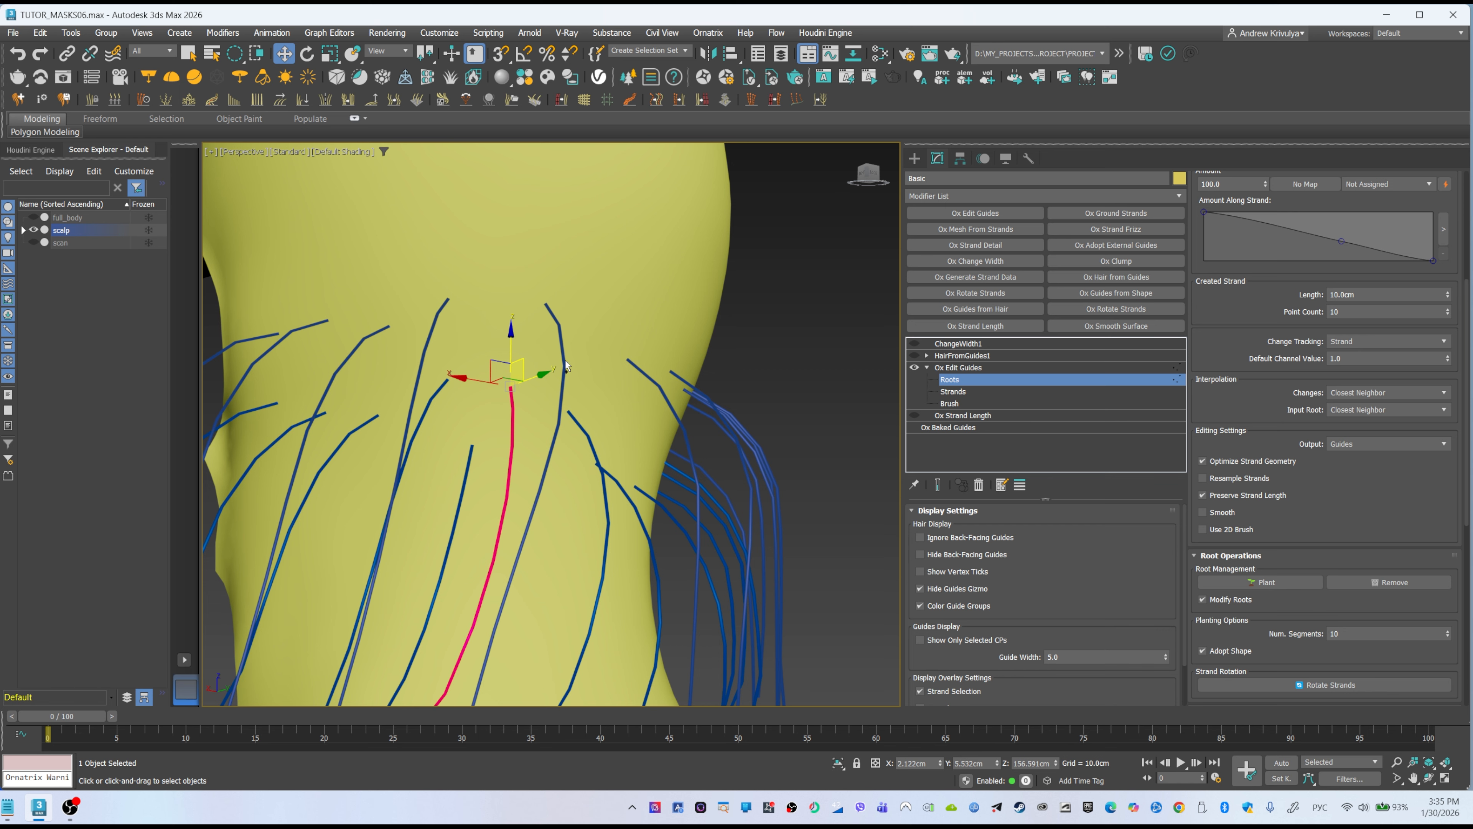
{"action": "left_click", "coordinate": [570, 281]}
- Select two neighbouring upper-row guides at the nape and plant a new guide midway between their roots
{"action": "middle_click_drag", "start_coordinate": [587, 290], "coordinate": [584, 367], "text": "alt"}
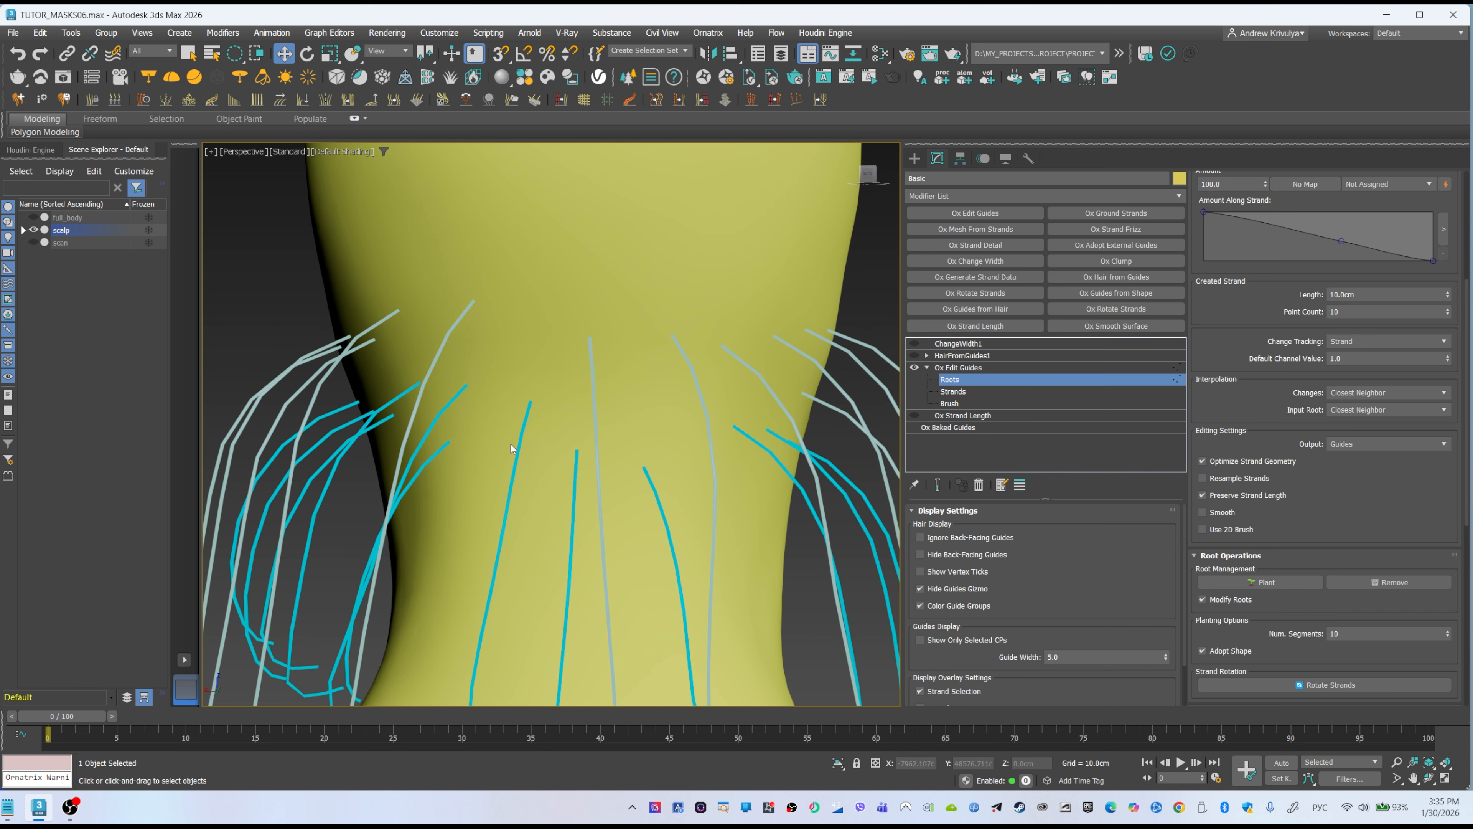
{"action": "left_click", "coordinate": [525, 422]}
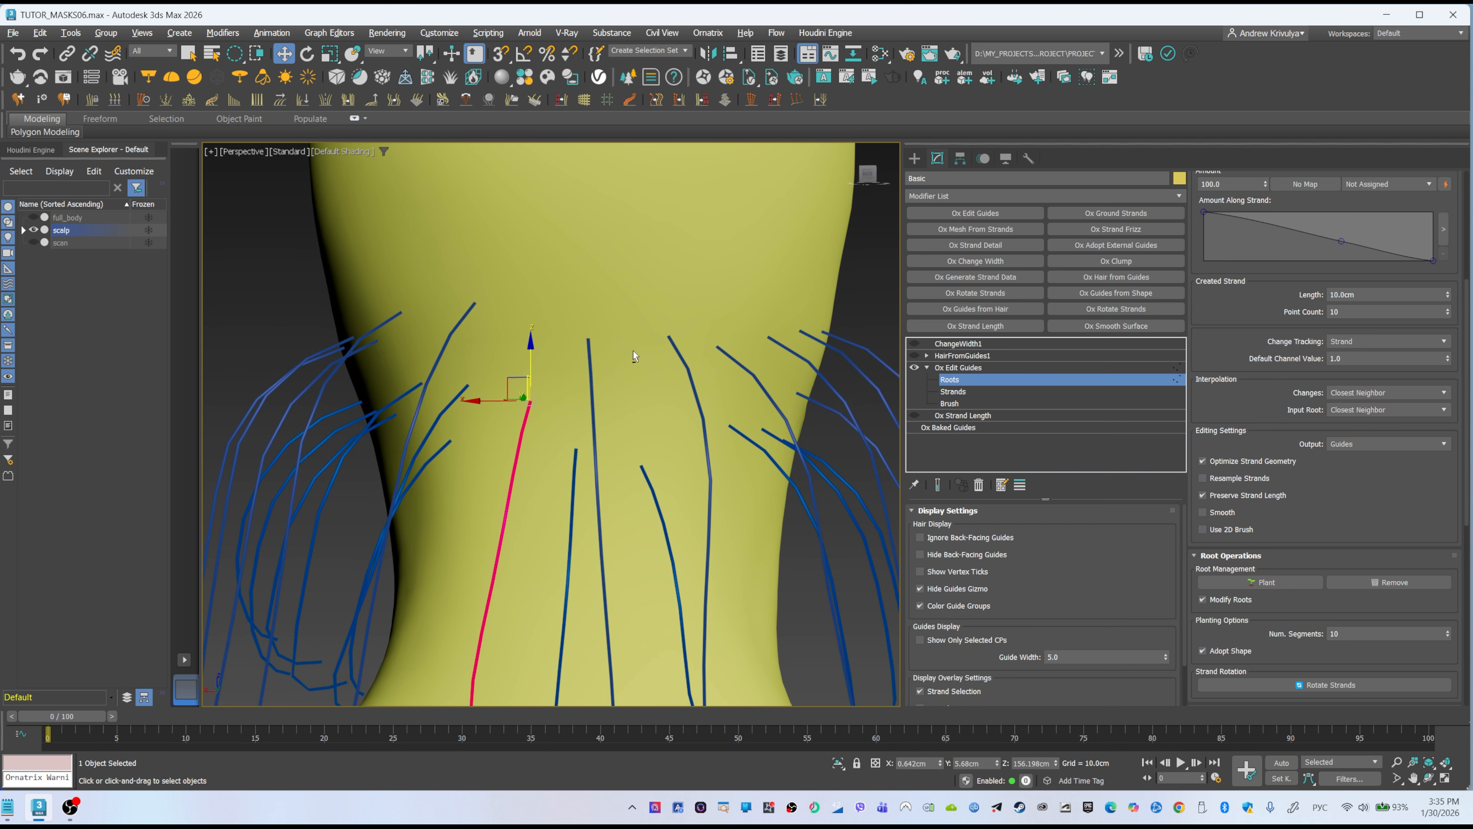
{"action": "middle_click_drag", "start_coordinate": [633, 354], "coordinate": [484, 378], "text": "alt"}
{"action": "left_click", "coordinate": [458, 352]}
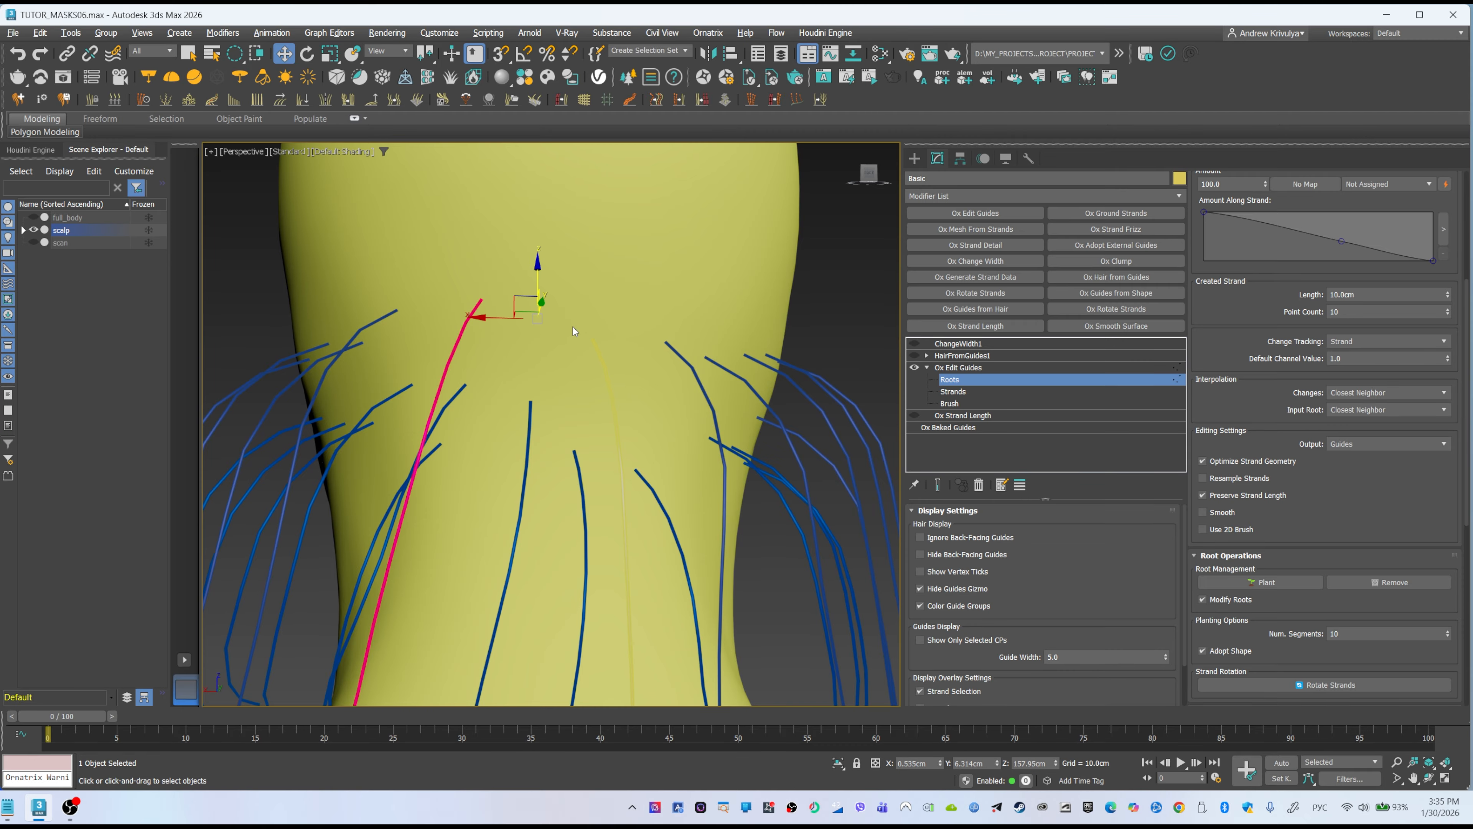
{"action": "scroll", "coordinate": [1271, 405], "scroll_direction": "down", "scroll_amount": 5}
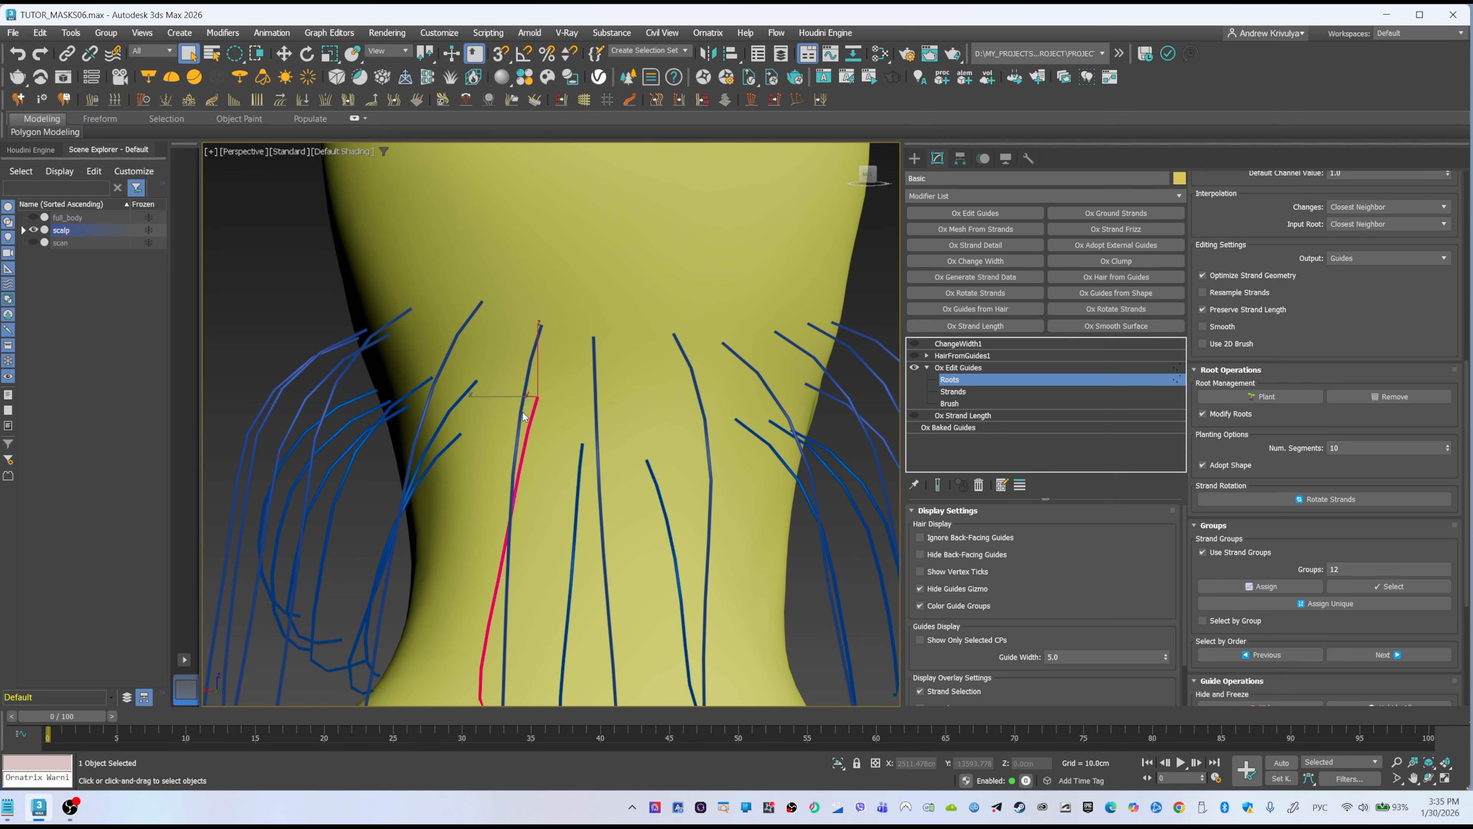
- Select the newly planted upper-row guide together with the lower-row guide beneath it and isolate the pair
{"action": "scroll", "coordinate": [529, 467], "scroll_direction": "down", "scroll_amount": 5}
{"action": "middle_click_drag", "start_coordinate": [528, 466], "coordinate": [447, 467], "text": "alt"}
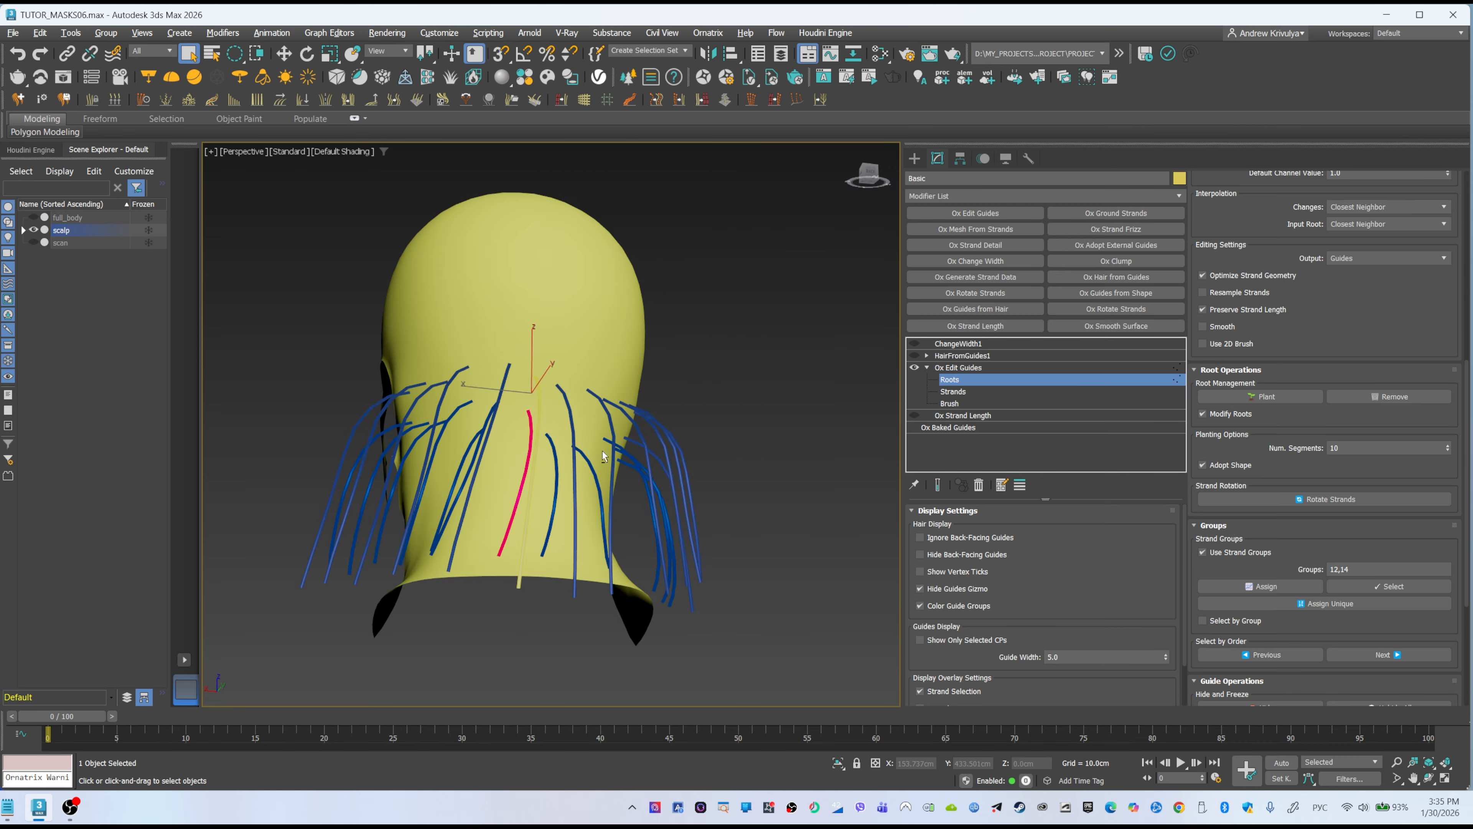
{"action": "middle_click_drag", "start_coordinate": [602, 451], "coordinate": [611, 472], "text": "alt"}
{"action": "scroll", "coordinate": [610, 470], "scroll_direction": "up", "scroll_amount": 3}
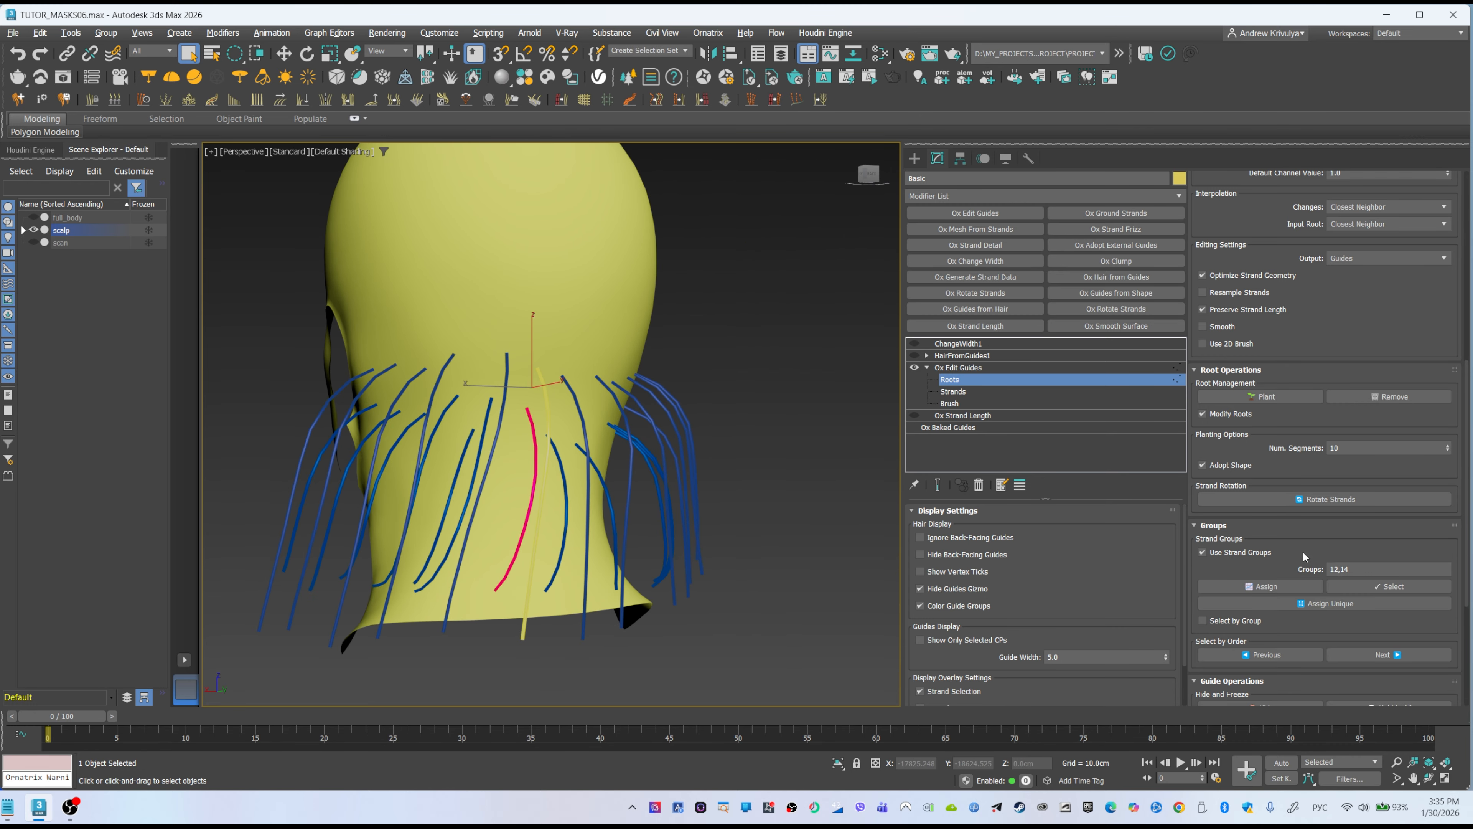
{"action": "left_click_drag", "start_coordinate": [1303, 556], "coordinate": [1292, 268]}
{"action": "left_click", "coordinate": [1317, 500]}
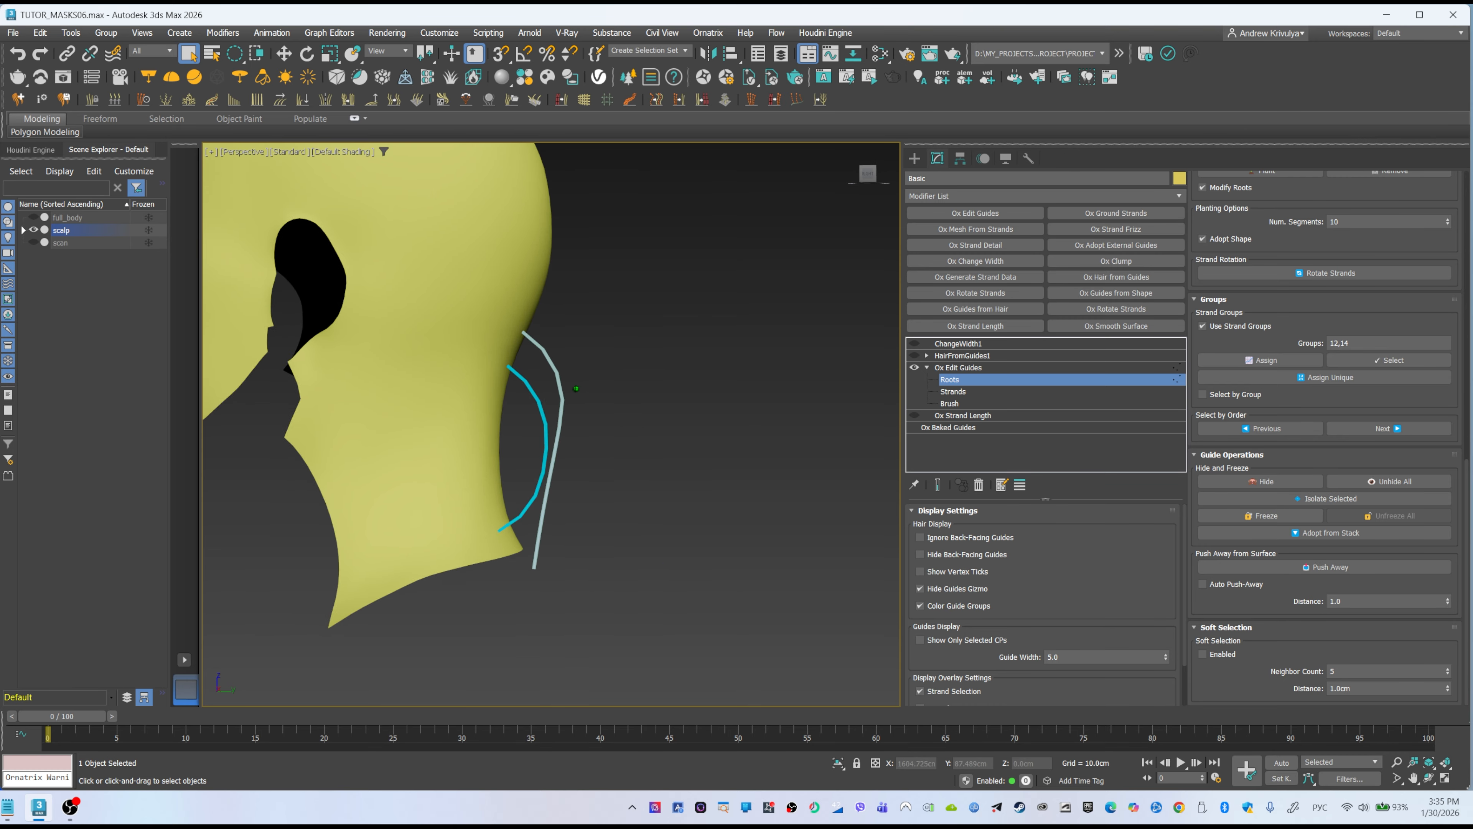
- Comb the two isolated guides to curve in toward the nape and trim their tips with the Cut brush
{"action": "scroll", "coordinate": [571, 385], "scroll_direction": "up", "scroll_amount": 3}
{"action": "middle_click_drag", "start_coordinate": [535, 441], "coordinate": [535, 379]}
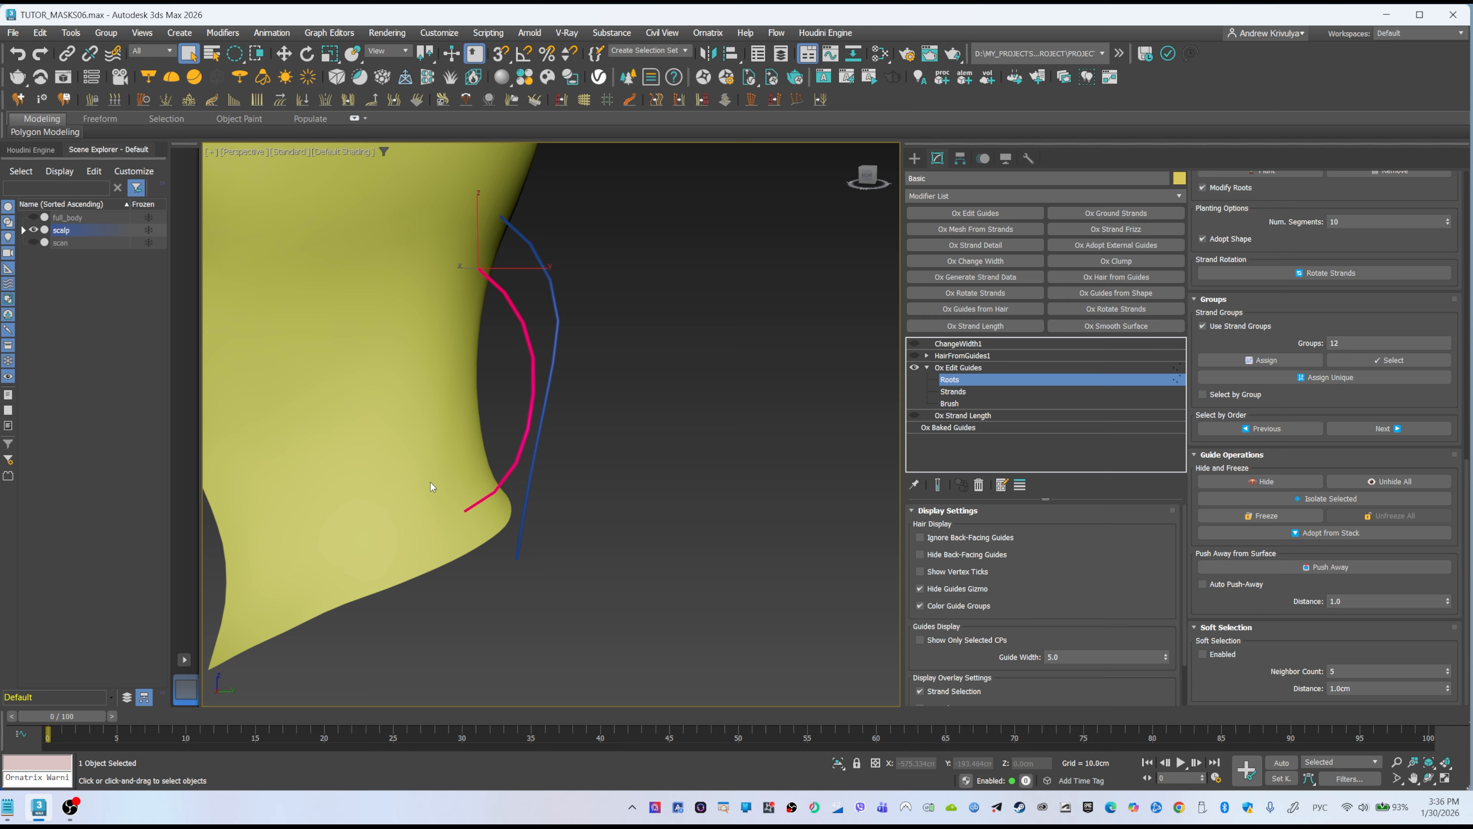
{"action": "left_click", "coordinate": [950, 403]}
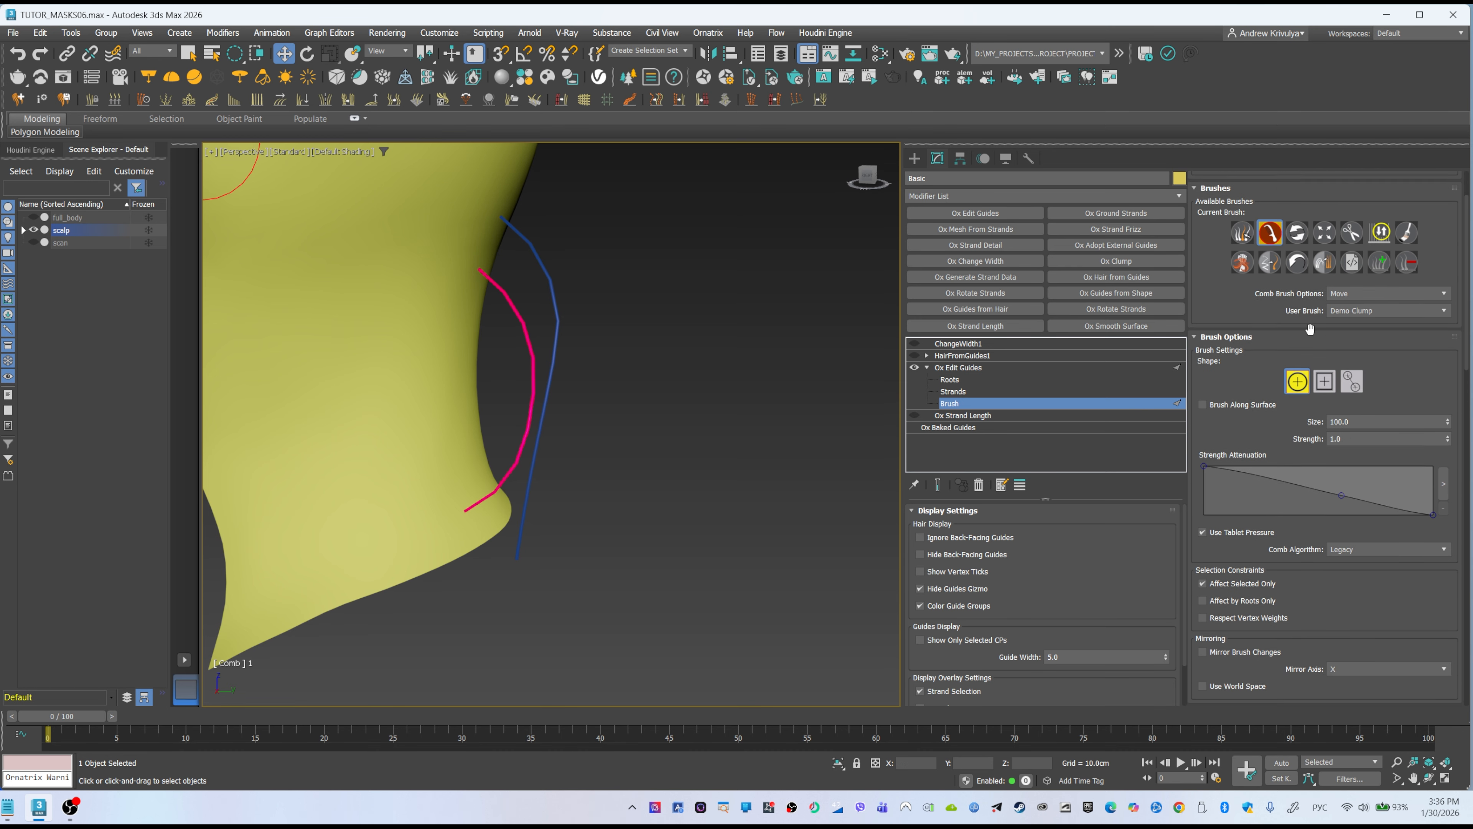
{"action": "left_click_drag", "start_coordinate": [536, 529], "coordinate": [561, 466]}
{"action": "left_click_drag", "start_coordinate": [561, 466], "coordinate": [525, 471]}
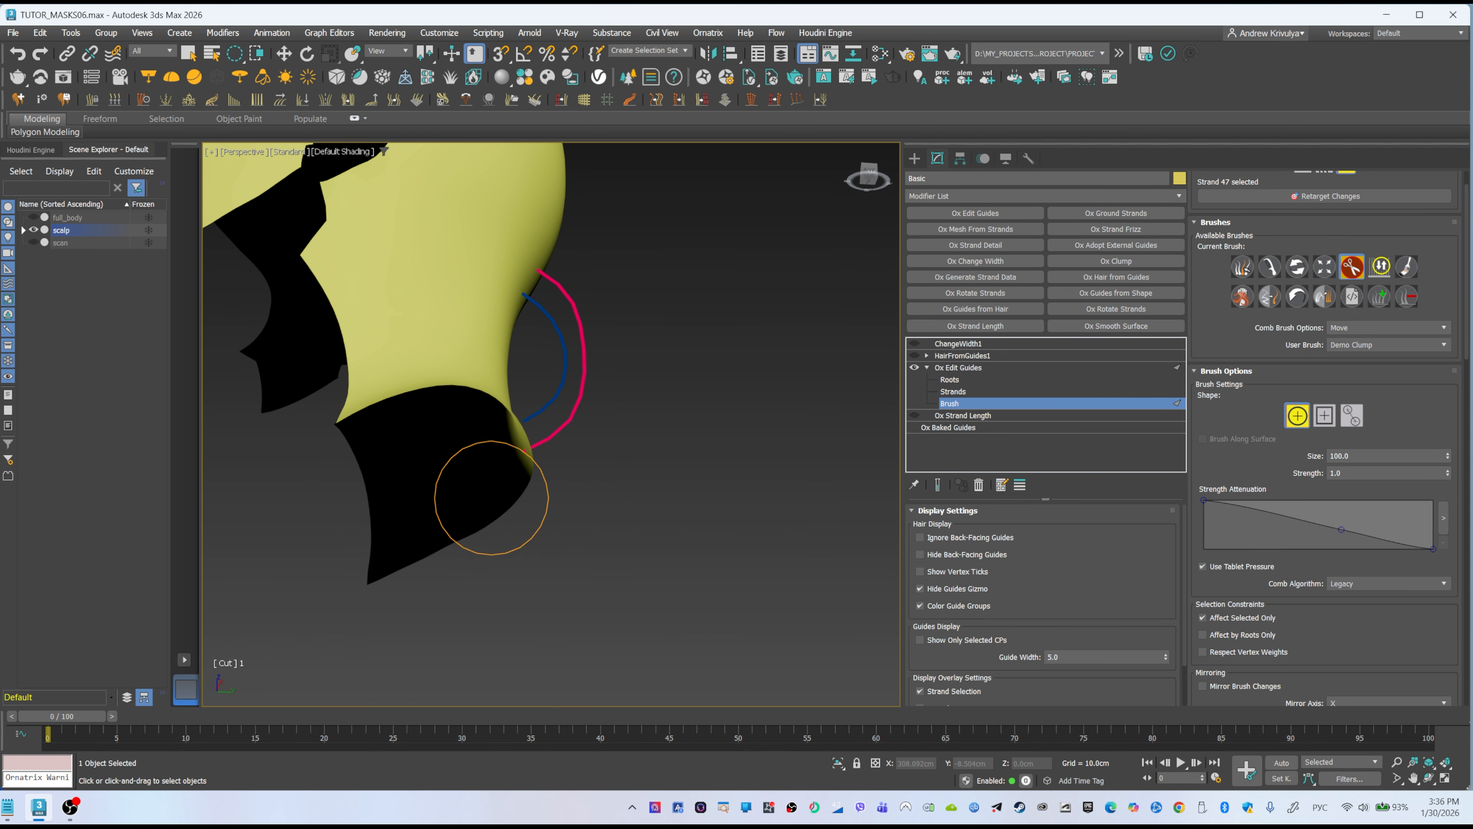
{"action": "middle_click_drag", "start_coordinate": [490, 500], "coordinate": [534, 507], "text": "alt"}
{"action": "scroll", "coordinate": [534, 507], "scroll_direction": "up", "scroll_amount": 1}
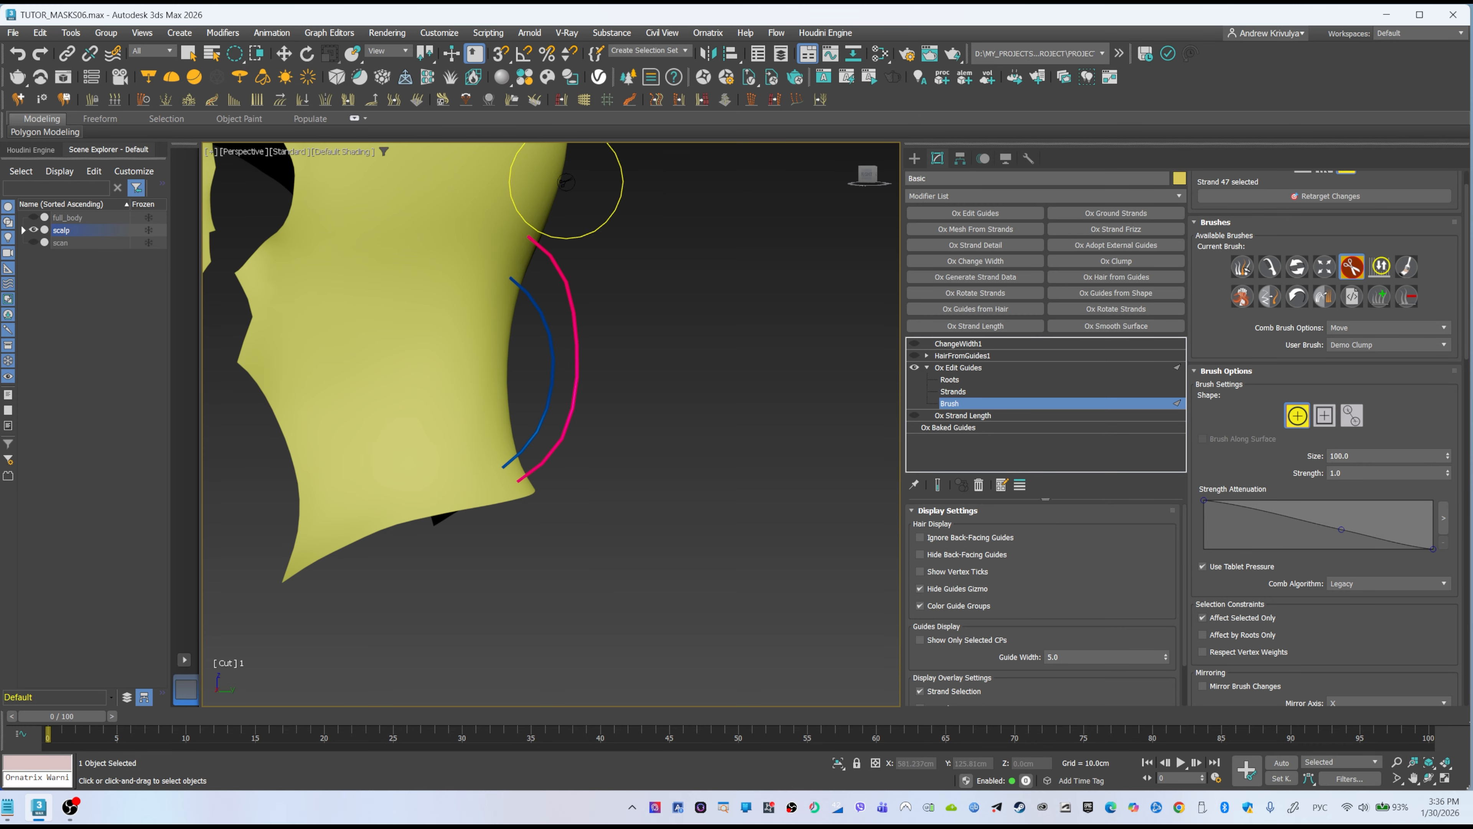
- Show the scan, comb the upper isolated guide outward to match its hair volume, and even out the curve with the Smooth brush
{"action": "left_click", "coordinate": [33, 244]}
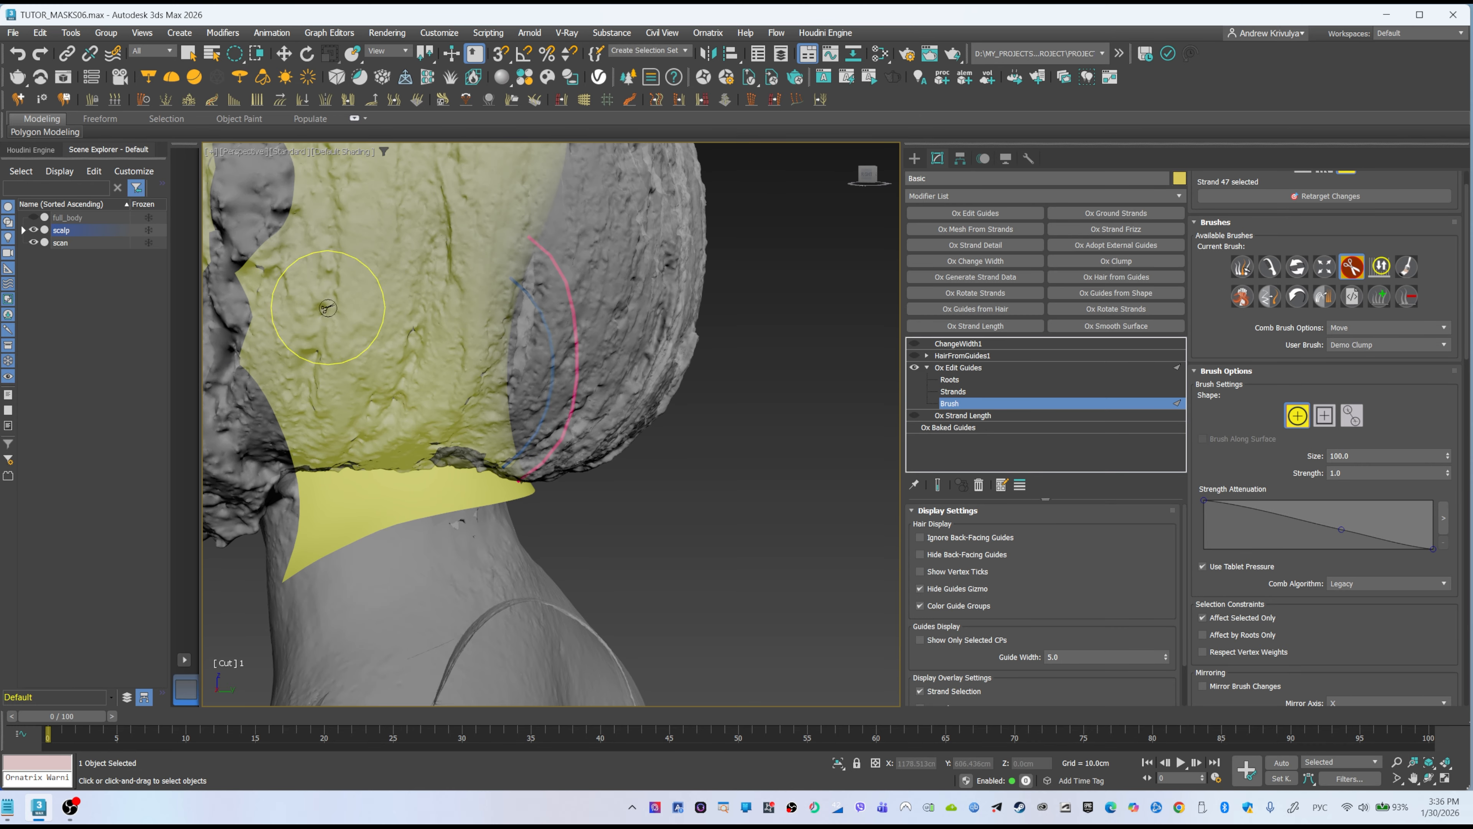
{"action": "mouse_move", "coordinate": [635, 385]}
{"action": "middle_mouse_down", "text": "alt"}
{"action": "mouse_move", "coordinate": [656, 378]}
{"action": "mouse_move", "coordinate": [558, 387]}
{"action": "mouse_move", "coordinate": [503, 418]}
{"action": "mouse_move", "coordinate": [593, 445]}
{"action": "mouse_move", "coordinate": [498, 393]}
{"action": "mouse_move", "coordinate": [523, 395]}
{"action": "middle_mouse_up", "text": "alt"}
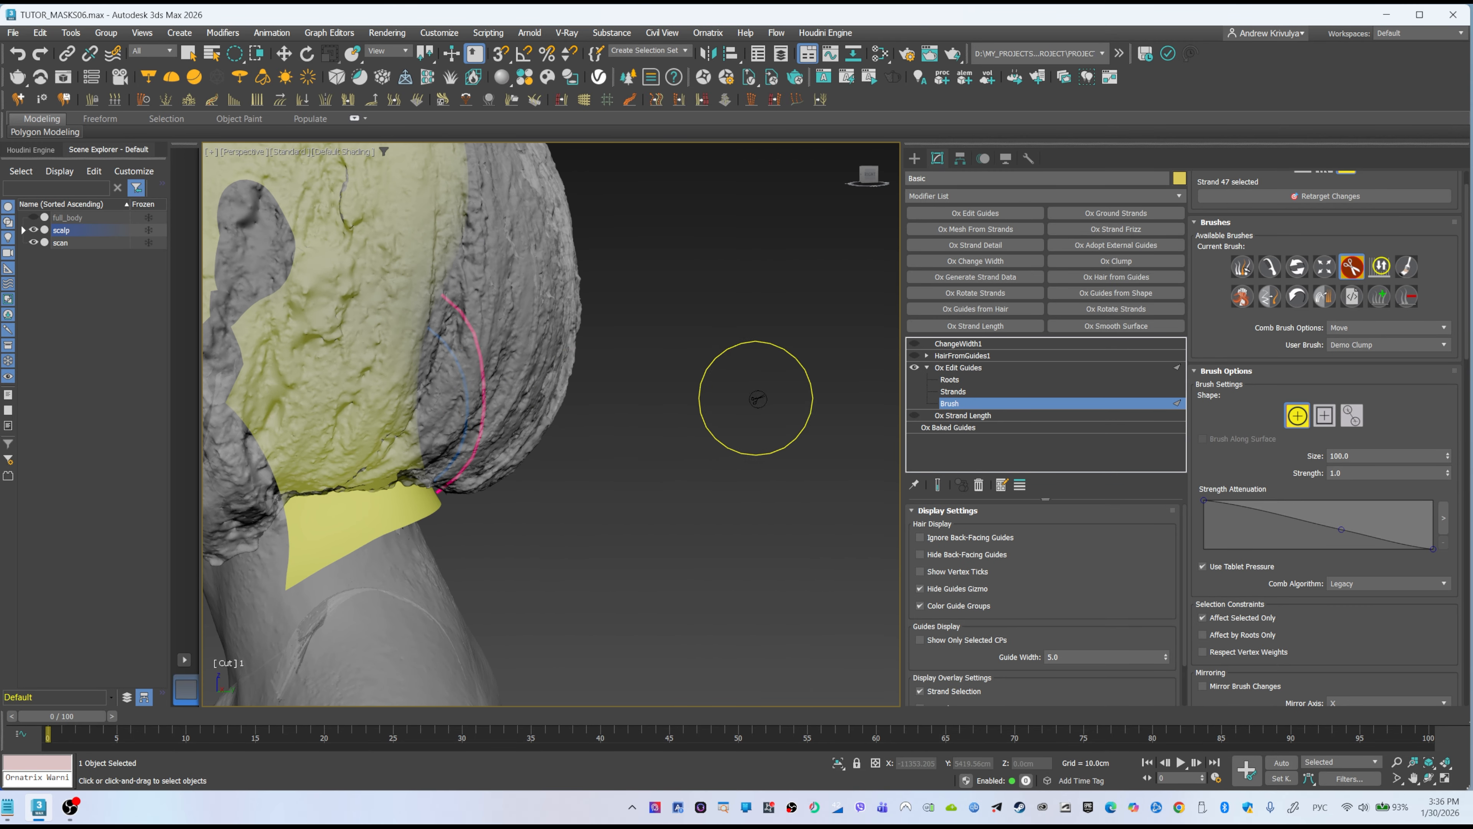
{"action": "left_click", "coordinate": [1270, 267]}
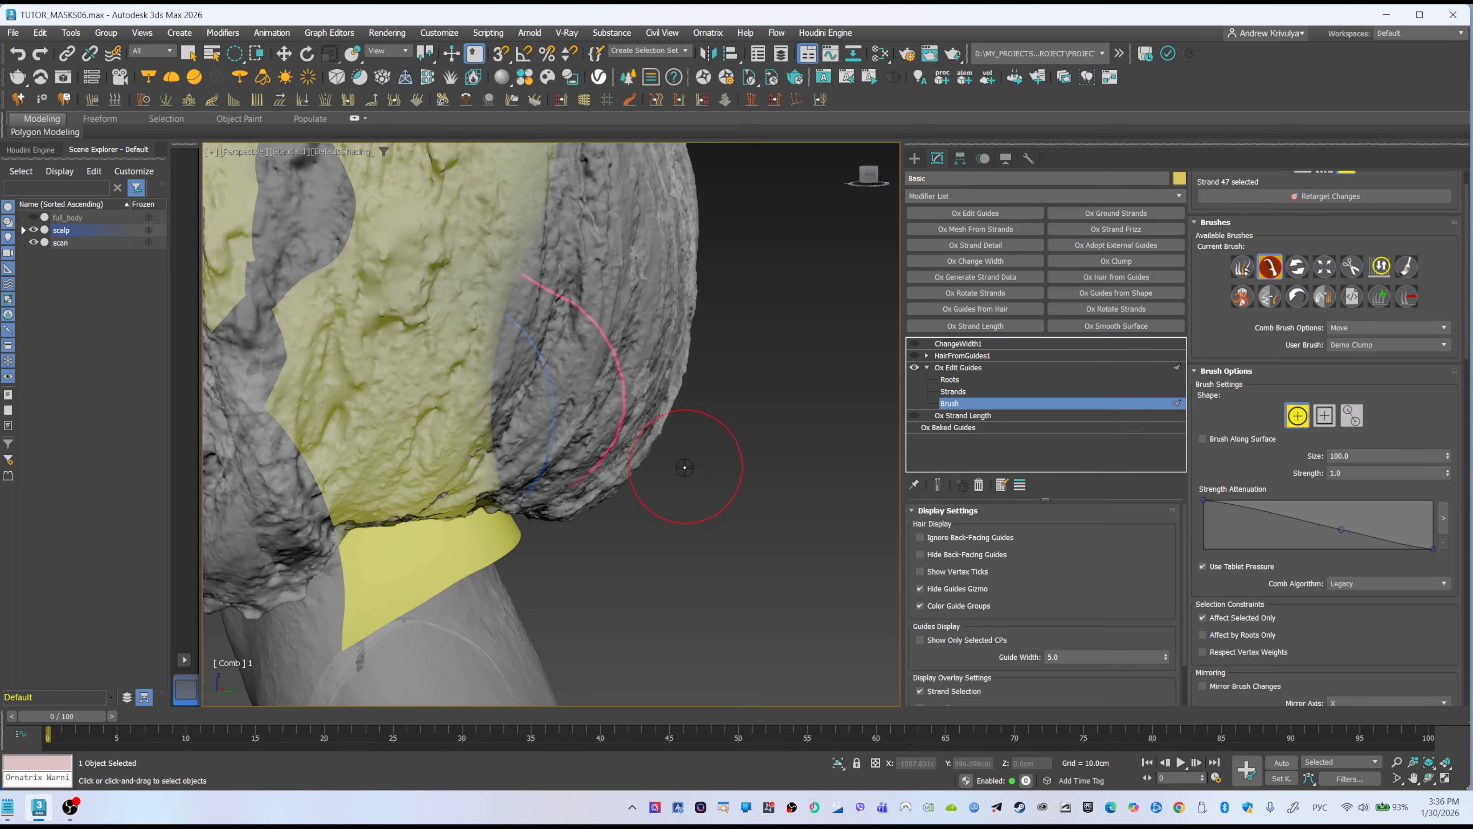
{"action": "middle_click_drag", "start_coordinate": [564, 518], "coordinate": [497, 320], "text": "alt"}
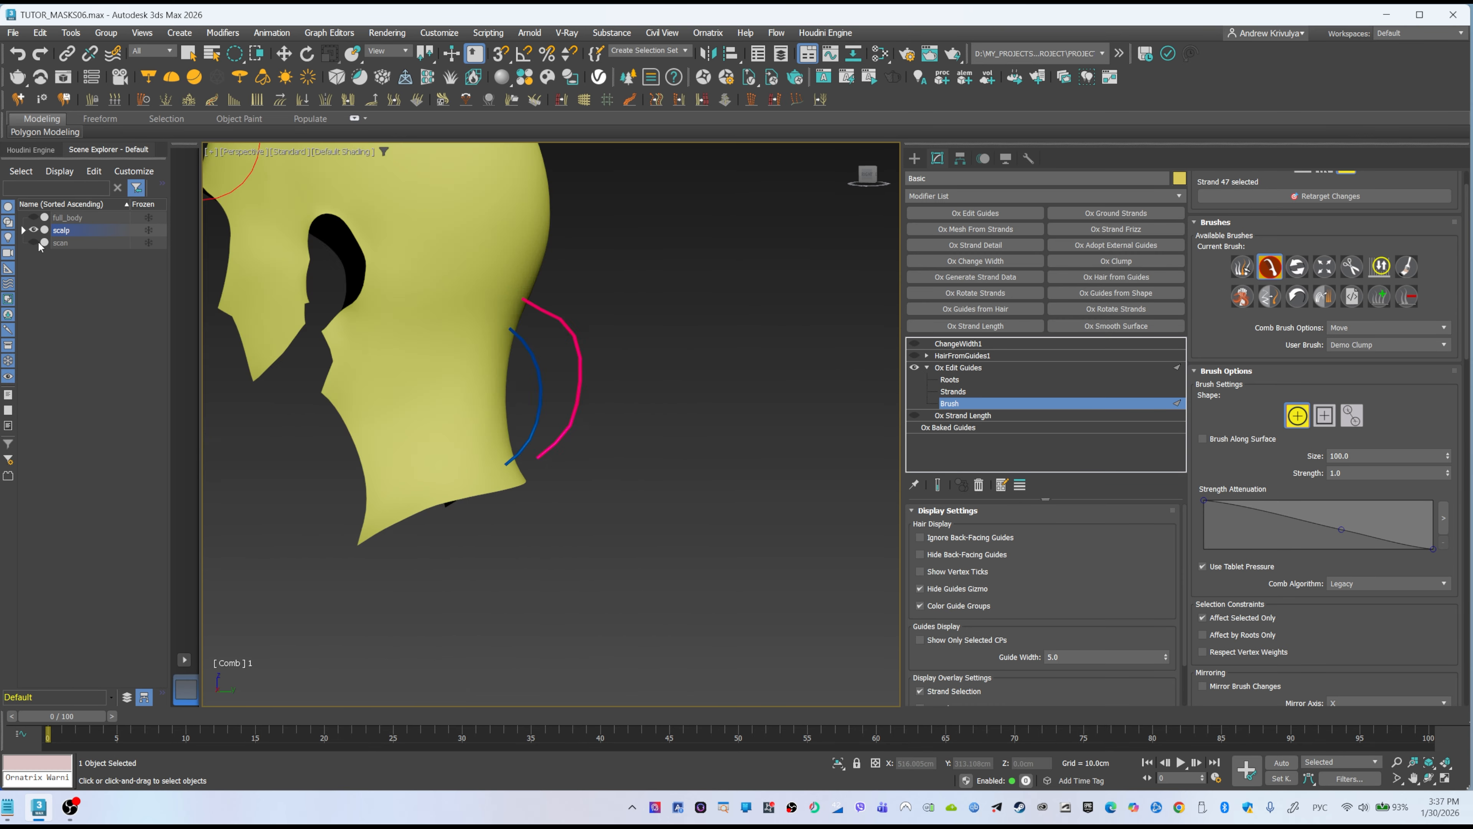
{"action": "scroll", "coordinate": [865, 352], "scroll_direction": "up", "scroll_amount": 3}
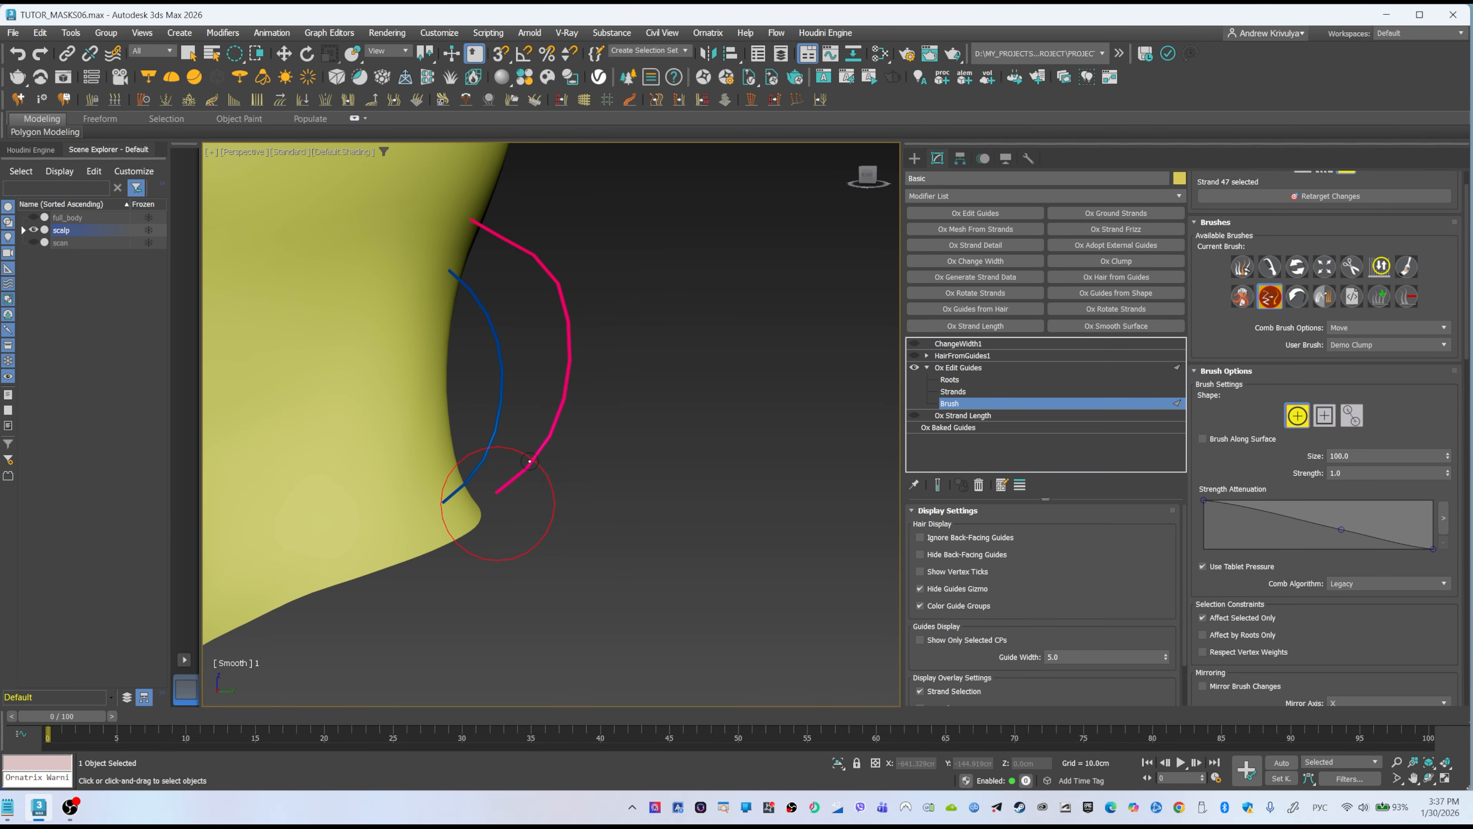
{"action": "middle_click_drag", "start_coordinate": [517, 487], "coordinate": [411, 375], "text": "alt"}
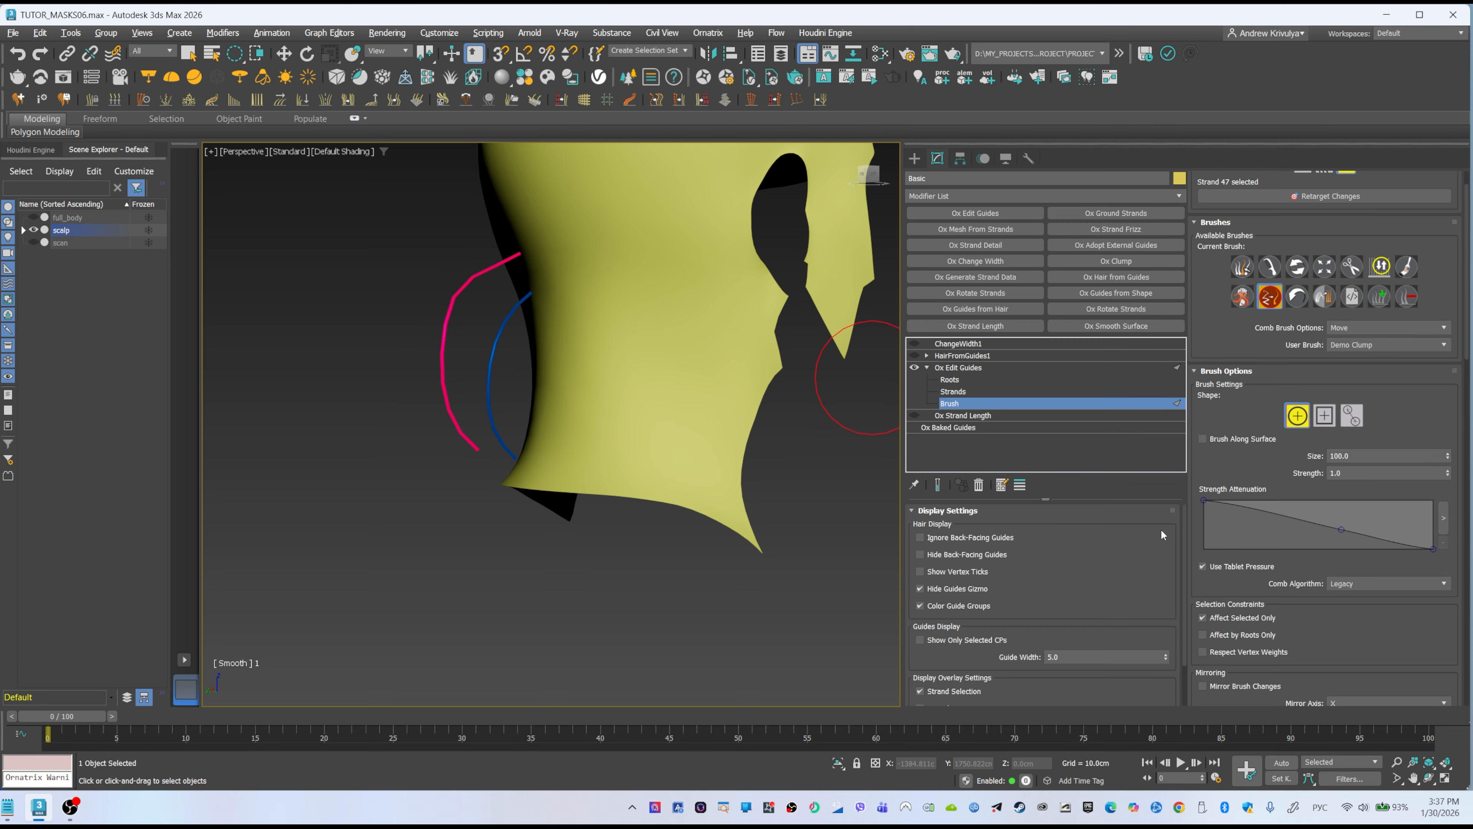
- Unhide all guides in root editing, then isolate groups 12 and 14 with Select by Group and turn that option off
{"action": "mouse_move", "coordinate": [586, 363]}
{"action": "middle_mouse_down", "text": "alt"}
{"action": "mouse_move", "coordinate": [551, 357]}
{"action": "mouse_move", "coordinate": [571, 352]}
{"action": "middle_mouse_up", "text": "alt"}
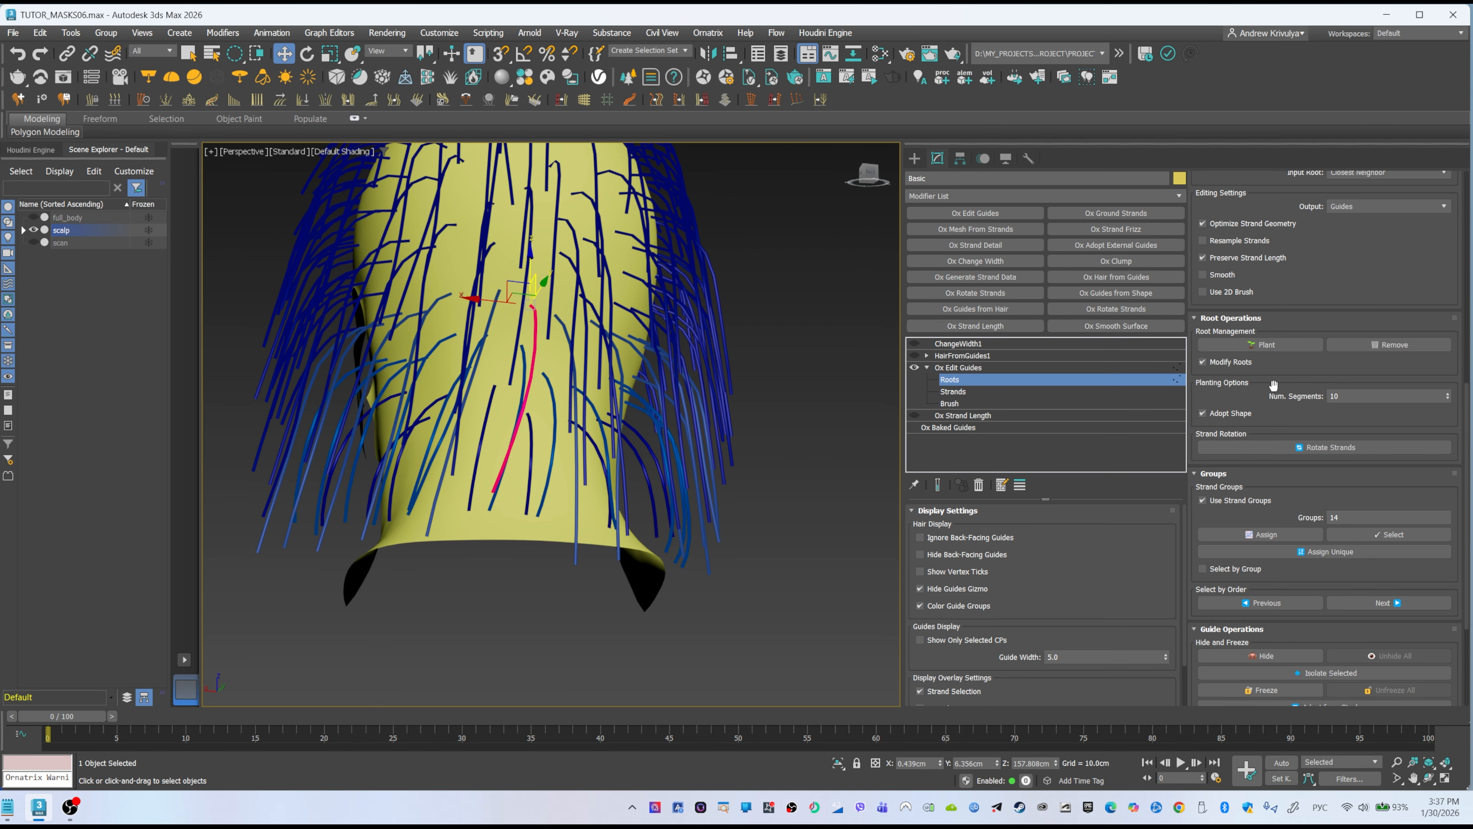
{"action": "left_click_drag", "start_coordinate": [1274, 387], "coordinate": [1254, 290]}
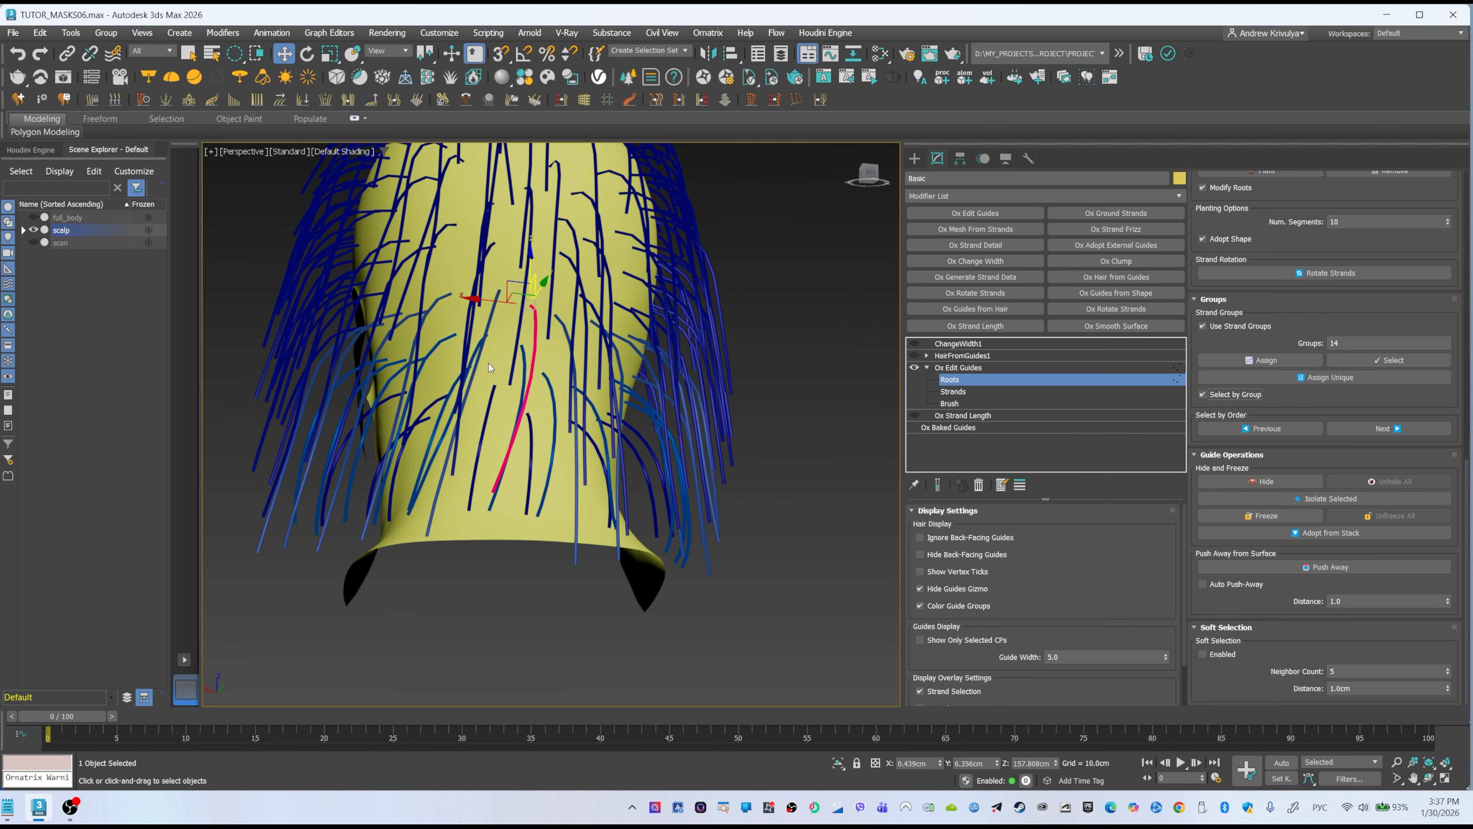
{"action": "left_click", "coordinate": [1203, 395]}
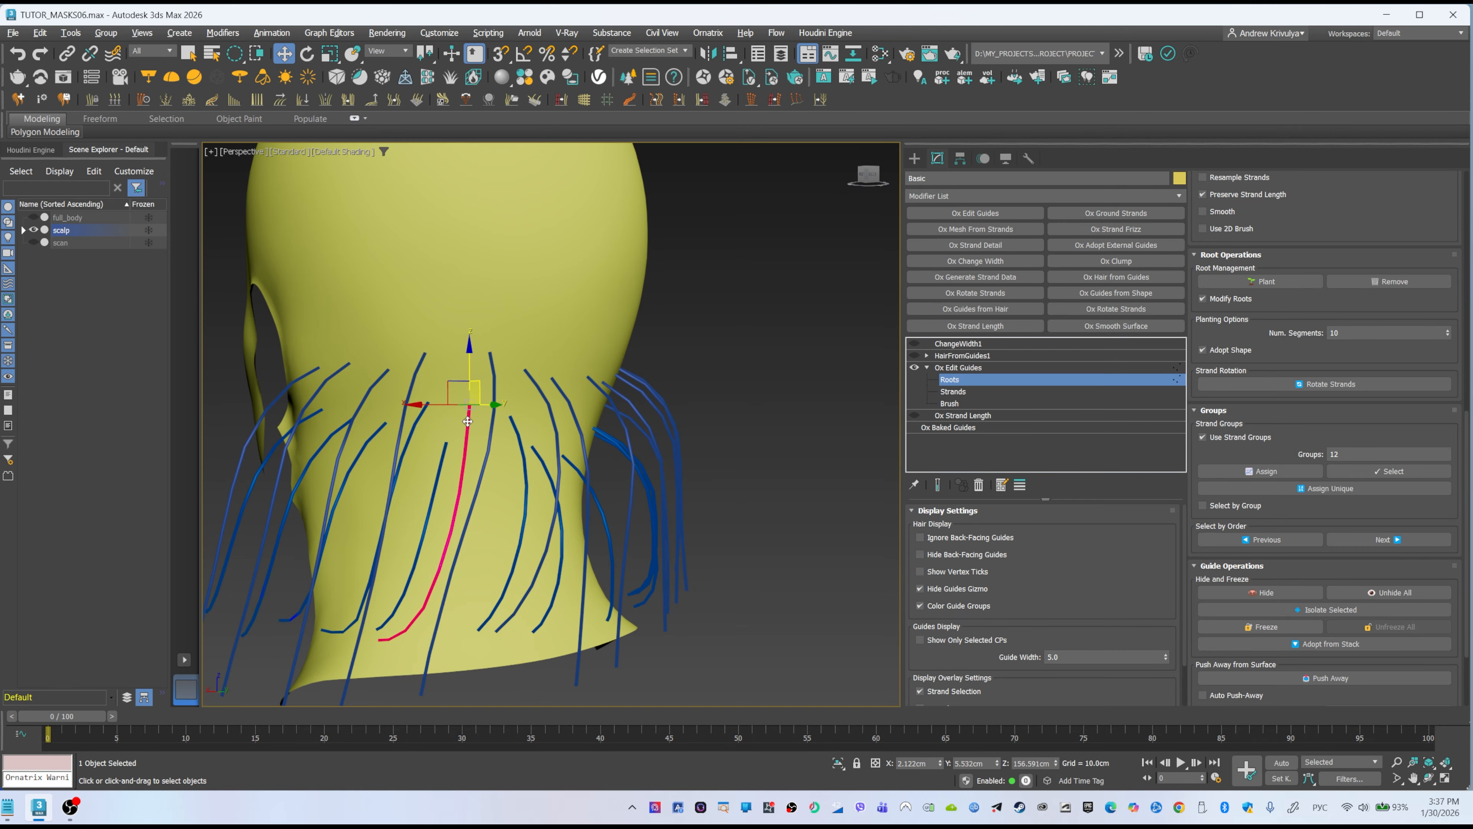
- Select the two guides rooted slightly below the lower nape row and remove them
{"action": "left_click", "coordinate": [542, 481]}
{"action": "middle_click_drag", "start_coordinate": [542, 481], "coordinate": [574, 490], "text": "alt"}
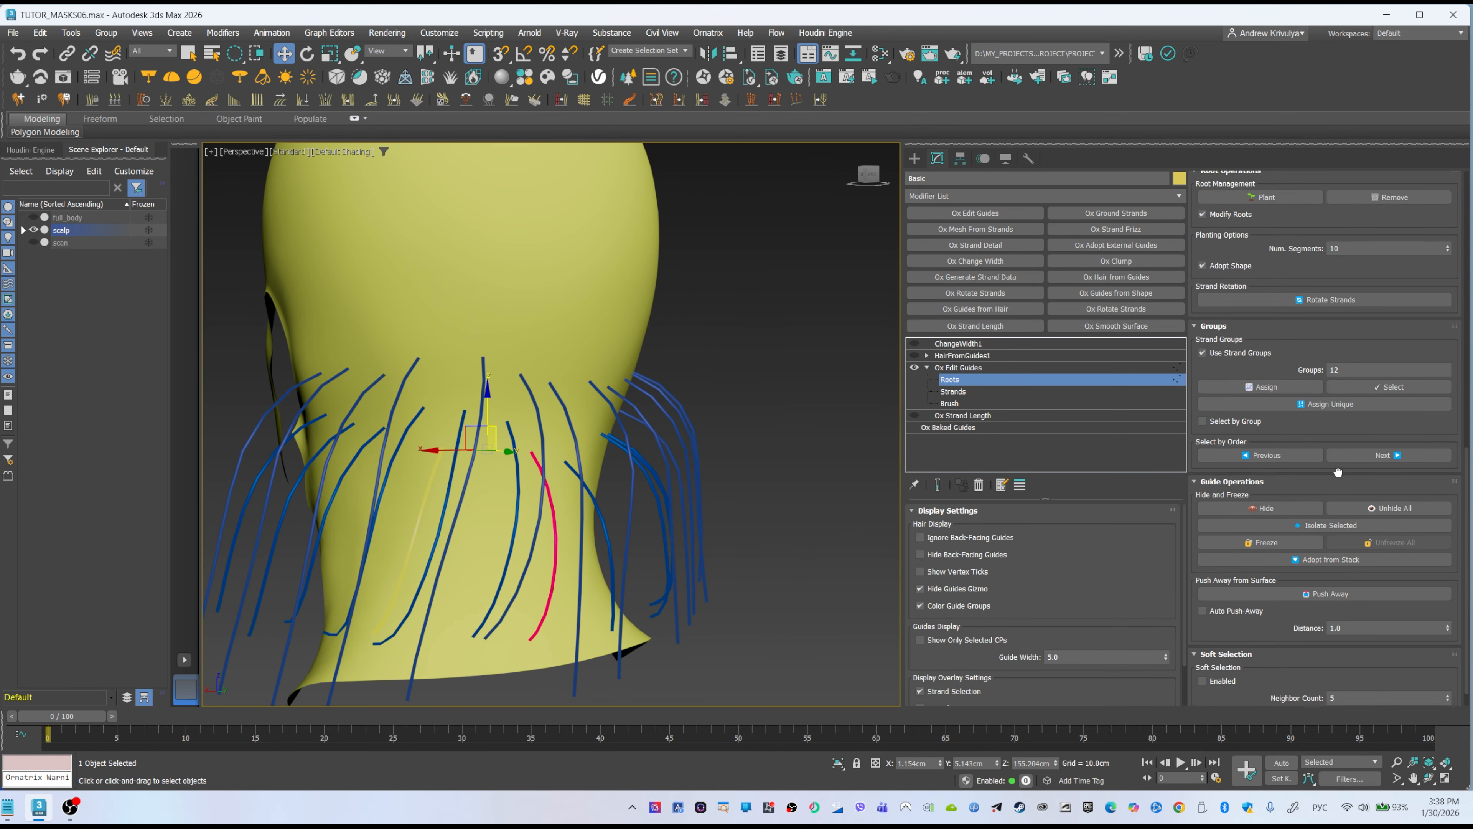
{"action": "scroll", "coordinate": [1338, 472], "scroll_direction": "up", "scroll_amount": 1}
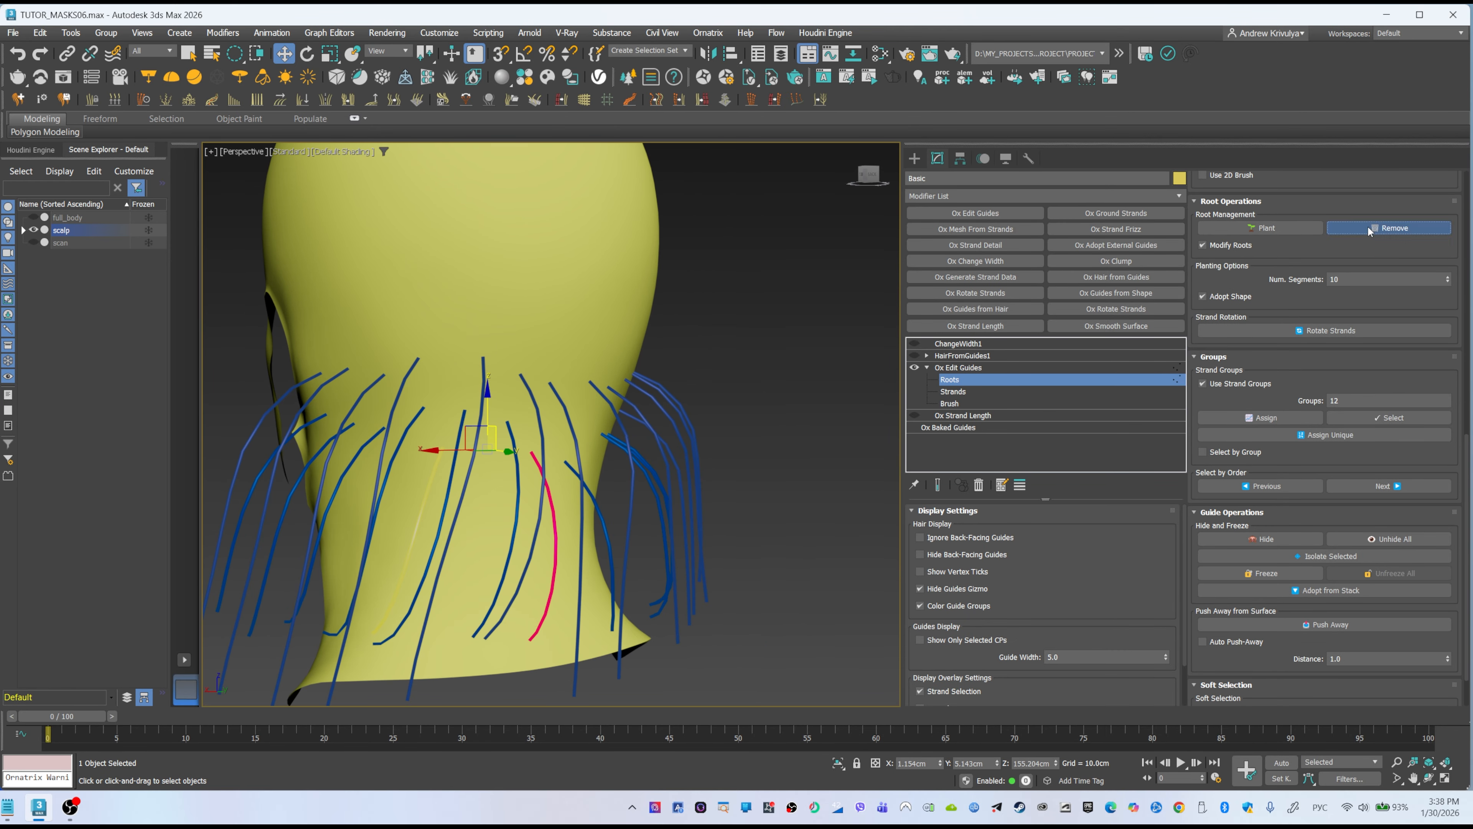
{"action": "middle_click_drag", "start_coordinate": [603, 388], "coordinate": [645, 397], "text": "alt"}
- Select the two lower-row guides on either side of the central nape gap and plant a new guide between them
{"action": "middle_click_drag", "start_coordinate": [685, 399], "coordinate": [695, 445], "text": "alt"}
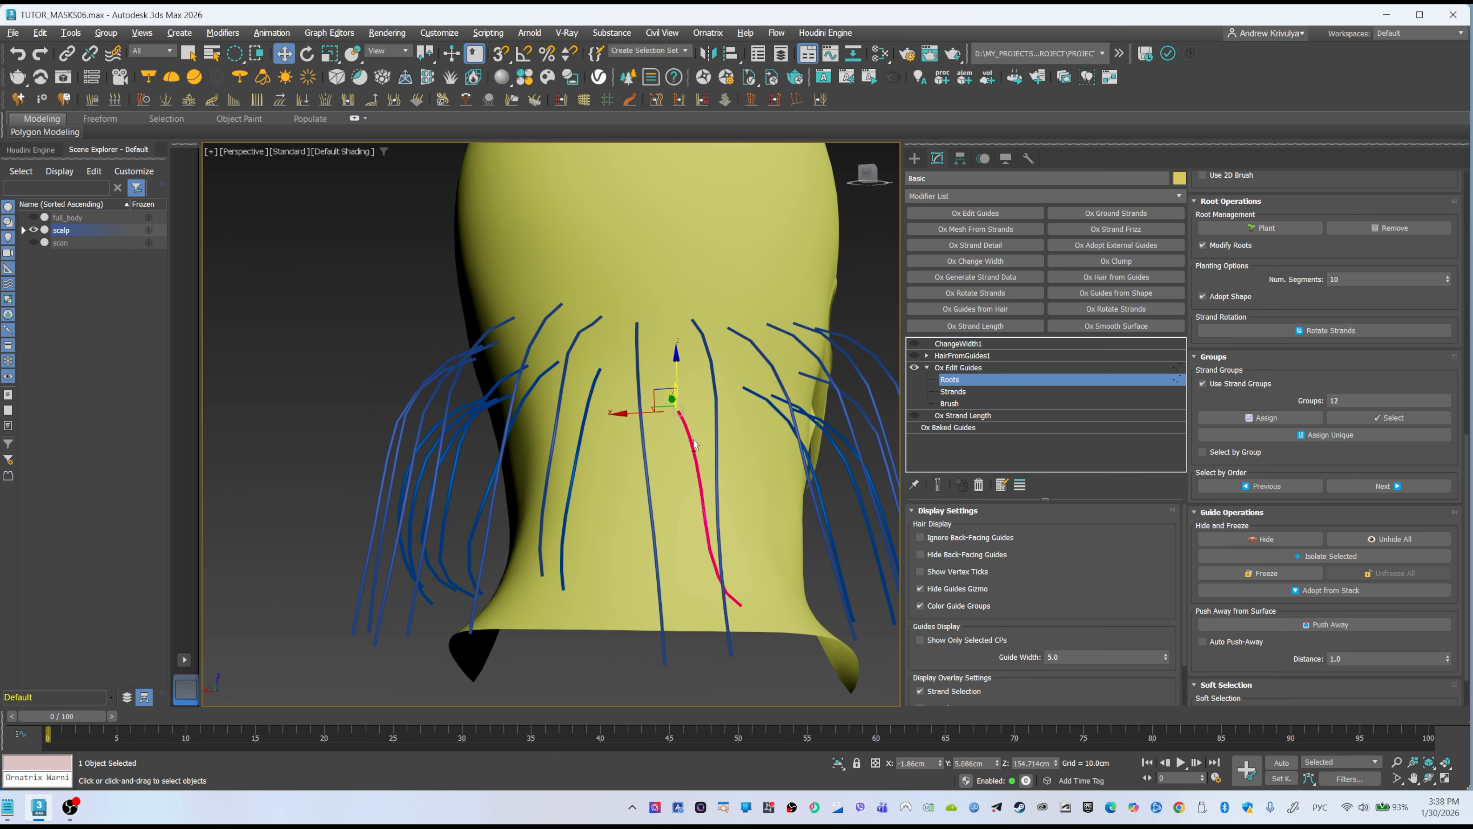
{"action": "left_click", "coordinate": [577, 457], "text": "ctrl"}
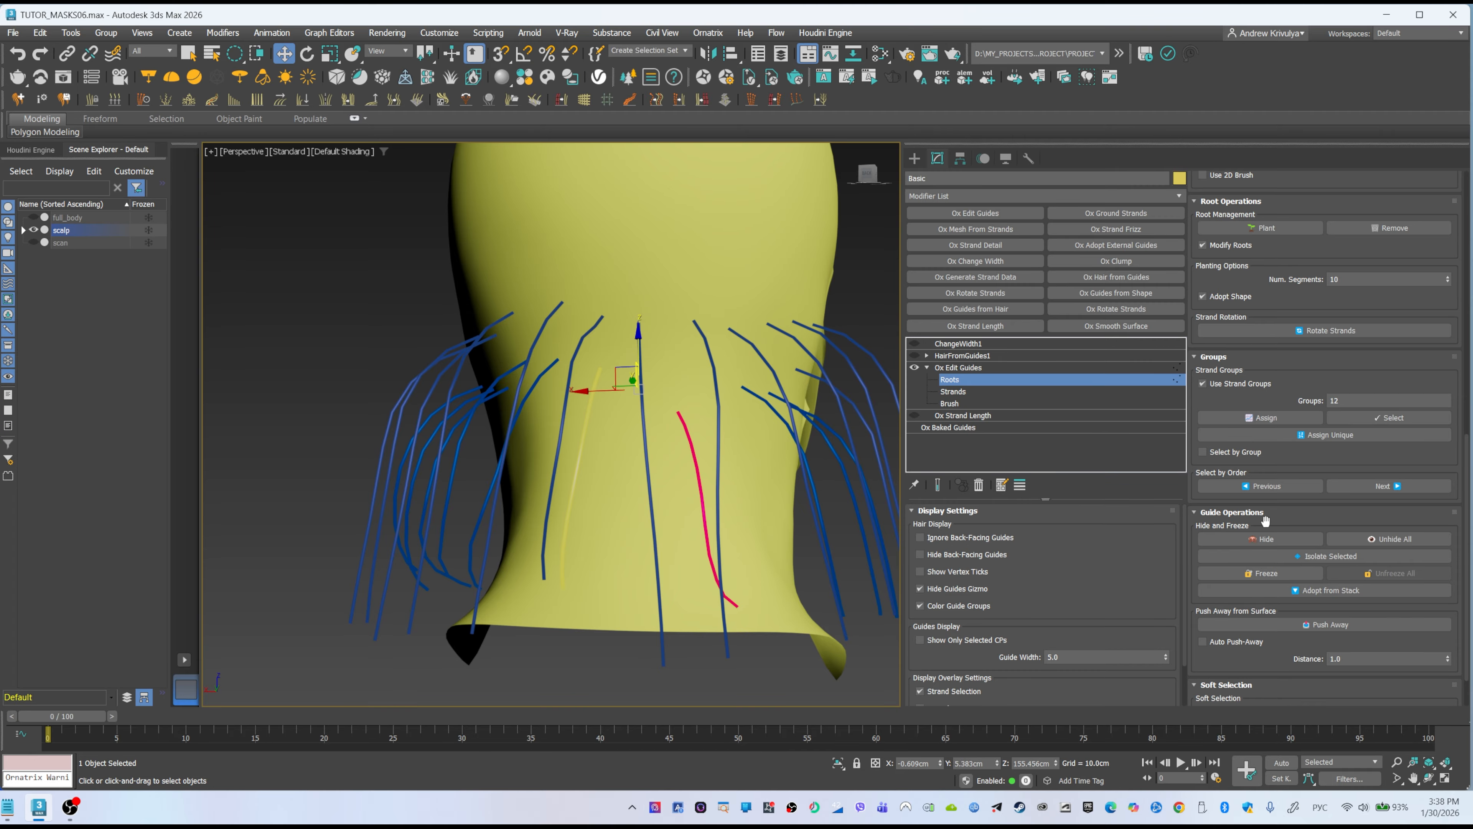
{"action": "scroll", "coordinate": [1262, 523], "scroll_direction": "down", "scroll_amount": 1}
{"action": "scroll", "coordinate": [1263, 523], "scroll_direction": "up", "scroll_amount": 4}
{"action": "left_click", "coordinate": [1260, 392]}
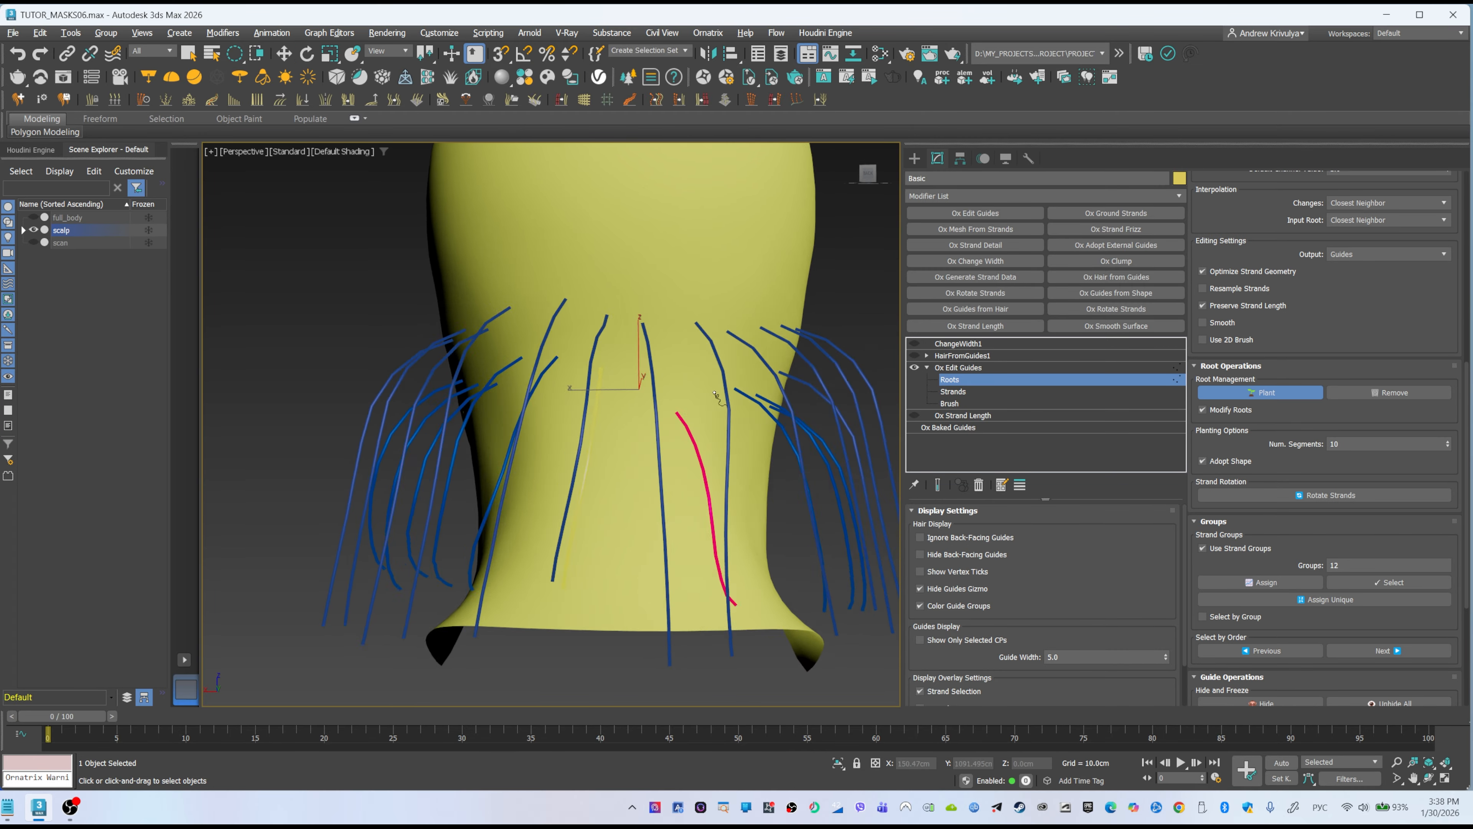
{"action": "mouse_move", "coordinate": [717, 397]}
{"action": "middle_mouse_down", "text": "alt"}
{"action": "mouse_move", "coordinate": [771, 406]}
{"action": "mouse_move", "coordinate": [752, 405]}
{"action": "middle_mouse_up", "text": "alt"}
- Switch to brush editing and comb the ends of the long upper-row guides inward around the neck with the Comb brush
{"action": "left_click", "coordinate": [949, 403]}
{"action": "left_click_drag", "start_coordinate": [1295, 247], "coordinate": [1293, 513]}
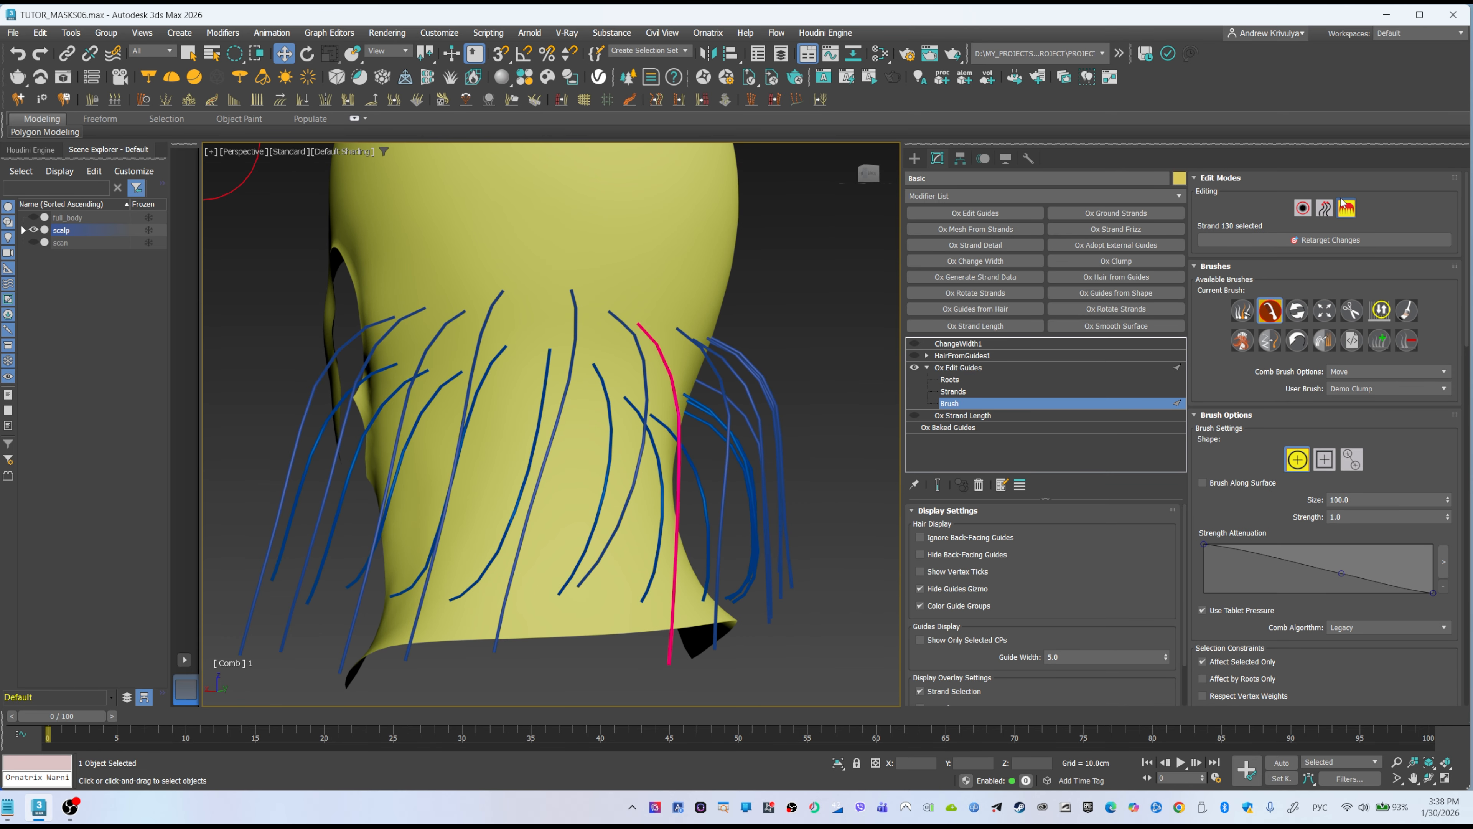
{"action": "middle_click_drag", "start_coordinate": [586, 518], "coordinate": [468, 392], "text": "alt"}
{"action": "mouse_move", "coordinate": [434, 531]}
{"action": "middle_mouse_down", "text": "alt"}
{"action": "mouse_move", "coordinate": [858, 406]}
{"action": "mouse_move", "coordinate": [617, 496]}
{"action": "middle_mouse_up", "text": "alt"}
{"action": "mouse_move", "coordinate": [567, 312]}
{"action": "middle_mouse_down", "text": "alt"}
{"action": "mouse_move", "coordinate": [651, 378]}
{"action": "mouse_move", "coordinate": [464, 511]}
{"action": "mouse_move", "coordinate": [433, 553]}
{"action": "mouse_move", "coordinate": [397, 526]}
{"action": "mouse_move", "coordinate": [502, 516]}
{"action": "mouse_move", "coordinate": [482, 589]}
{"action": "mouse_move", "coordinate": [496, 549]}
{"action": "mouse_move", "coordinate": [647, 541]}
{"action": "mouse_move", "coordinate": [673, 587]}
{"action": "mouse_move", "coordinate": [662, 625]}
{"action": "mouse_move", "coordinate": [741, 574]}
{"action": "mouse_move", "coordinate": [790, 641]}
{"action": "middle_mouse_up", "text": "alt"}
{"action": "left_click", "coordinate": [1268, 311]}
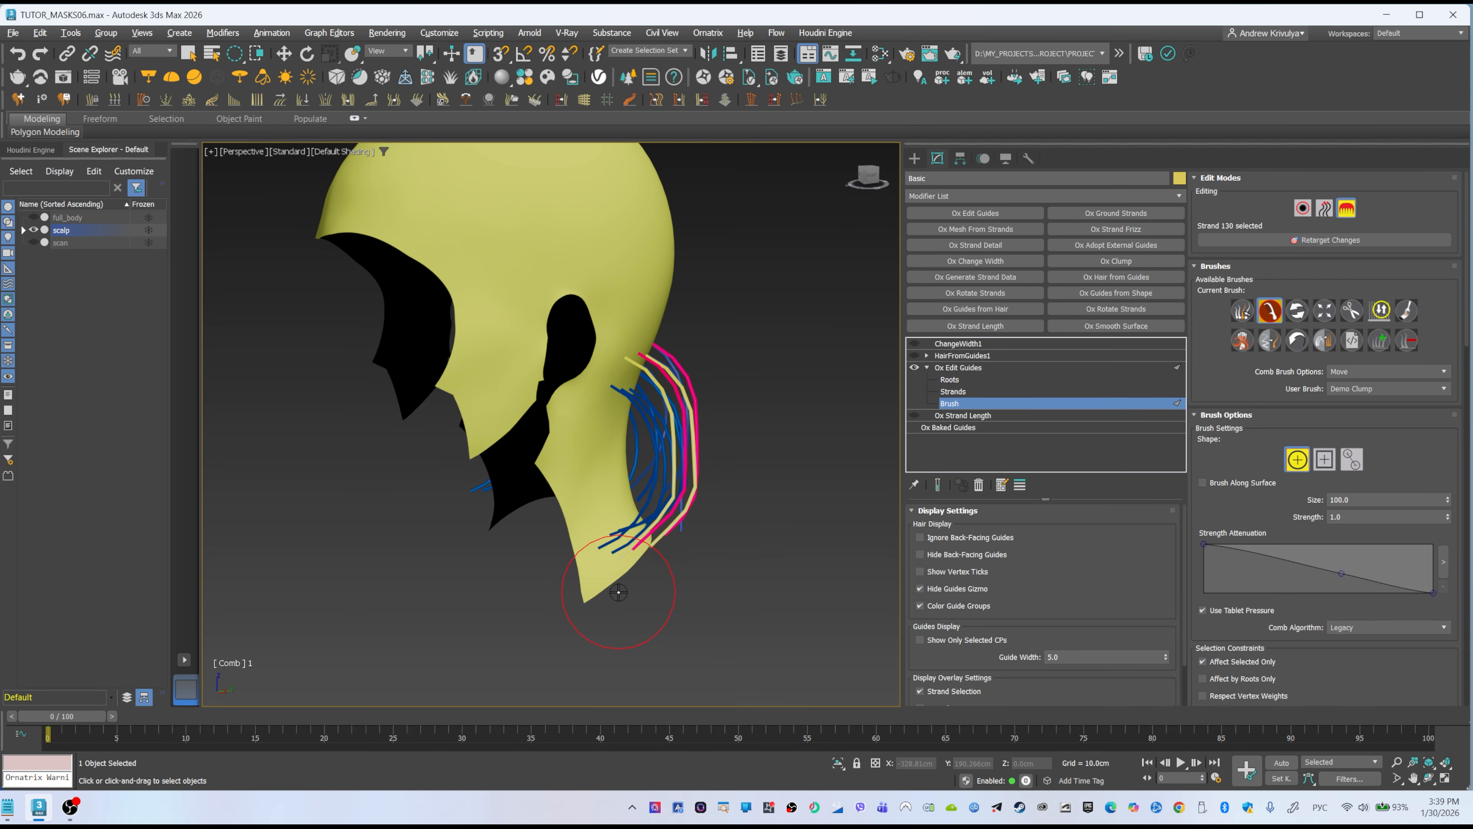
{"action": "mouse_move", "coordinate": [619, 592]}
{"action": "middle_mouse_down", "text": "alt"}
{"action": "mouse_move", "coordinate": [525, 601]}
{"action": "mouse_move", "coordinate": [539, 557]}
{"action": "mouse_move", "coordinate": [510, 464]}
{"action": "mouse_move", "coordinate": [613, 521]}
{"action": "mouse_move", "coordinate": [667, 520]}
{"action": "middle_mouse_up", "text": "alt"}
{"action": "mouse_move", "coordinate": [567, 521]}
{"action": "middle_mouse_down", "text": "alt"}
{"action": "mouse_move", "coordinate": [604, 488]}
{"action": "mouse_move", "coordinate": [586, 551]}
{"action": "mouse_move", "coordinate": [548, 546]}
{"action": "mouse_move", "coordinate": [625, 607]}
{"action": "mouse_move", "coordinate": [652, 609]}
{"action": "mouse_move", "coordinate": [735, 545]}
{"action": "mouse_move", "coordinate": [590, 538]}
{"action": "middle_mouse_up", "text": "alt"}
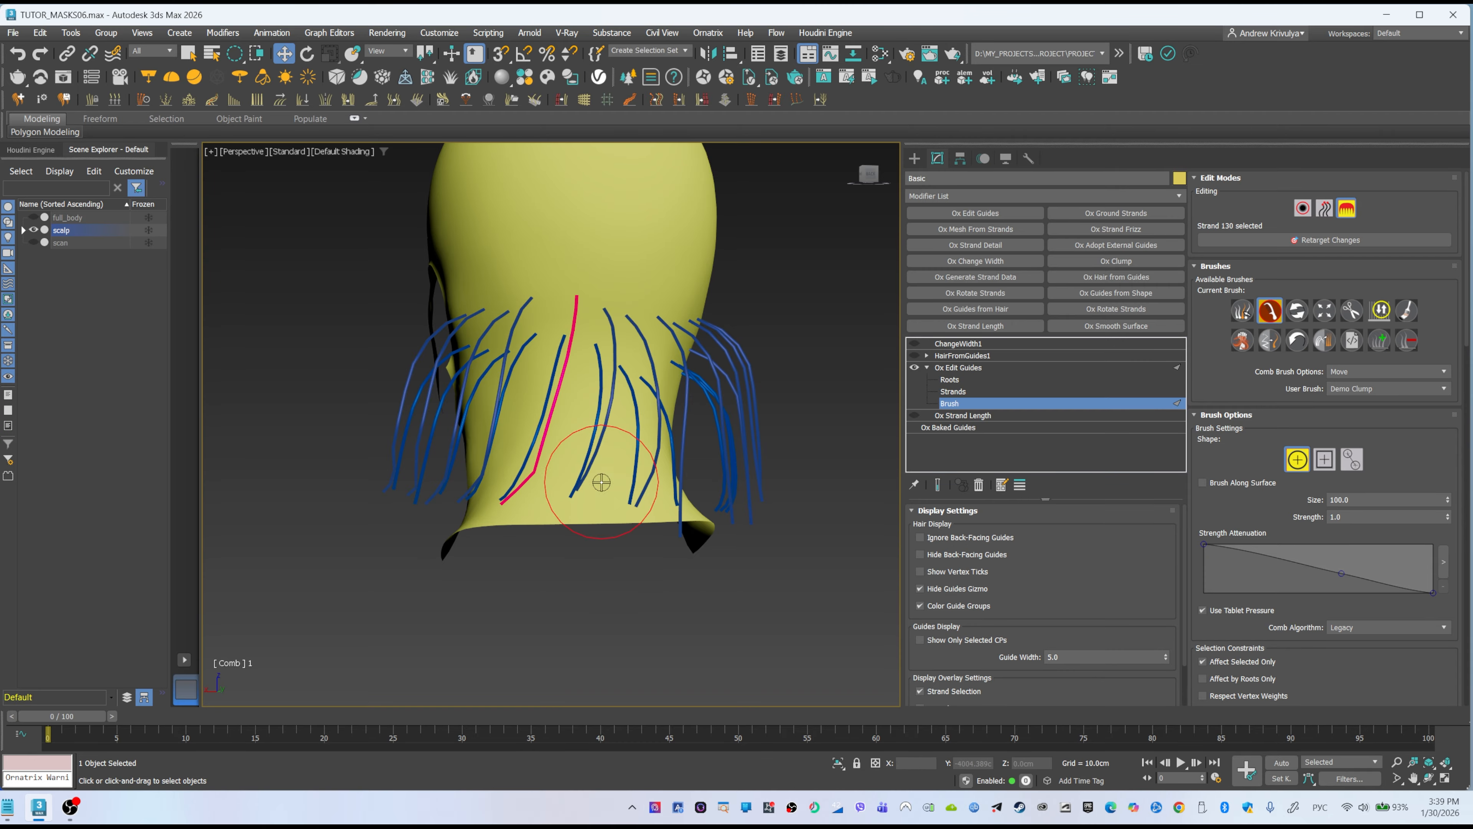
- Select a straight upper-row guide on the other half of the nape and comb its tip toward the neck
{"action": "middle_click_drag", "start_coordinate": [561, 457], "coordinate": [586, 408], "text": "alt"}
{"action": "middle_click_drag", "start_coordinate": [643, 301], "coordinate": [629, 299], "text": "alt"}
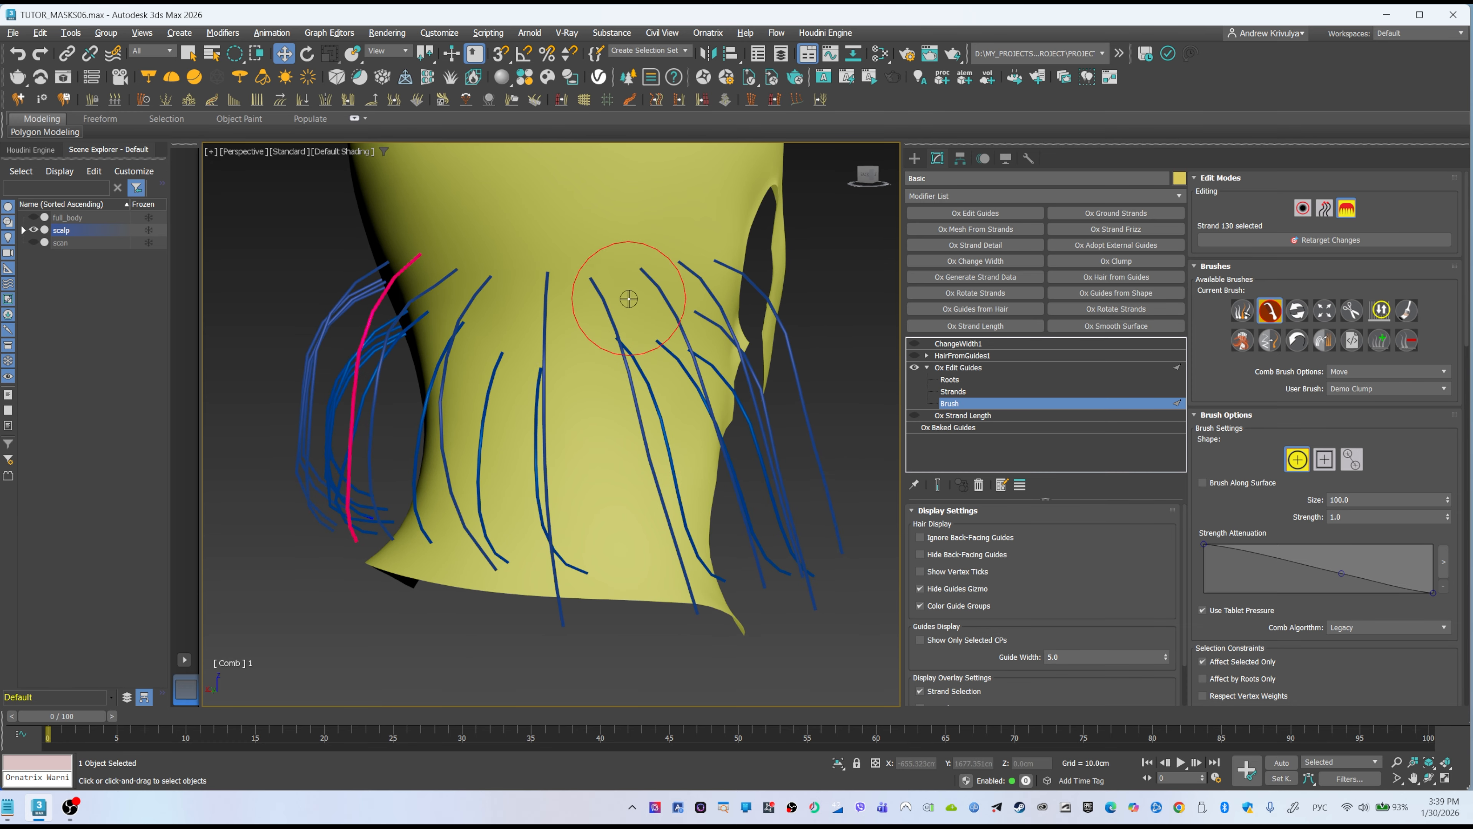
{"action": "middle_click_drag", "start_coordinate": [556, 658], "coordinate": [579, 622], "text": "alt"}
{"action": "scroll", "coordinate": [499, 464], "scroll_direction": "down", "scroll_amount": 3}
{"action": "mouse_move", "coordinate": [464, 401]}
{"action": "middle_mouse_down", "text": "alt"}
{"action": "mouse_move", "coordinate": [472, 445]}
{"action": "mouse_move", "coordinate": [424, 462]}
{"action": "middle_mouse_up", "text": "alt"}
{"action": "key", "text": "w"}
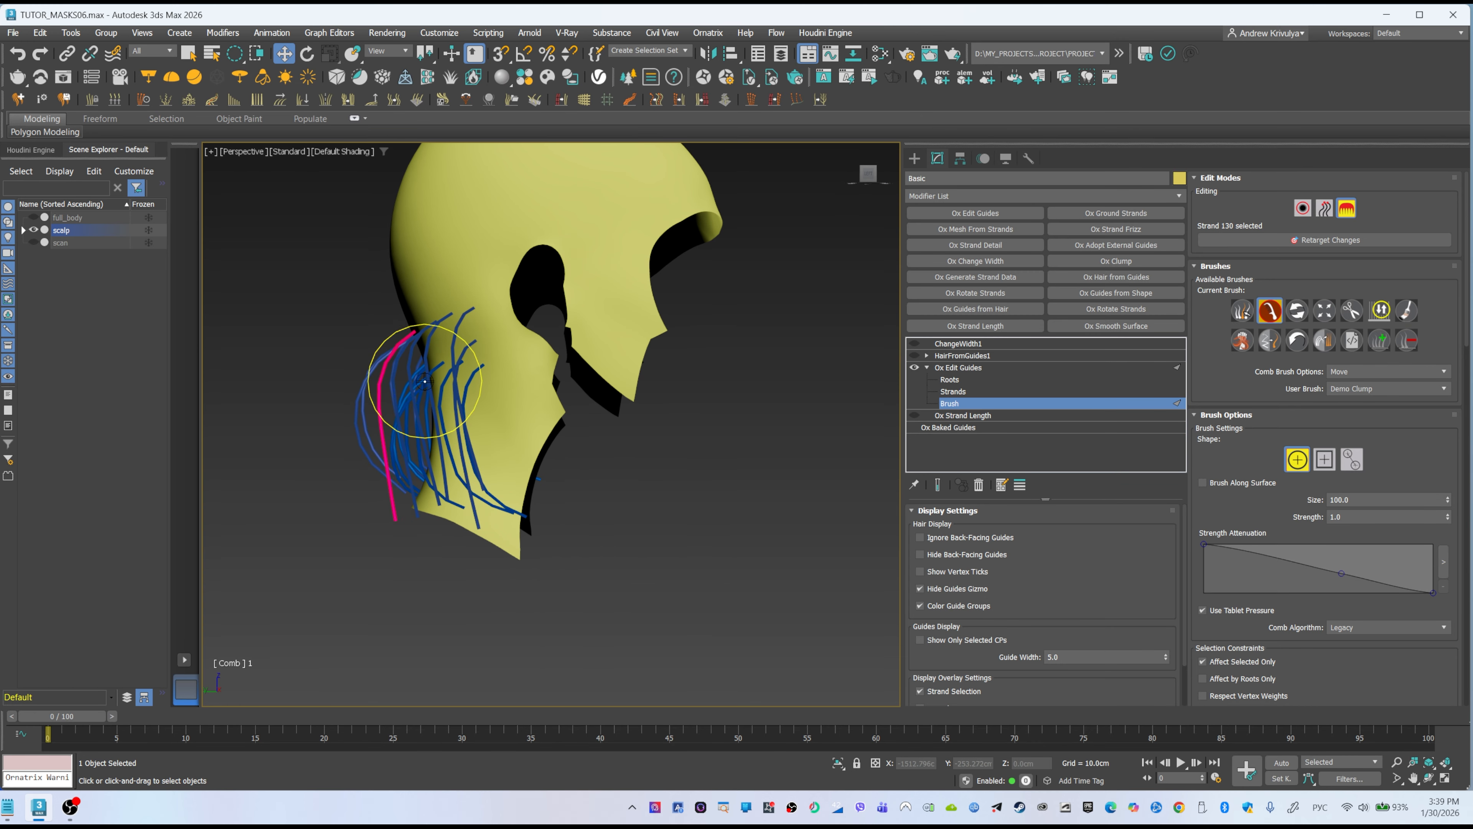
{"action": "left_click_drag", "start_coordinate": [425, 381], "coordinate": [373, 514]}
- Select the remaining long guides toward the ear one by one and comb their lower ends along the neck
{"action": "mouse_move", "coordinate": [406, 536]}
{"action": "middle_mouse_down", "text": "alt"}
{"action": "mouse_move", "coordinate": [592, 527]}
{"action": "mouse_move", "coordinate": [493, 479]}
{"action": "mouse_move", "coordinate": [582, 507]}
{"action": "mouse_move", "coordinate": [583, 481]}
{"action": "mouse_move", "coordinate": [585, 635]}
{"action": "mouse_move", "coordinate": [575, 408]}
{"action": "mouse_move", "coordinate": [553, 417]}
{"action": "mouse_move", "coordinate": [582, 422]}
{"action": "mouse_move", "coordinate": [526, 459]}
{"action": "mouse_move", "coordinate": [510, 437]}
{"action": "mouse_move", "coordinate": [600, 655]}
{"action": "mouse_move", "coordinate": [592, 625]}
{"action": "mouse_move", "coordinate": [661, 613]}
{"action": "mouse_move", "coordinate": [599, 611]}
{"action": "mouse_move", "coordinate": [625, 617]}
{"action": "middle_mouse_up", "text": "alt"}
{"action": "scroll", "coordinate": [553, 418], "scroll_direction": "up", "scroll_amount": 3}
{"action": "key", "text": "q"}
{"action": "scroll", "coordinate": [650, 618], "scroll_direction": "down", "scroll_amount": 3}
{"action": "key", "text": "w"}
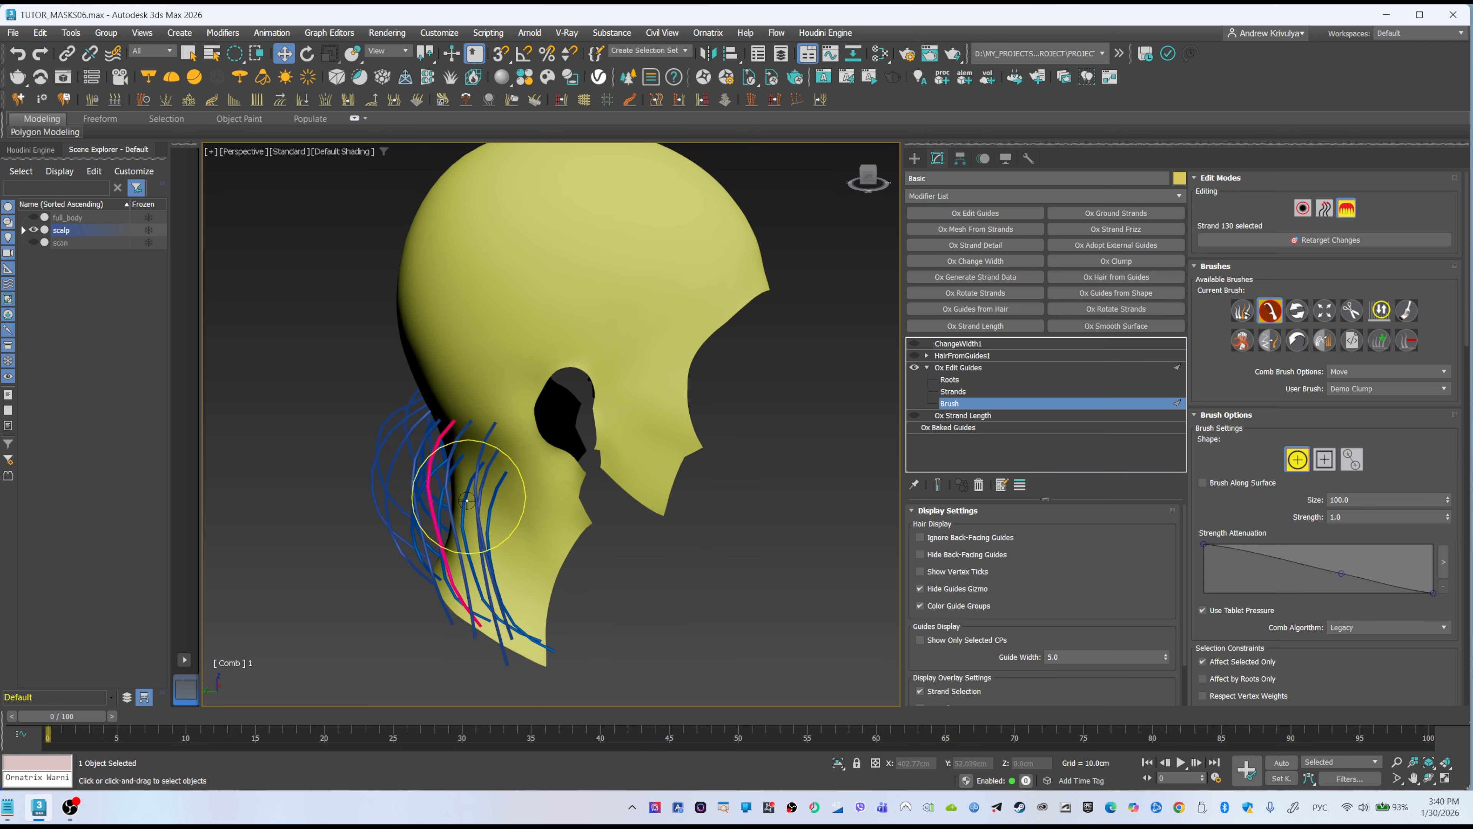
{"action": "left_click_drag", "start_coordinate": [466, 499], "coordinate": [461, 517]}
{"action": "mouse_move", "coordinate": [526, 550]}
{"action": "middle_mouse_down", "text": "alt"}
{"action": "mouse_move", "coordinate": [581, 514]}
{"action": "mouse_move", "coordinate": [520, 483]}
{"action": "mouse_move", "coordinate": [537, 487]}
{"action": "mouse_move", "coordinate": [532, 459]}
{"action": "mouse_move", "coordinate": [578, 457]}
{"action": "middle_mouse_up", "text": "alt"}
{"action": "scroll", "coordinate": [510, 510], "scroll_direction": "up", "scroll_amount": 3}
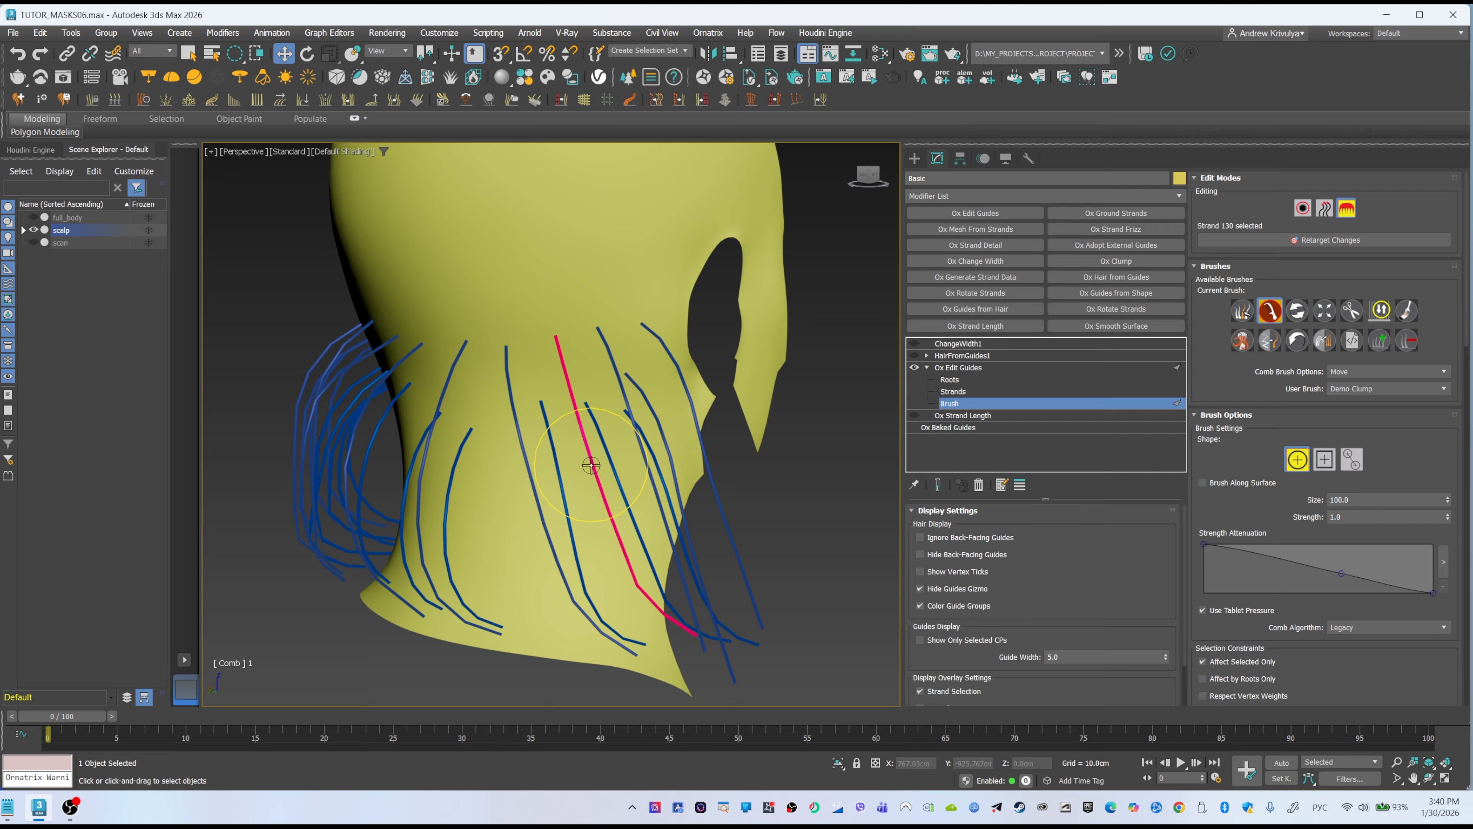
- Return to root editing and isolate one upper-row guide with the group 12 guide beneath it at the side of the nape
{"action": "key", "text": "q"}
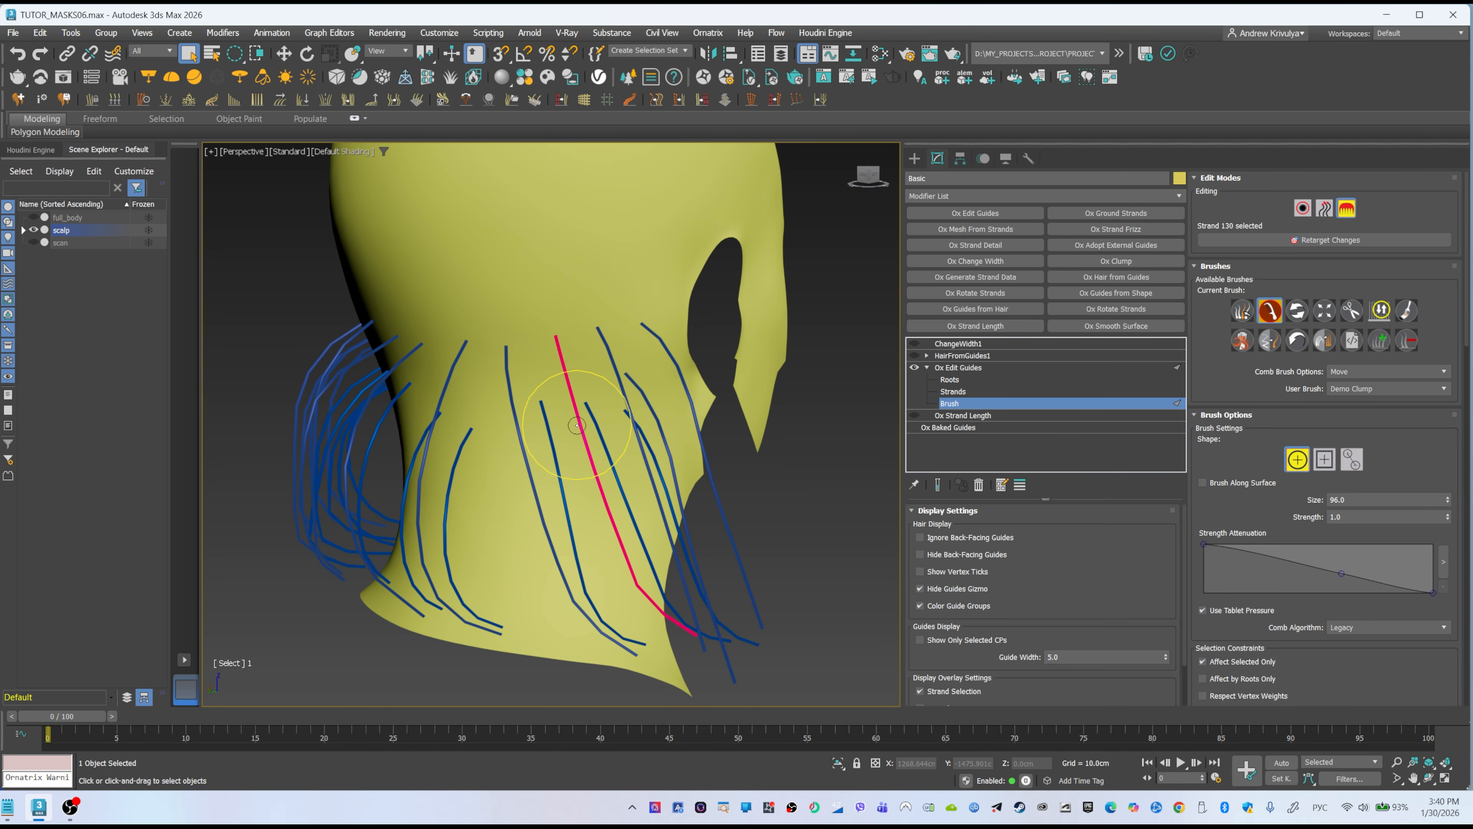
{"action": "left_click", "coordinate": [1341, 498]}
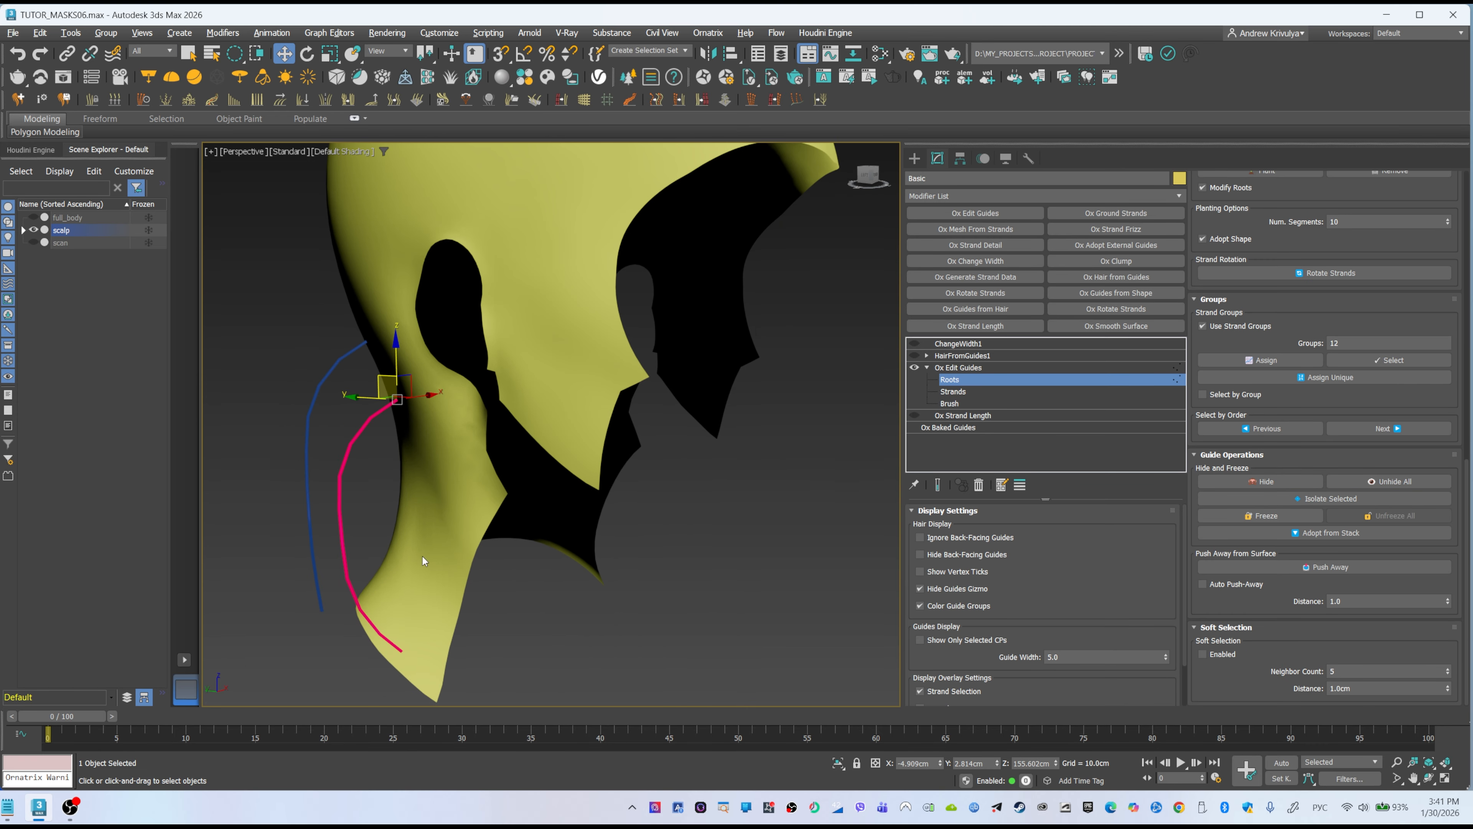
{"action": "middle_click_drag", "start_coordinate": [423, 556], "coordinate": [528, 473], "text": "alt"}
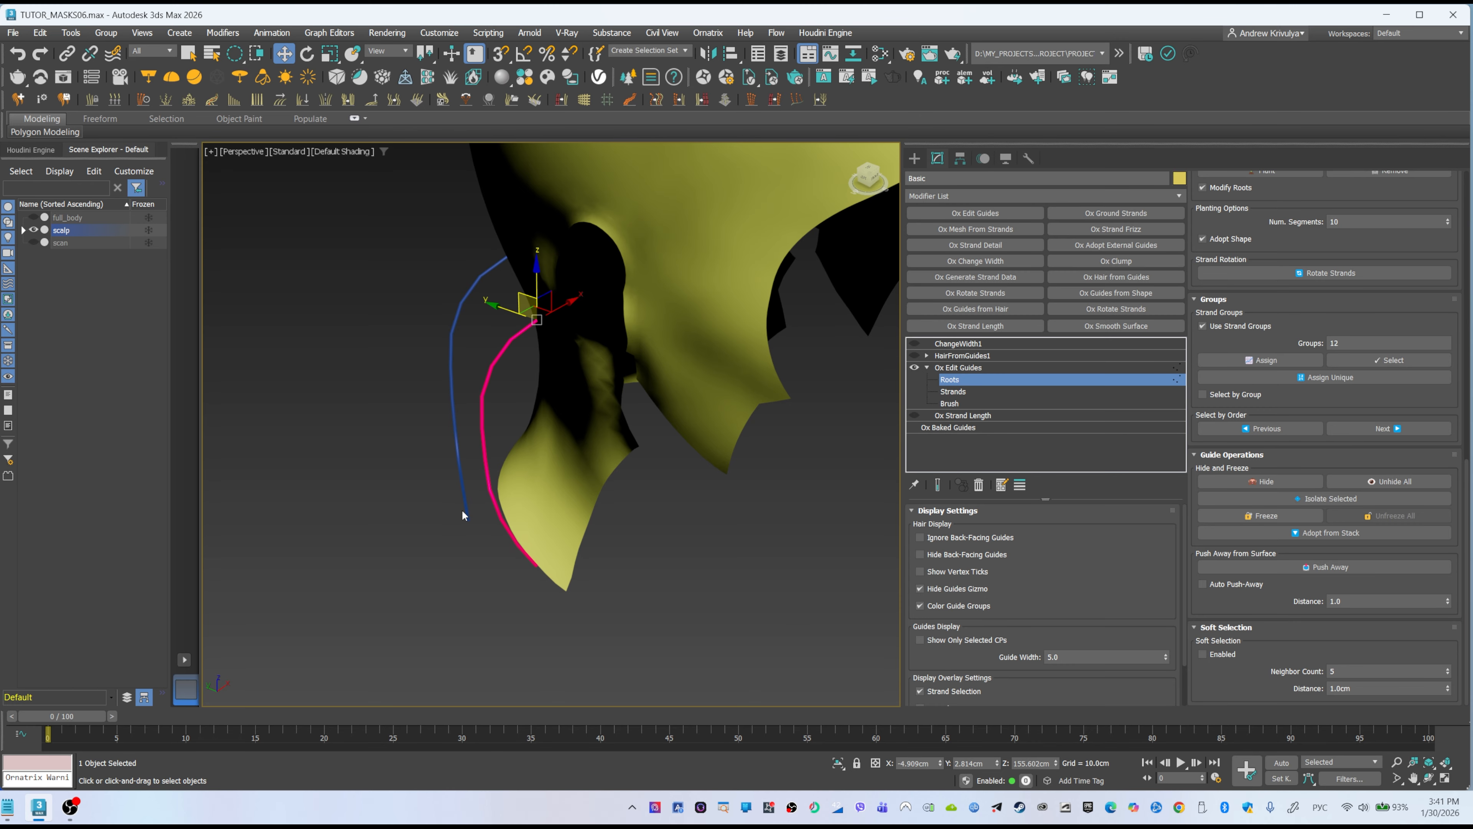
- Lengthen the isolated upper-row guide with the Grow/Shrink brush, shape it along the guide beneath and smooth its curve with the Smooth brush
{"action": "middle_click_drag", "start_coordinate": [464, 515], "coordinate": [517, 518], "text": "alt"}
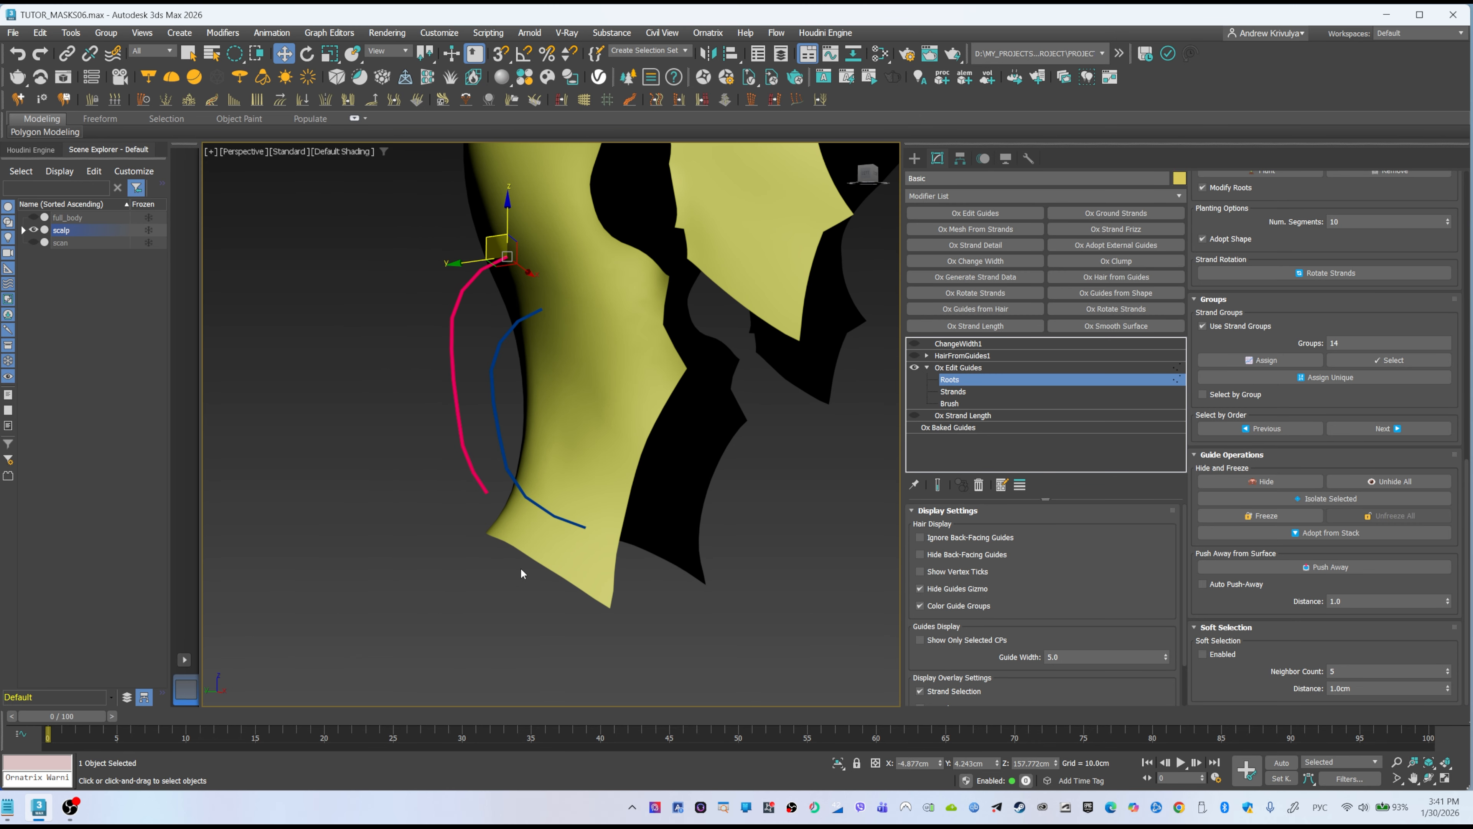
{"action": "left_click", "coordinate": [950, 403]}
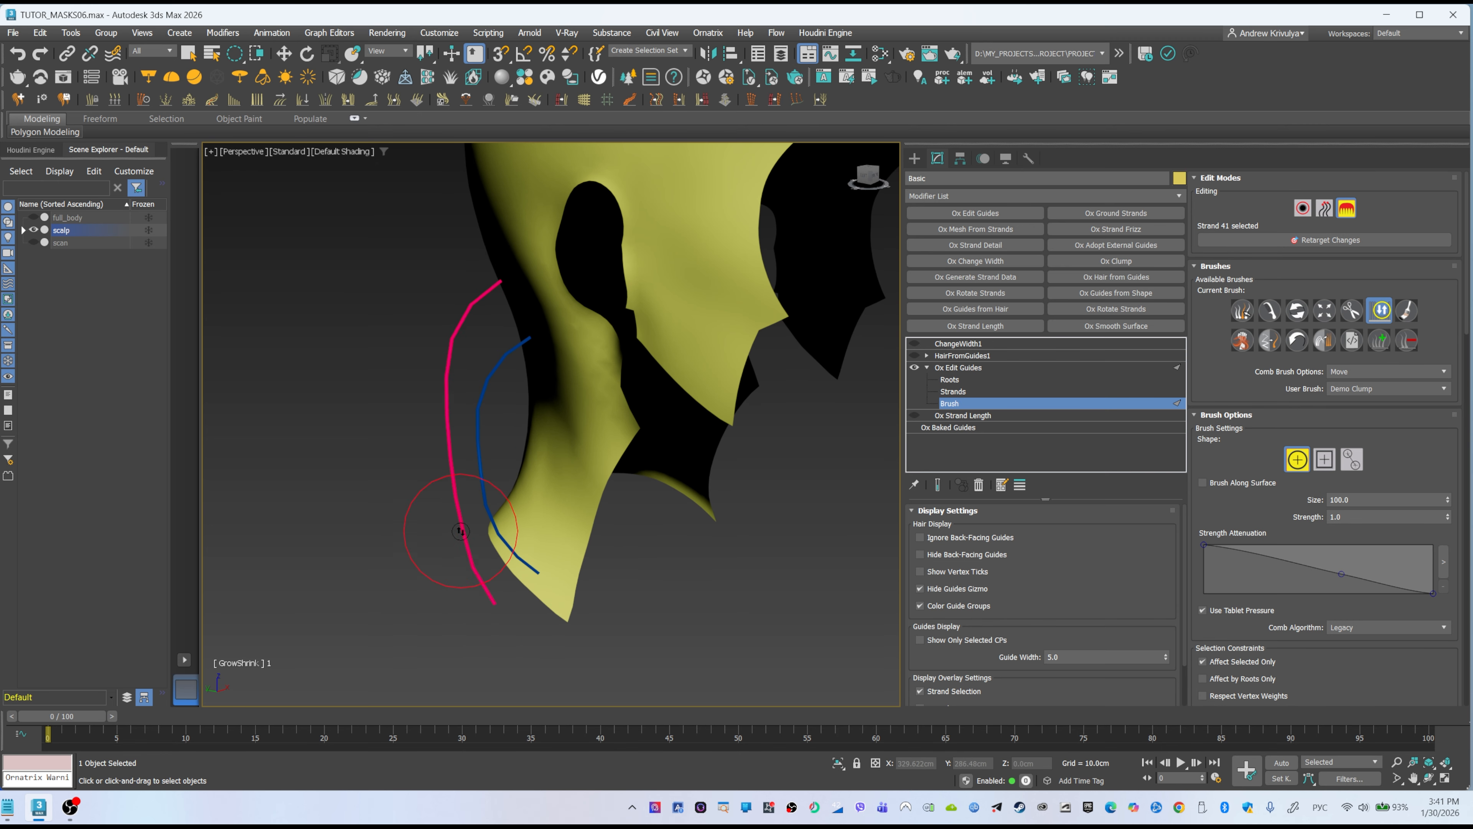
{"action": "mouse_move", "coordinate": [540, 500]}
{"action": "middle_mouse_down", "text": "alt"}
{"action": "mouse_move", "coordinate": [418, 527]}
{"action": "mouse_move", "coordinate": [510, 533]}
{"action": "mouse_move", "coordinate": [609, 615]}
{"action": "mouse_move", "coordinate": [654, 486]}
{"action": "mouse_move", "coordinate": [750, 536]}
{"action": "mouse_move", "coordinate": [549, 583]}
{"action": "mouse_move", "coordinate": [527, 504]}
{"action": "mouse_move", "coordinate": [681, 510]}
{"action": "mouse_move", "coordinate": [681, 667]}
{"action": "mouse_move", "coordinate": [815, 451]}
{"action": "mouse_move", "coordinate": [681, 501]}
{"action": "mouse_move", "coordinate": [507, 442]}
{"action": "middle_mouse_up", "text": "alt"}
{"action": "key", "text": "shift"}
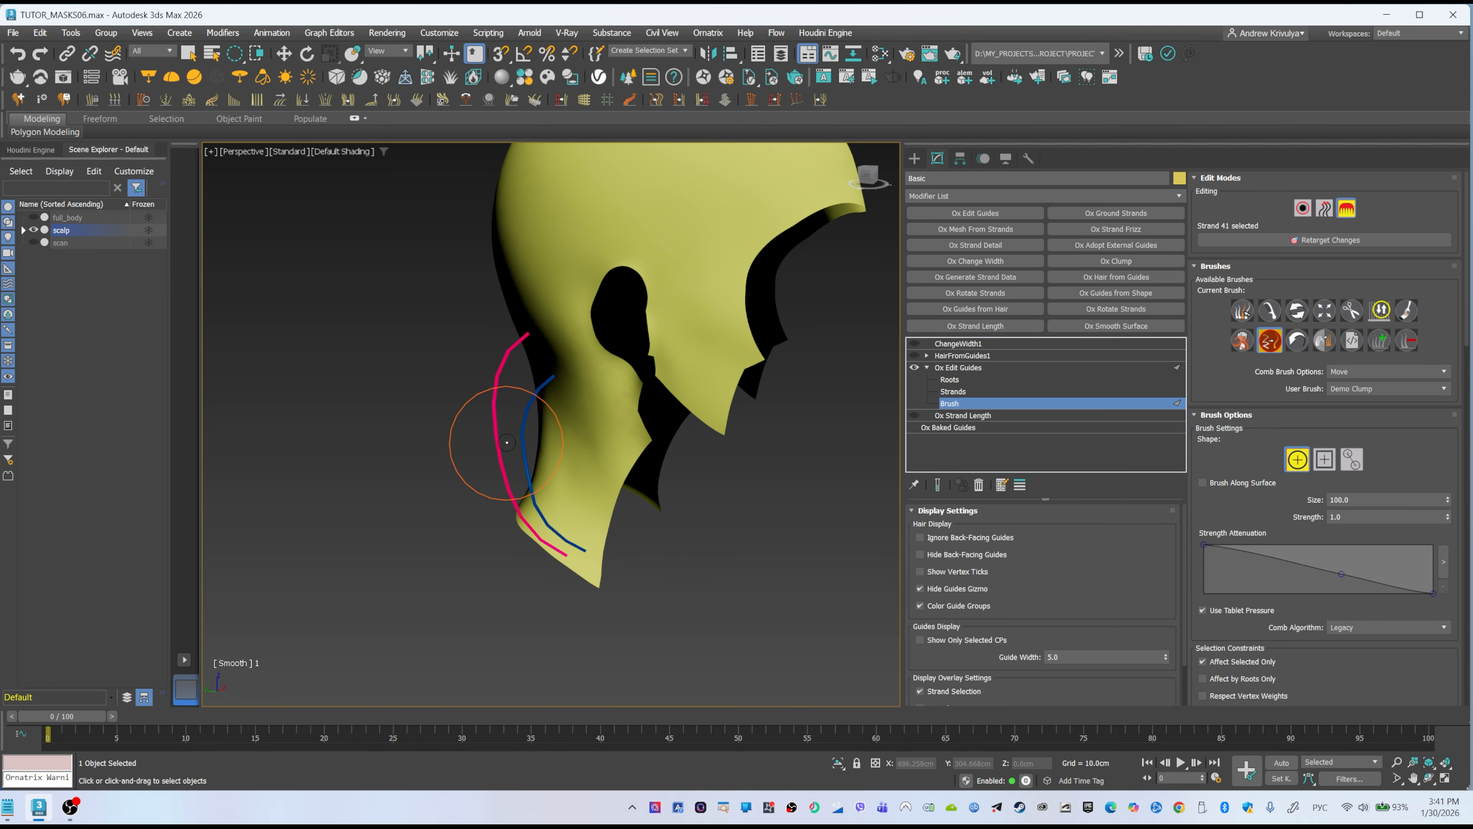
- Return to root editing, unhide all guides, select groups 12 and 14 by group and isolate them
{"action": "key", "text": "1"}
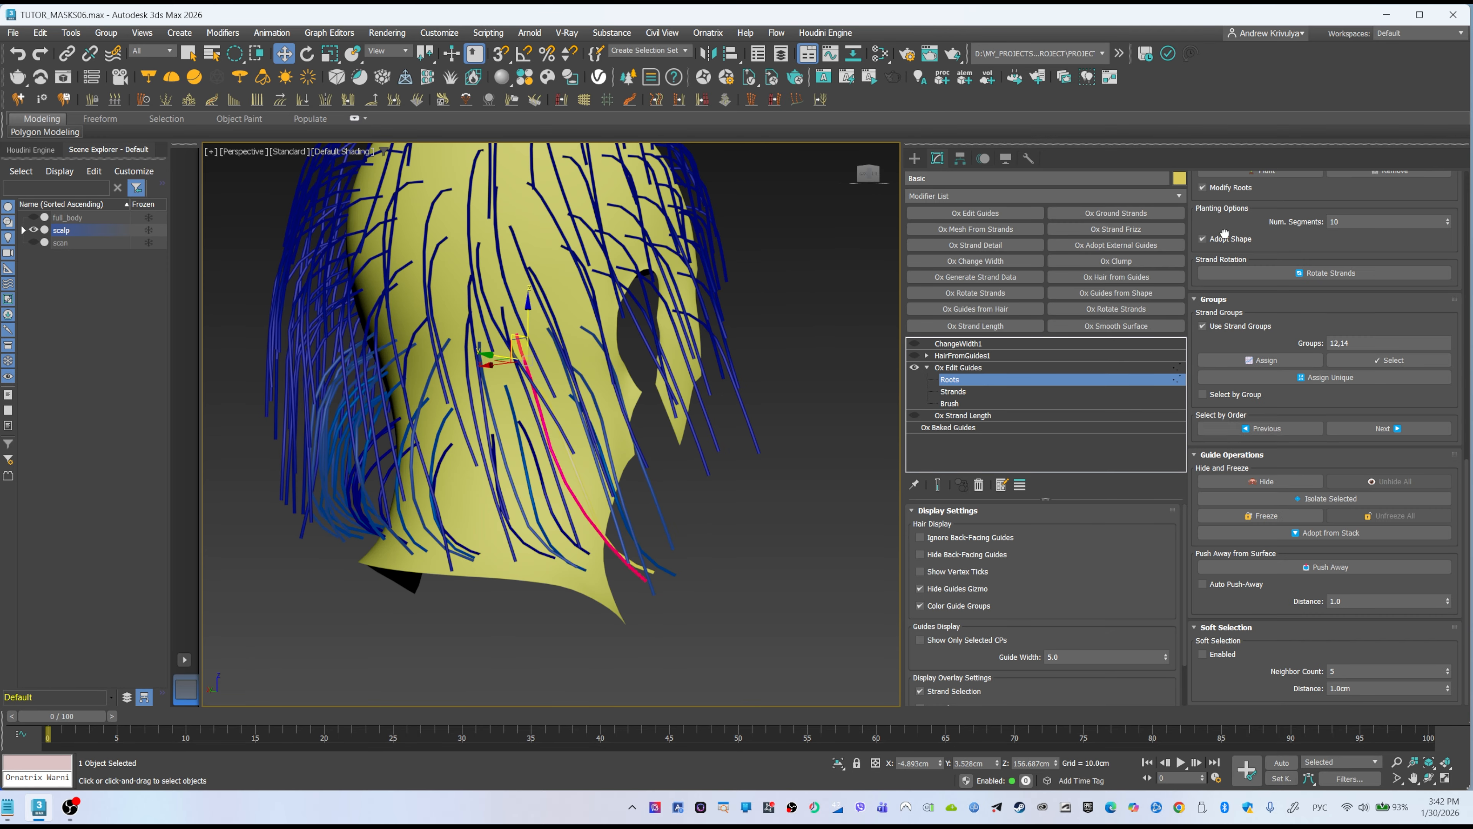
{"action": "middle_click_drag", "start_coordinate": [627, 433], "coordinate": [496, 416], "text": "alt"}
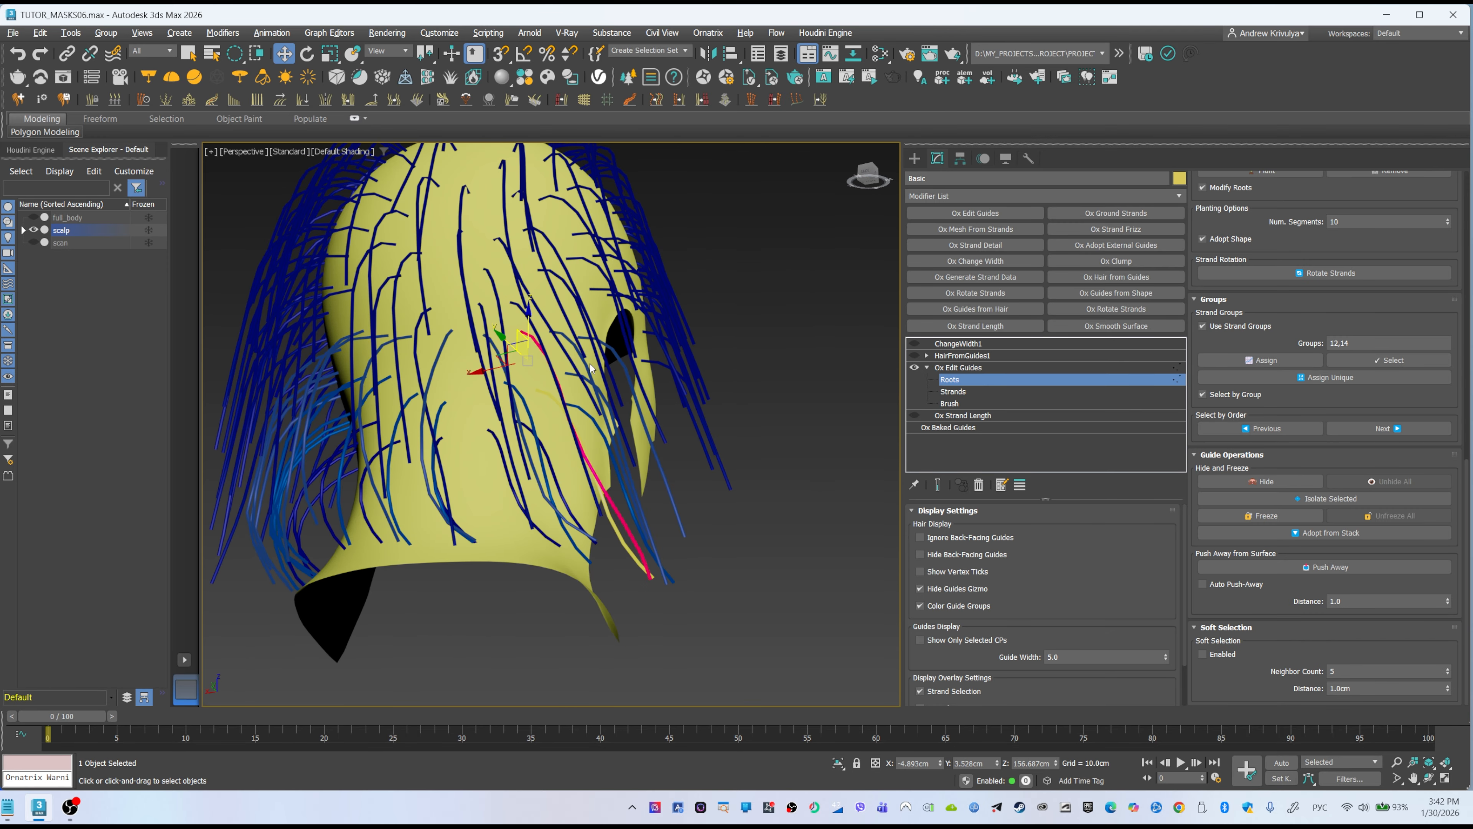
{"action": "left_click", "coordinate": [558, 381]}
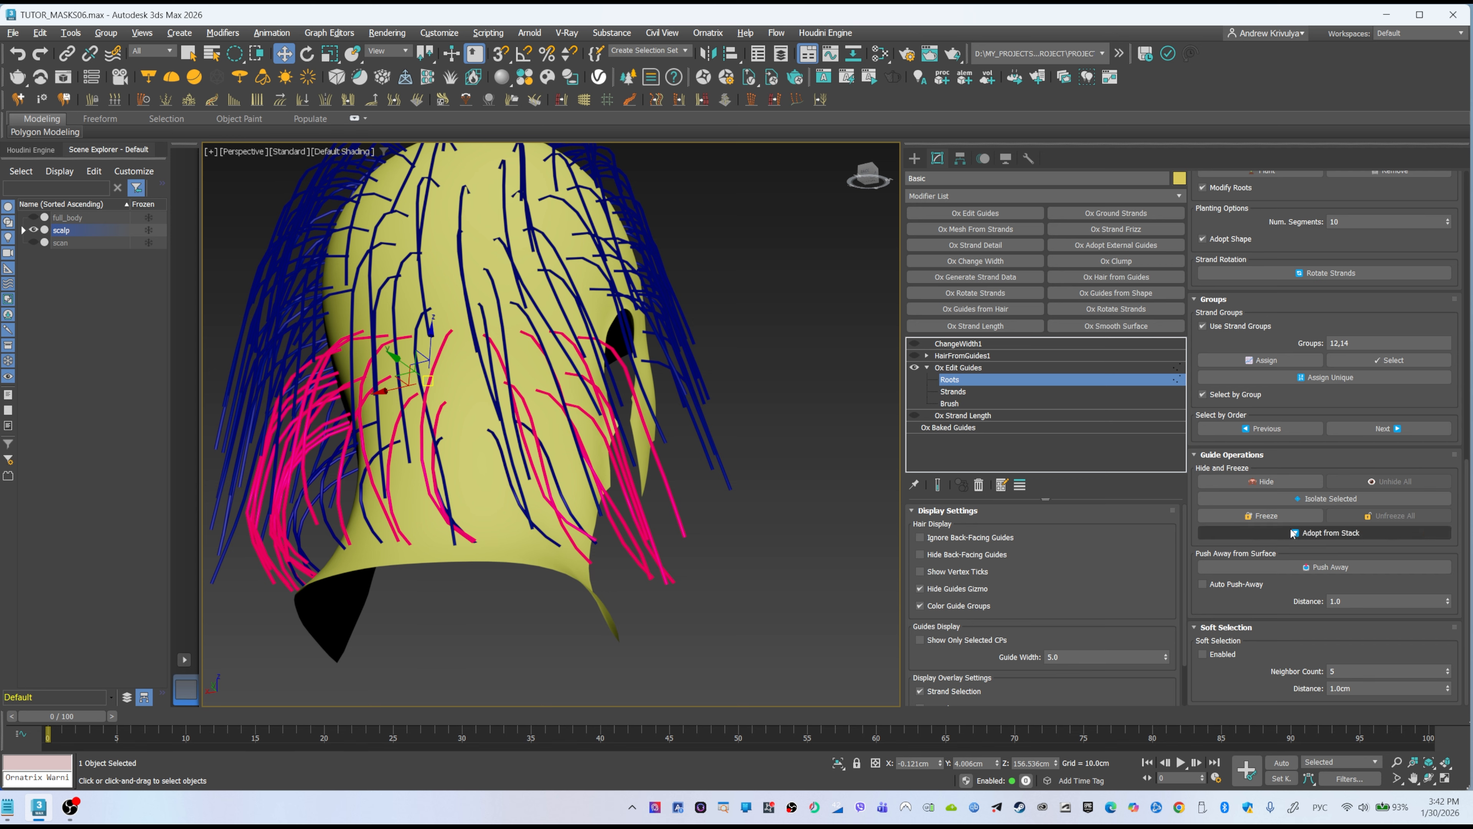
{"action": "left_click", "coordinate": [1336, 507]}
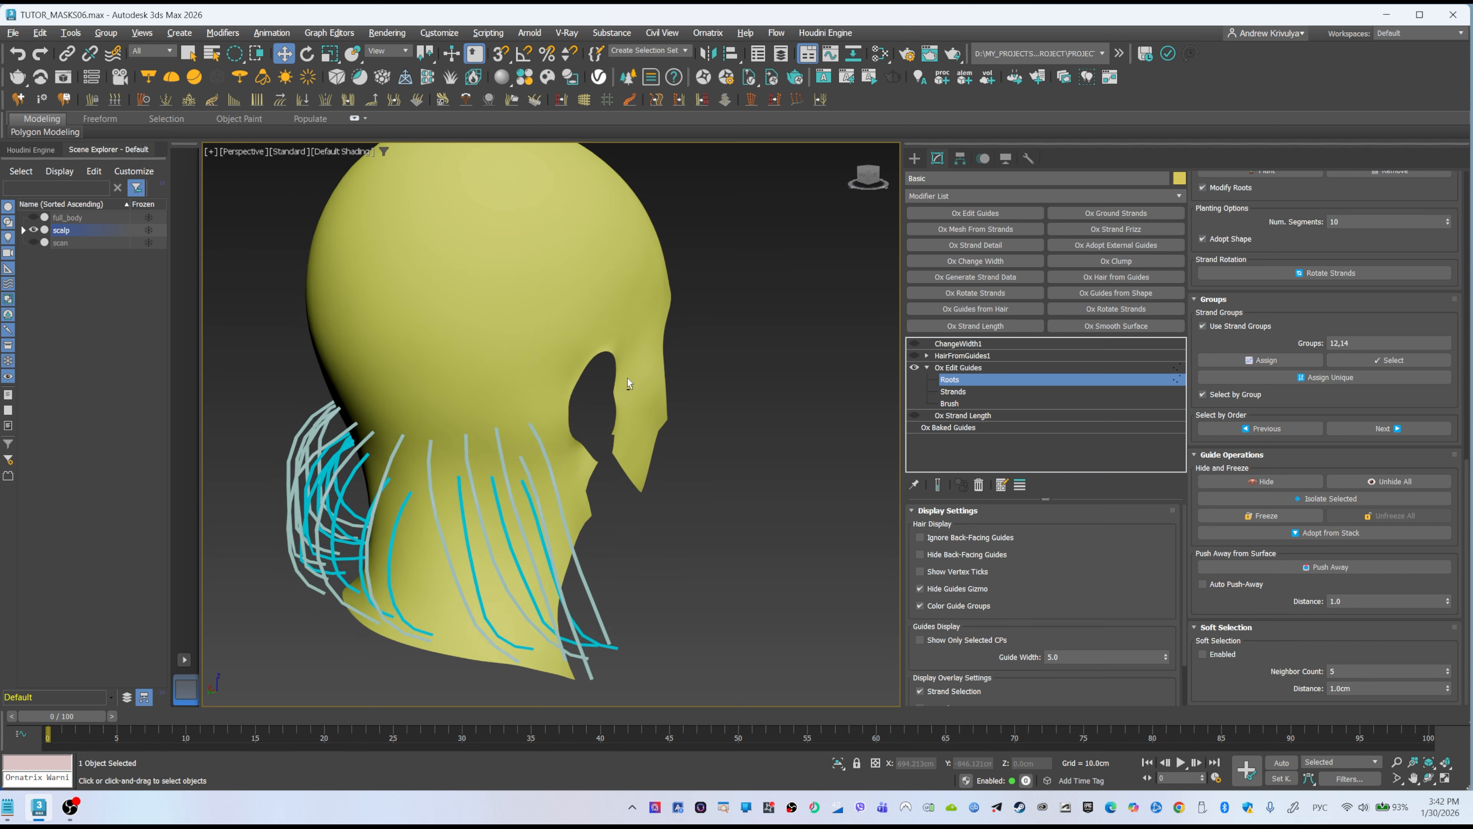
- Isolate the upper-row guide nearest the ear together with the group 12 guide beneath it, and switch to the Comb brush
{"action": "middle_click_drag", "start_coordinate": [628, 381], "coordinate": [654, 309], "text": "alt"}
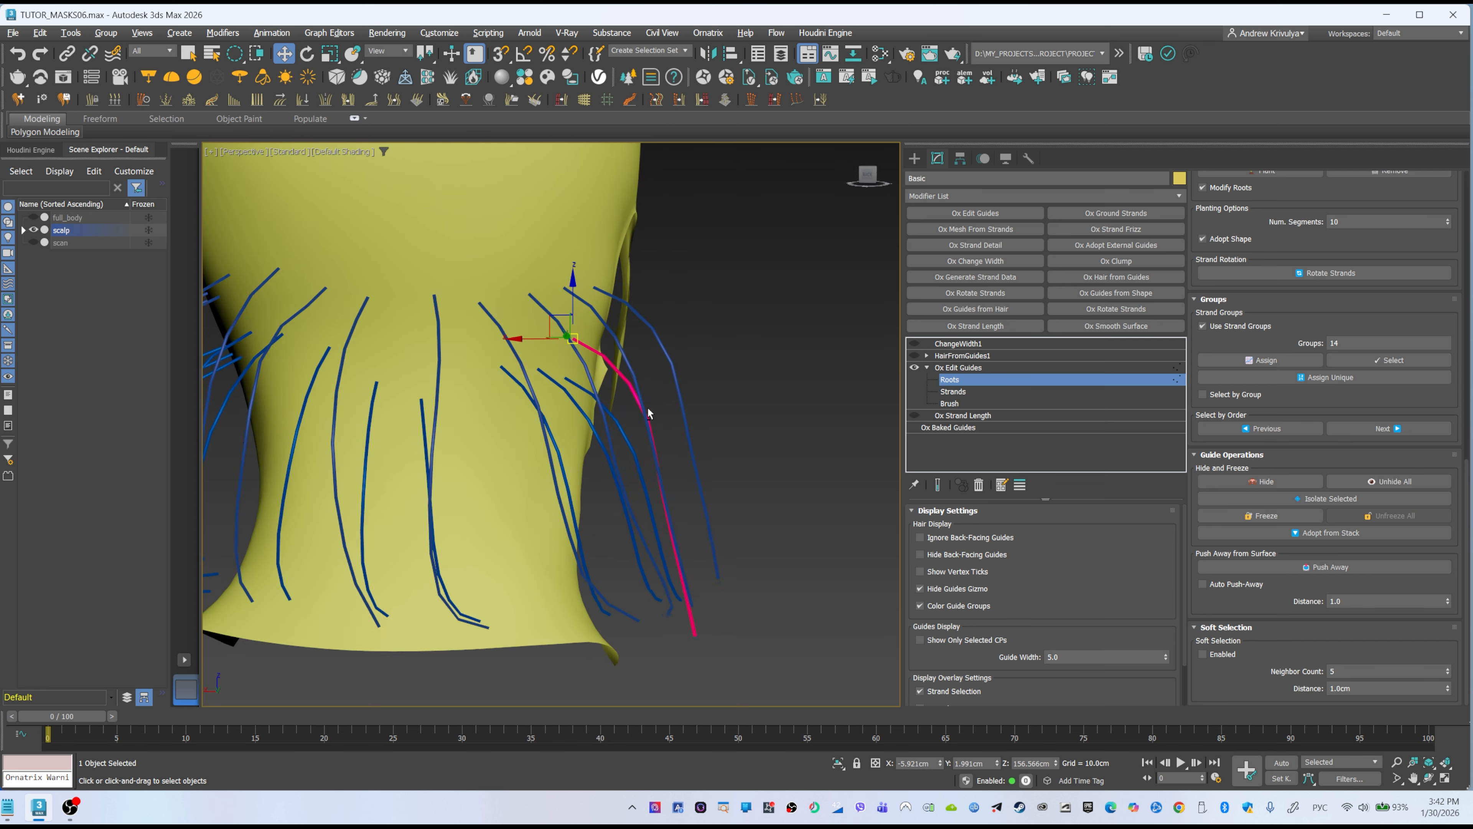
{"action": "middle_click_drag", "start_coordinate": [648, 408], "coordinate": [588, 406], "text": "alt"}
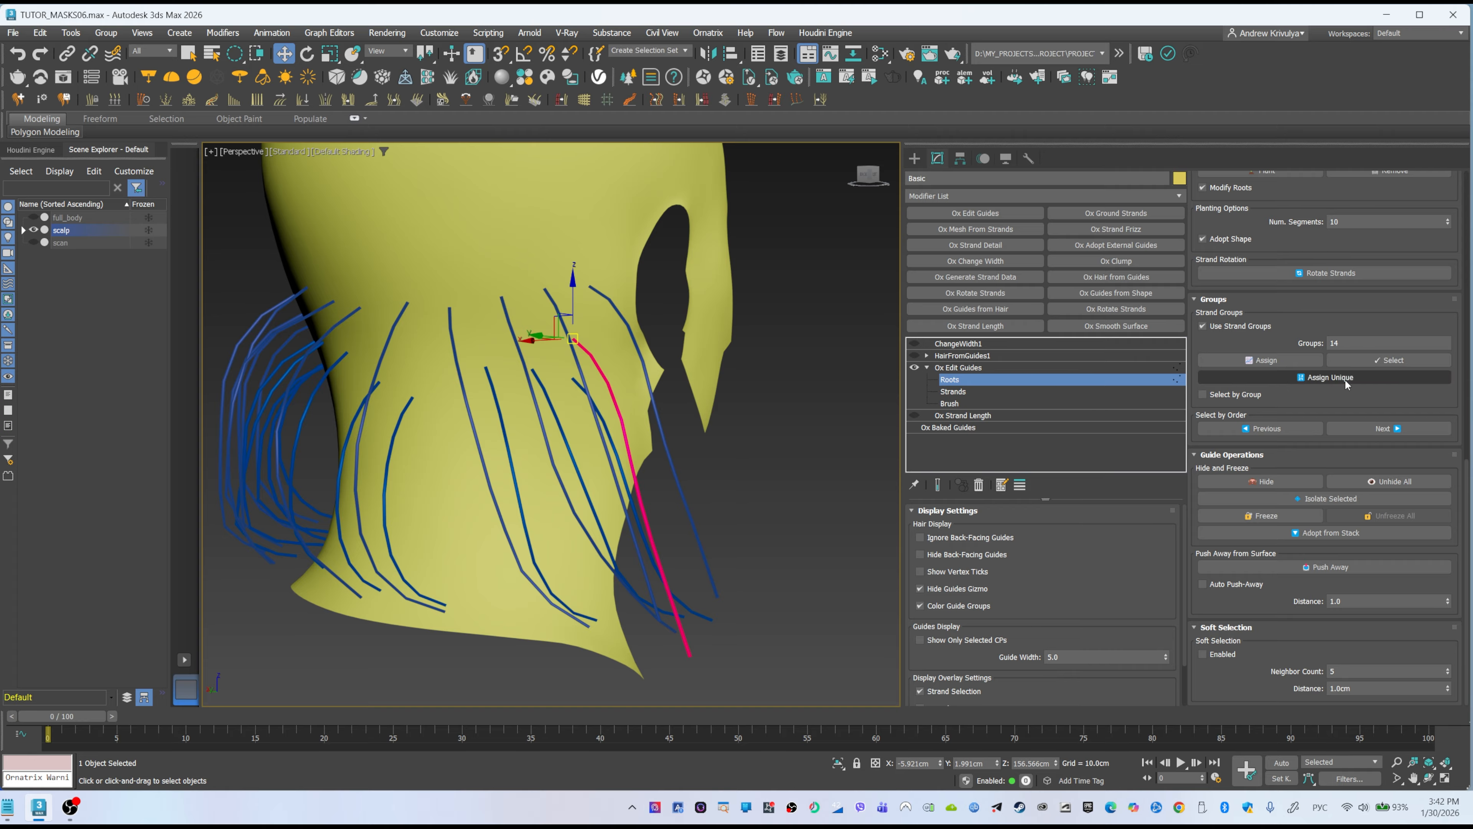
{"action": "scroll", "coordinate": [1384, 289], "scroll_direction": "up", "scroll_amount": 3}
{"action": "middle_click_drag", "start_coordinate": [714, 441], "coordinate": [635, 405], "text": "alt"}
{"action": "left_click", "coordinate": [628, 400]}
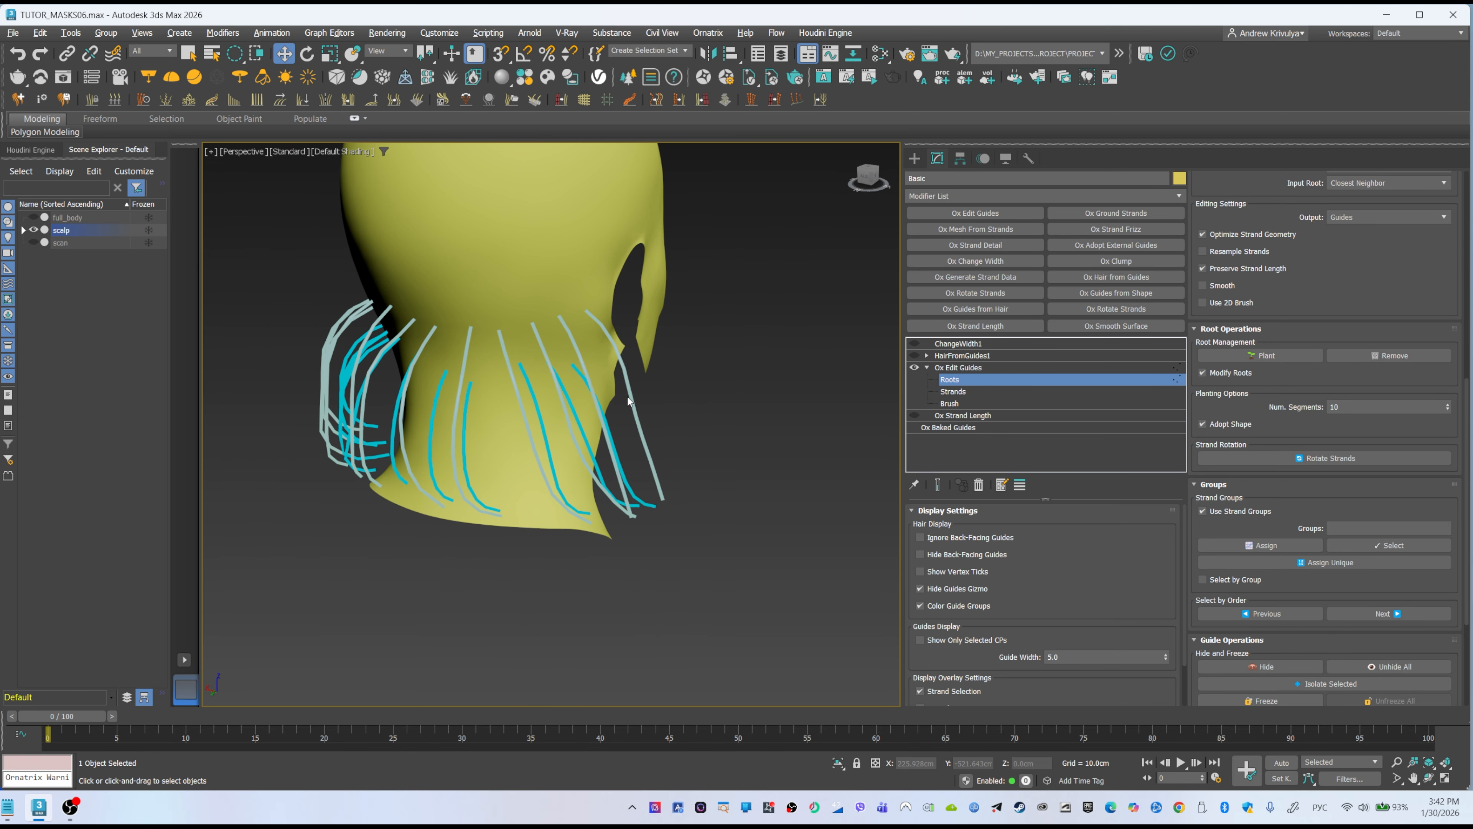
{"action": "left_click", "coordinate": [631, 400]}
{"action": "scroll", "coordinate": [1329, 505], "scroll_direction": "down", "scroll_amount": 3}
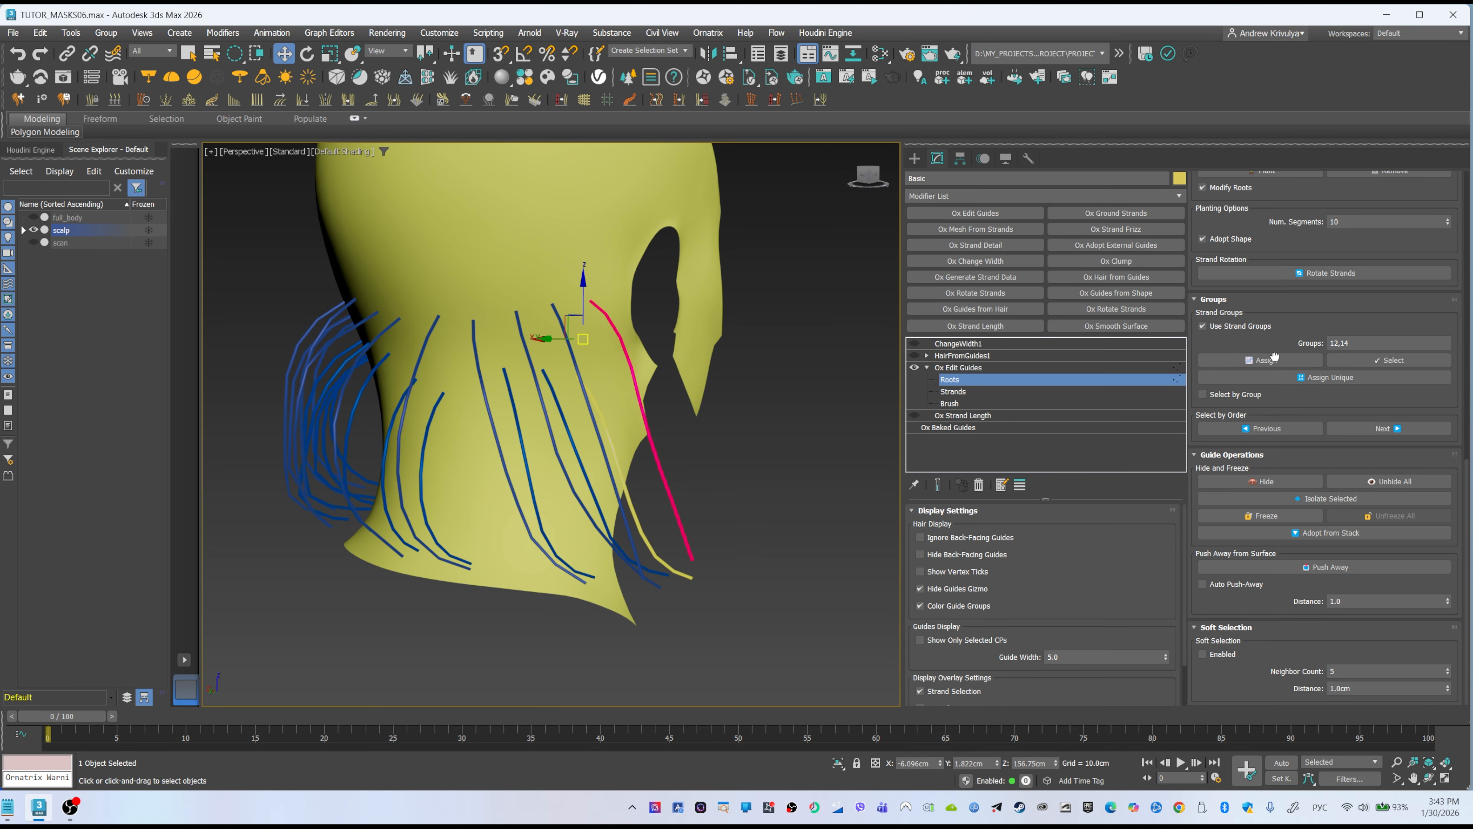
{"action": "left_click", "coordinate": [1251, 499]}
{"action": "left_click", "coordinate": [1270, 315]}
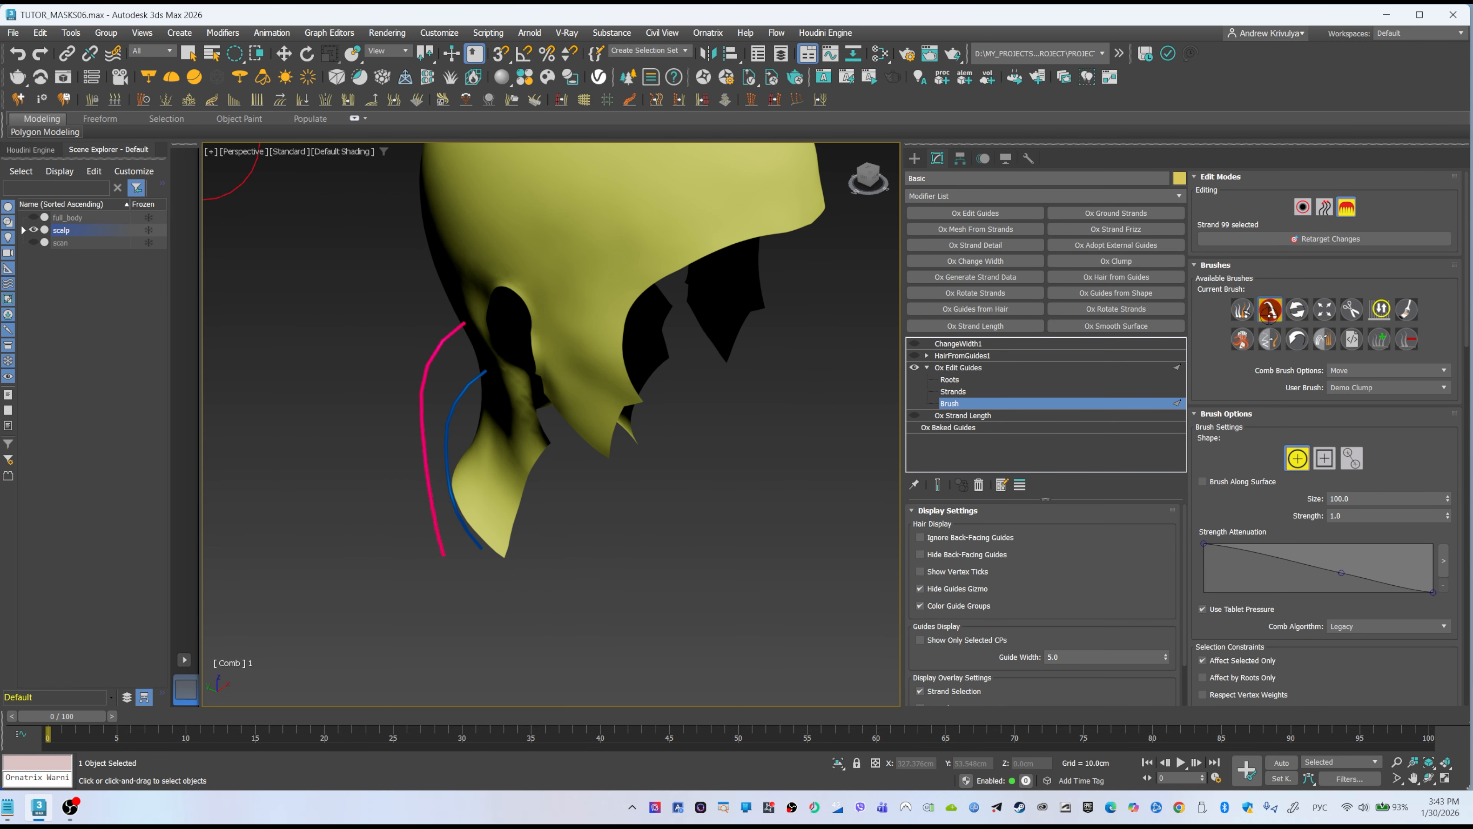
- Comb the isolated upper-row guide to follow the lower one around the neck, checking its shape against the scan
{"action": "middle_click_drag", "start_coordinate": [473, 451], "coordinate": [603, 401], "text": "alt"}
{"action": "left_click", "coordinate": [33, 243]}
{"action": "middle_click_drag", "start_coordinate": [280, 362], "coordinate": [540, 490], "text": "alt"}
{"action": "left_click", "coordinate": [33, 243]}
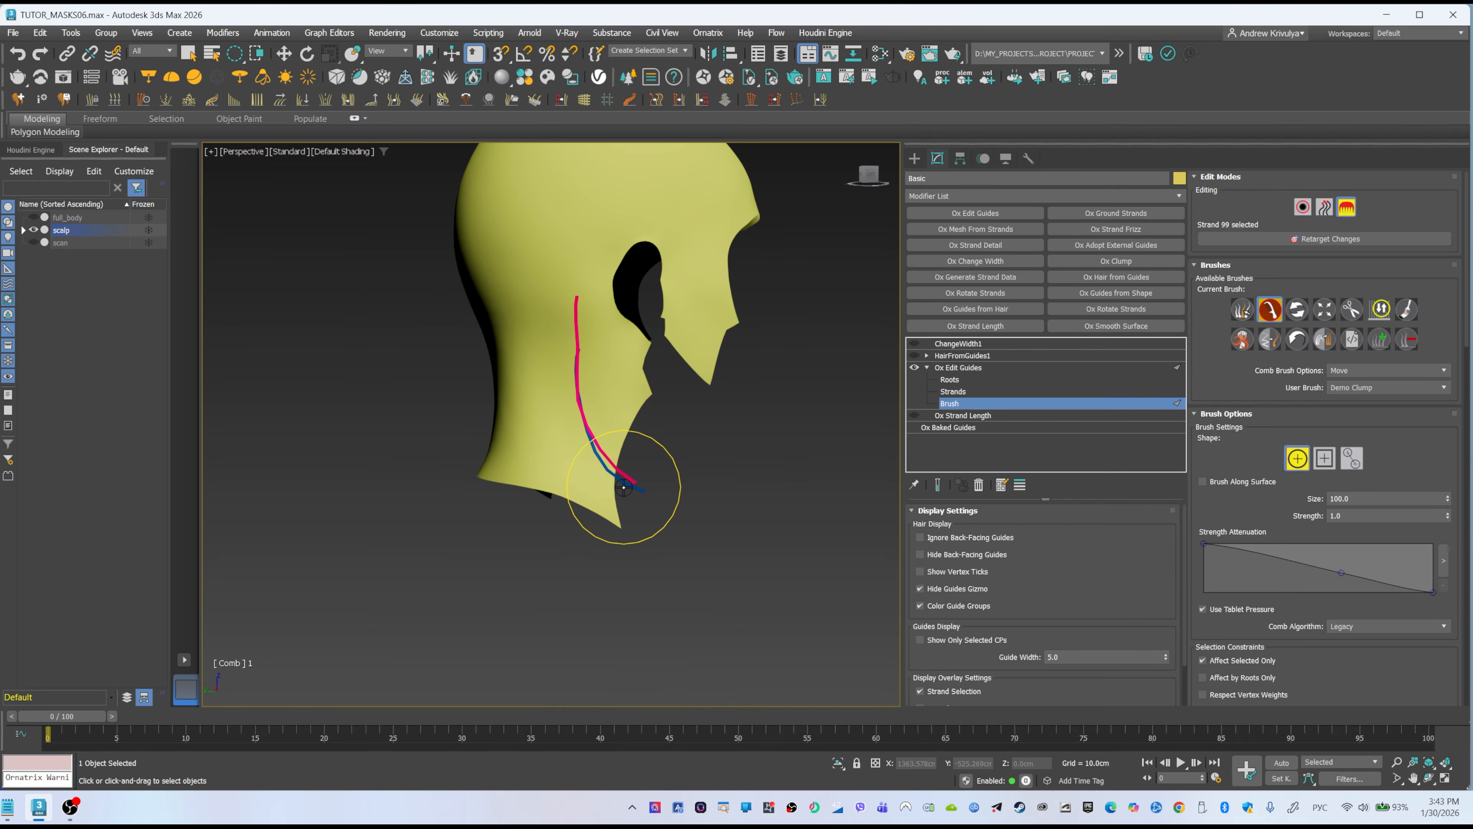
- Return to root editing, unhide every guide, turn on selection by group and isolate the group 12 and 14 rows
{"action": "left_click", "coordinate": [950, 380]}
{"action": "scroll", "coordinate": [1383, 472], "scroll_direction": "down", "scroll_amount": 5}
{"action": "left_click", "coordinate": [1387, 483]}
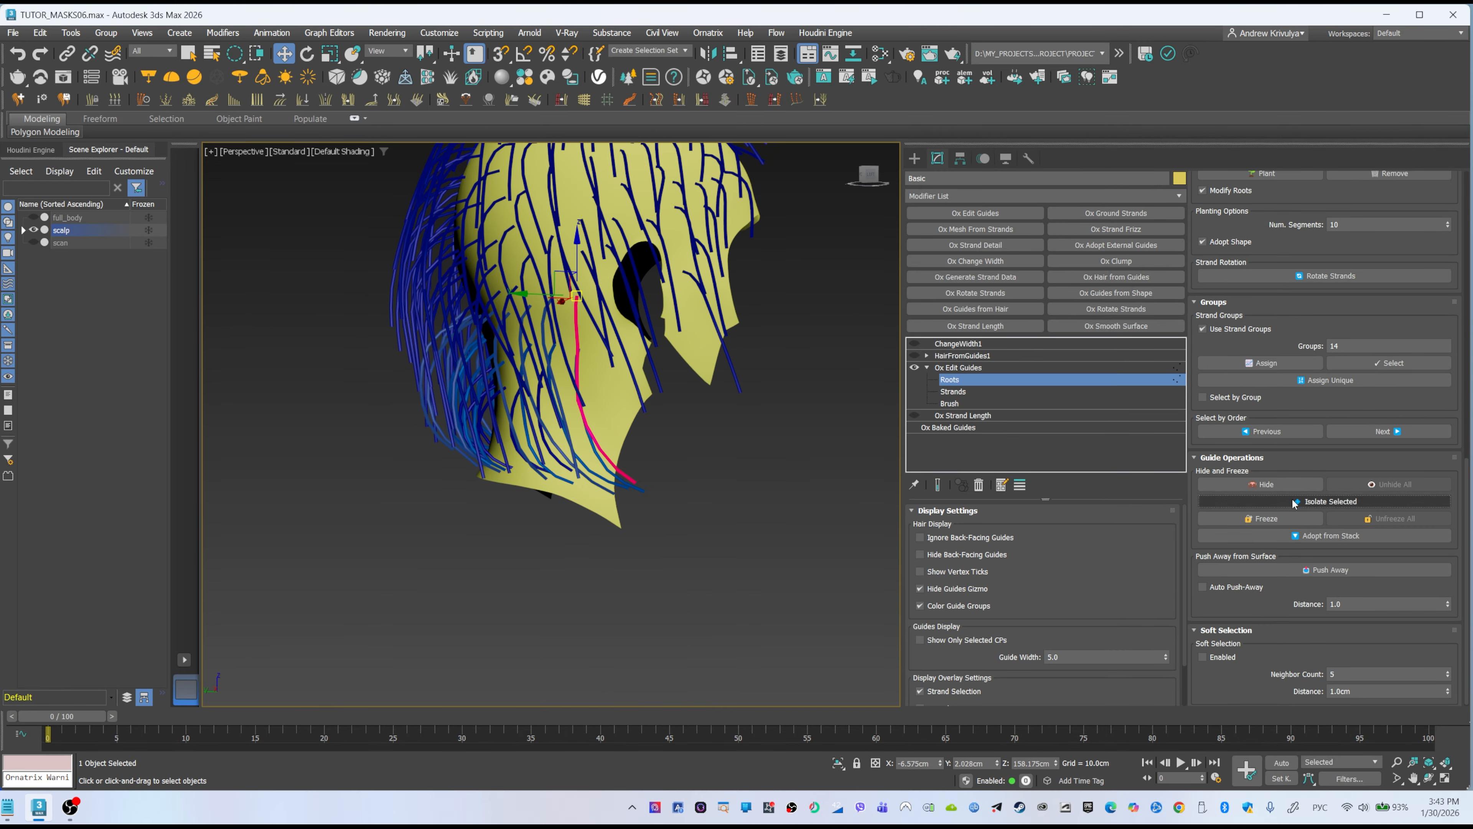
{"action": "left_click", "coordinate": [1203, 397]}
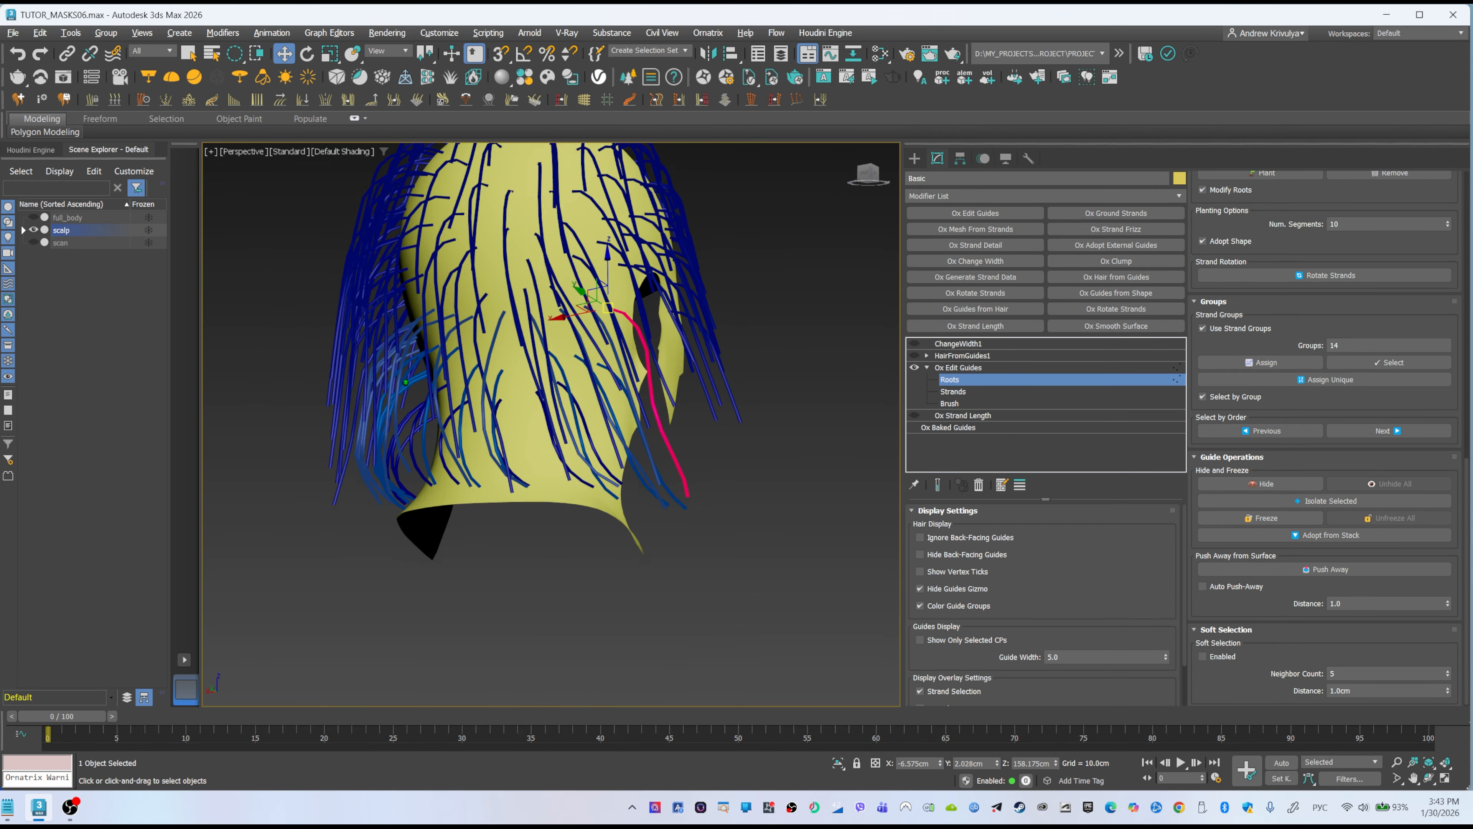
{"action": "scroll", "coordinate": [603, 400], "scroll_direction": "up", "scroll_amount": 2}
{"action": "middle_click_drag", "start_coordinate": [603, 400], "coordinate": [637, 437], "text": "alt"}
{"action": "left_click", "coordinate": [613, 408], "text": "ctrl"}
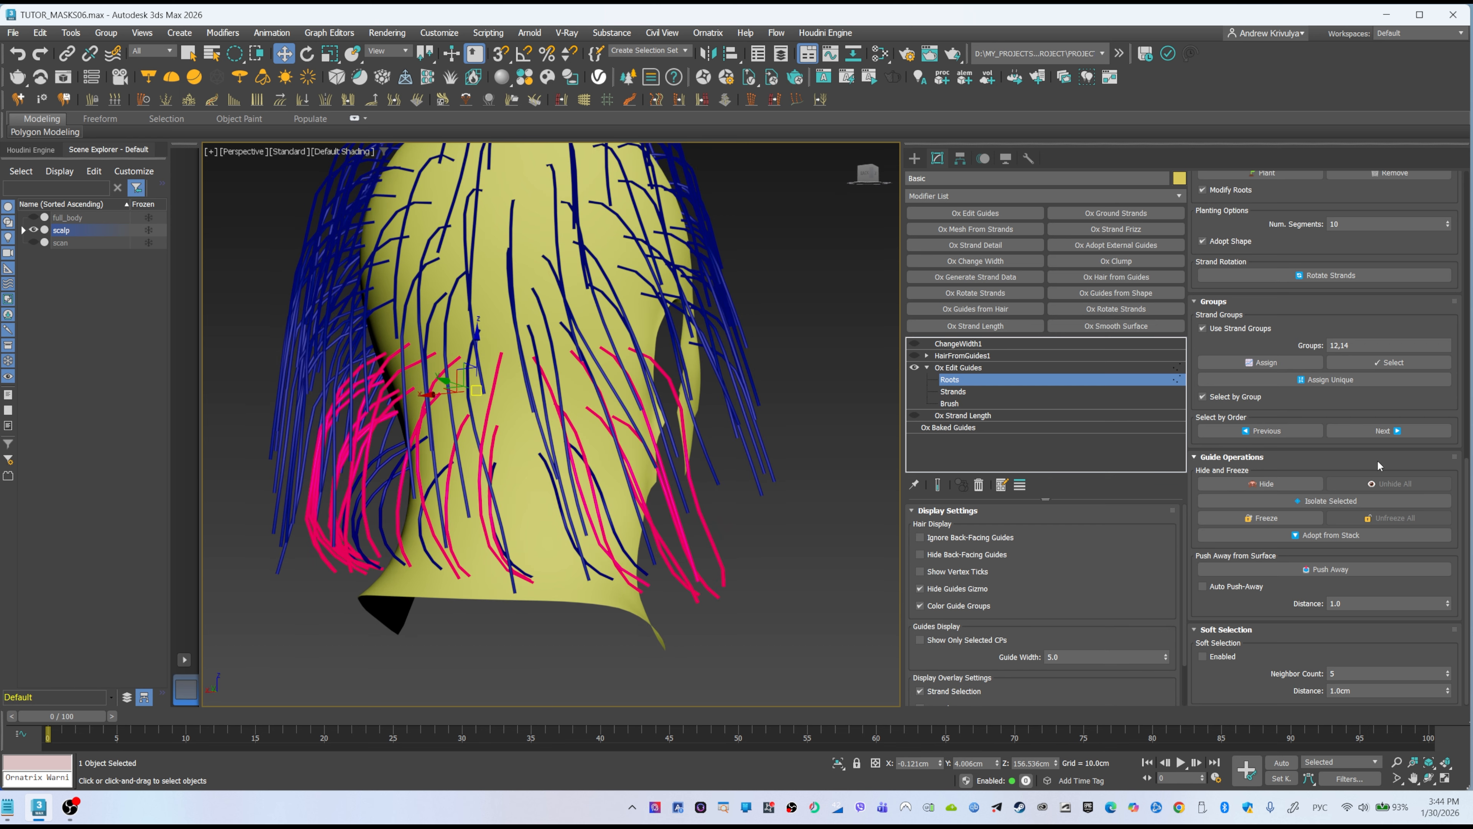
{"action": "left_click", "coordinate": [1260, 431]}
{"action": "middle_click_drag", "start_coordinate": [537, 345], "coordinate": [585, 326], "text": "alt"}
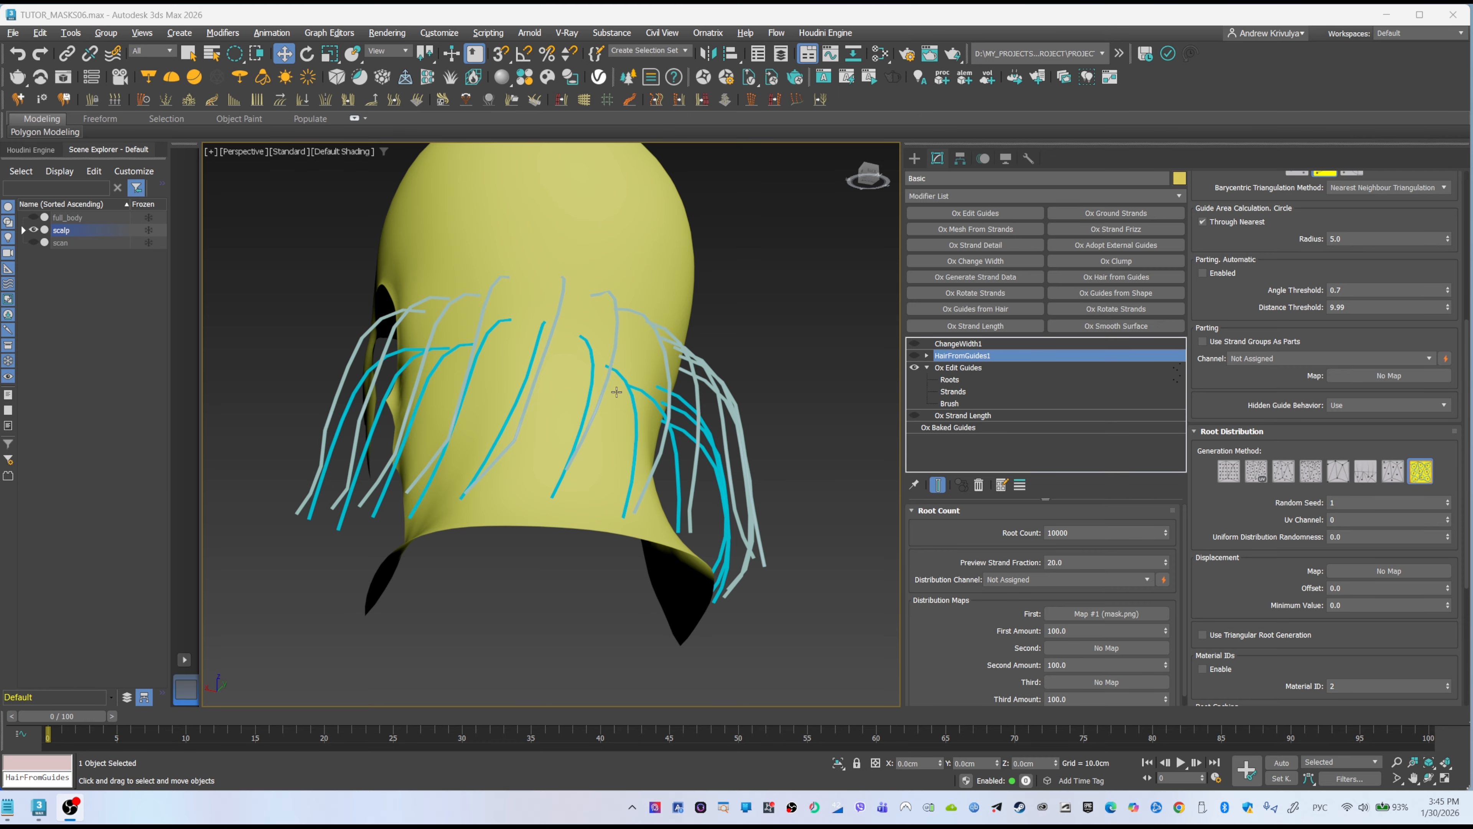
- Unhide all guides, select groups 11, 12 and 14 on the nape and isolate these three rows
{"action": "middle_click_drag", "start_coordinate": [616, 393], "coordinate": [634, 419], "text": "alt"}
{"action": "left_click", "coordinate": [950, 379]}
{"action": "left_click", "coordinate": [1395, 489]}
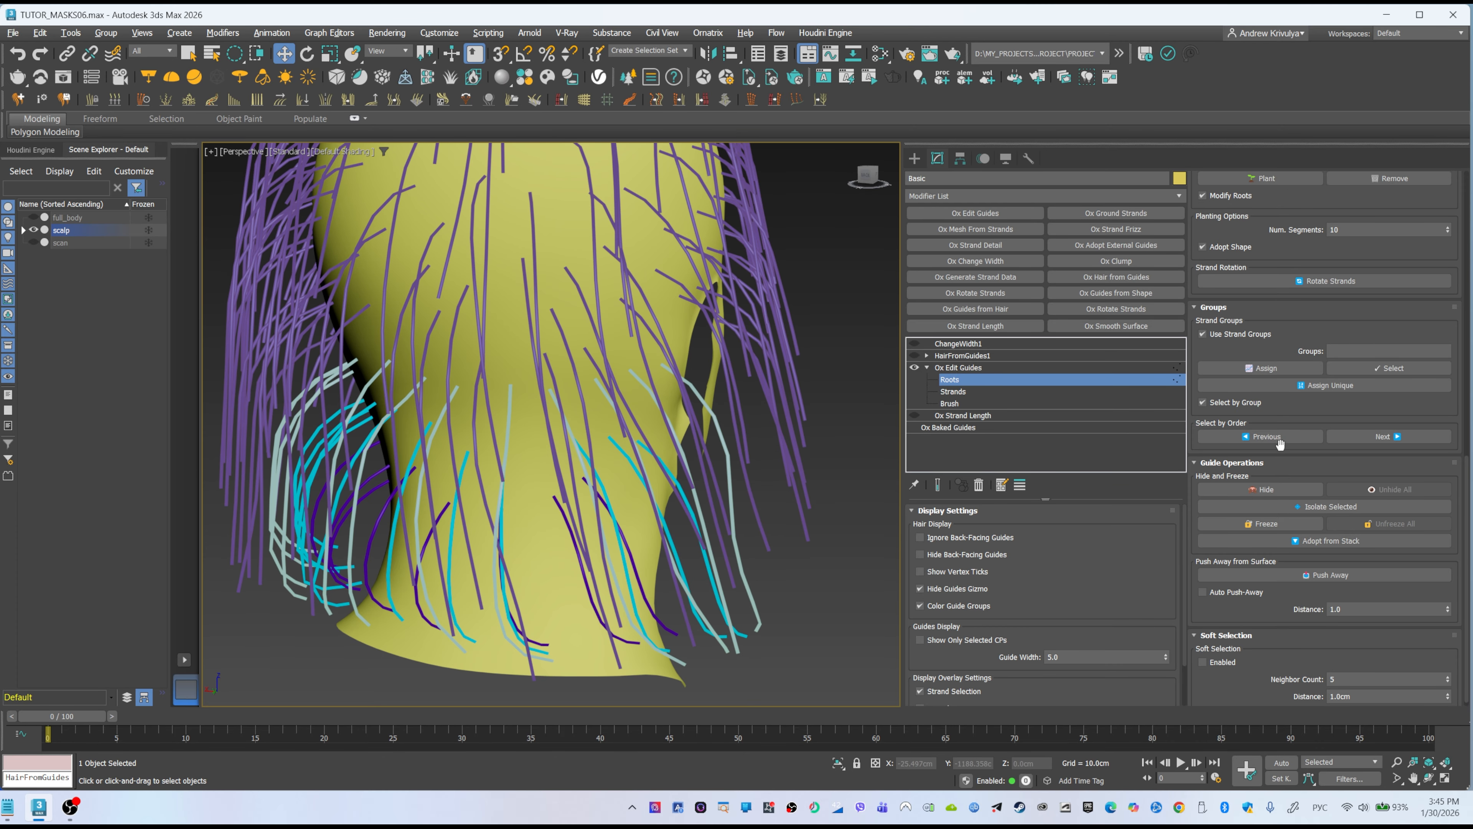
{"action": "middle_click_drag", "start_coordinate": [554, 442], "coordinate": [566, 414], "text": "alt"}
{"action": "left_click", "coordinate": [527, 407]}
{"action": "left_click", "coordinate": [528, 468], "text": "ctrl"}
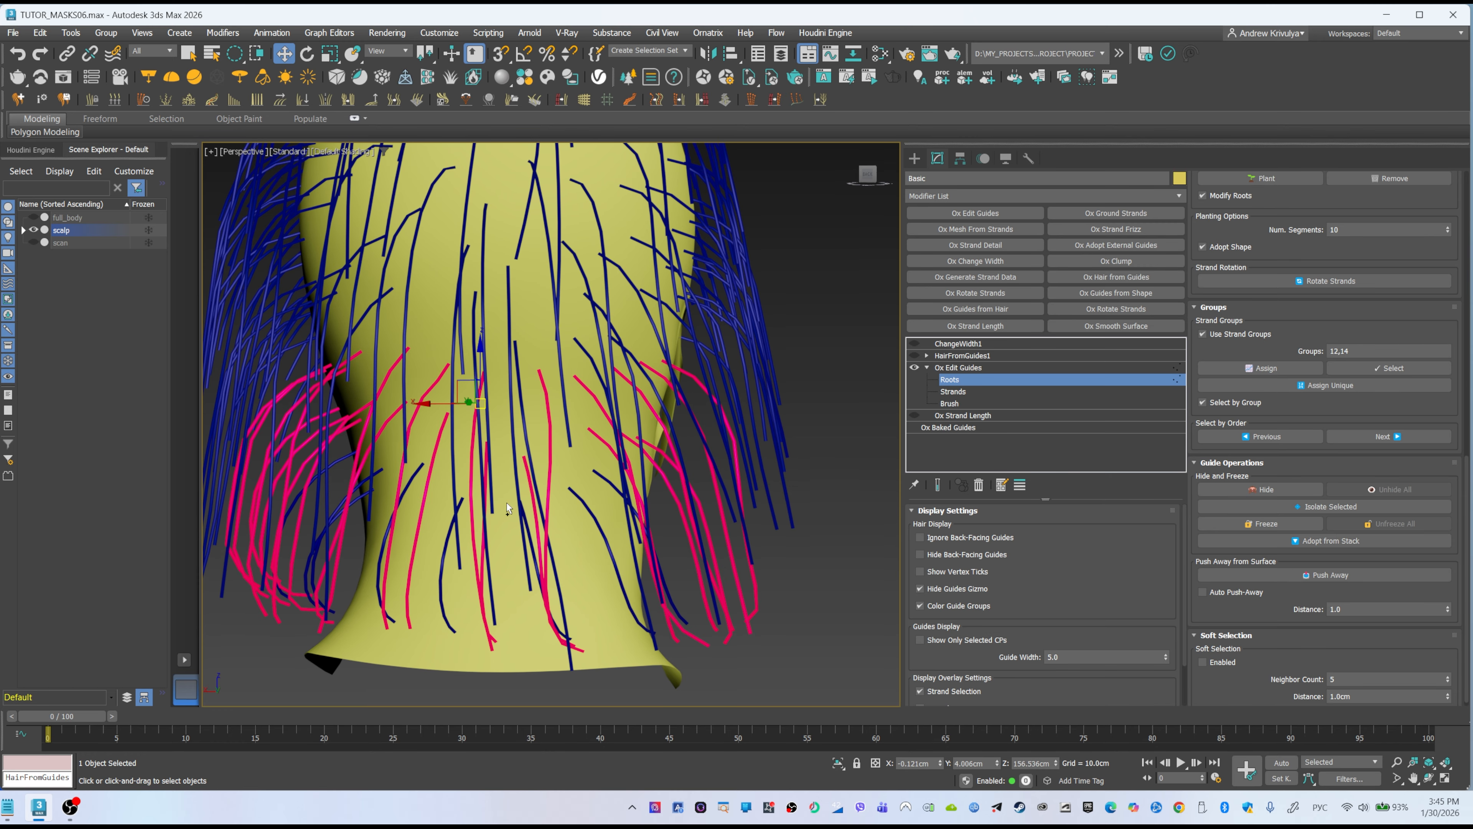
{"action": "left_click", "coordinate": [446, 549], "text": "ctrl"}
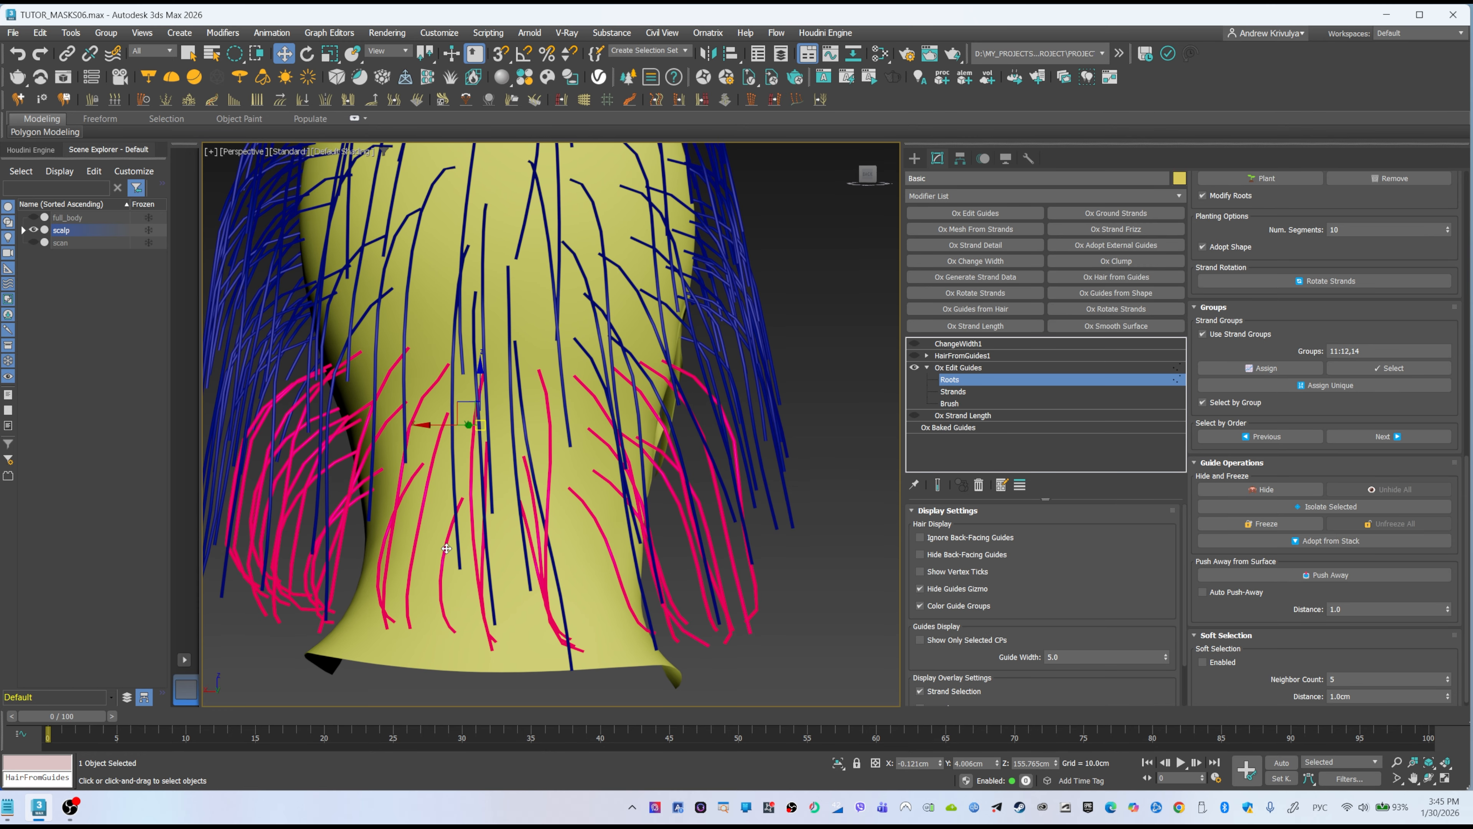
{"action": "left_click", "coordinate": [1319, 509]}
{"action": "middle_click_drag", "start_coordinate": [267, 400], "coordinate": [585, 457], "text": "alt"}
- Turn on the HairFromGuides1 and ChangeWidth1 modifiers to show the generated hair
{"action": "left_click", "coordinate": [962, 355]}
{"action": "left_click", "coordinate": [914, 356]}
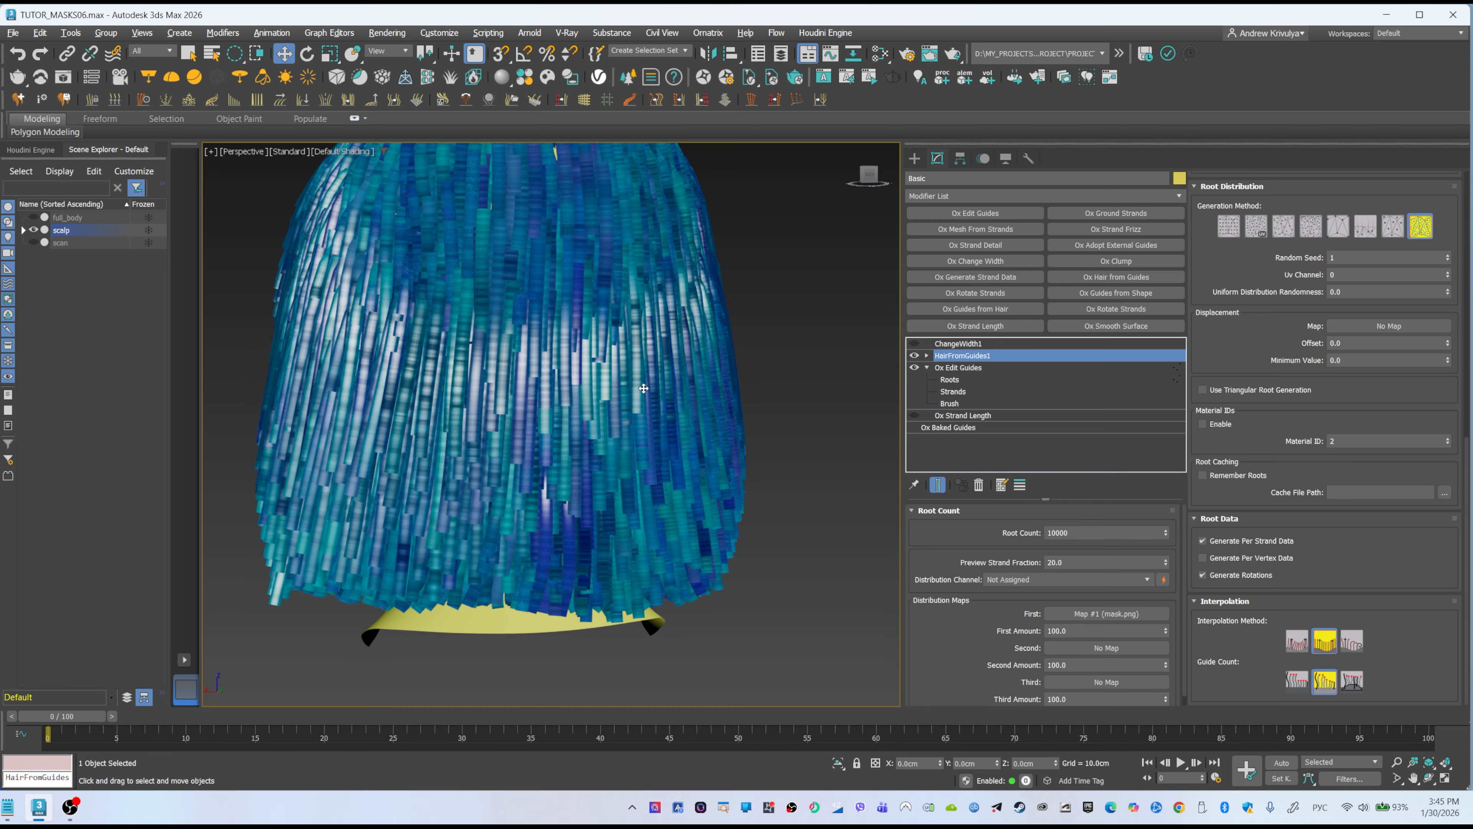
{"action": "left_click", "coordinate": [914, 343]}
{"action": "middle_click_drag", "start_coordinate": [450, 338], "coordinate": [482, 341], "text": "alt"}
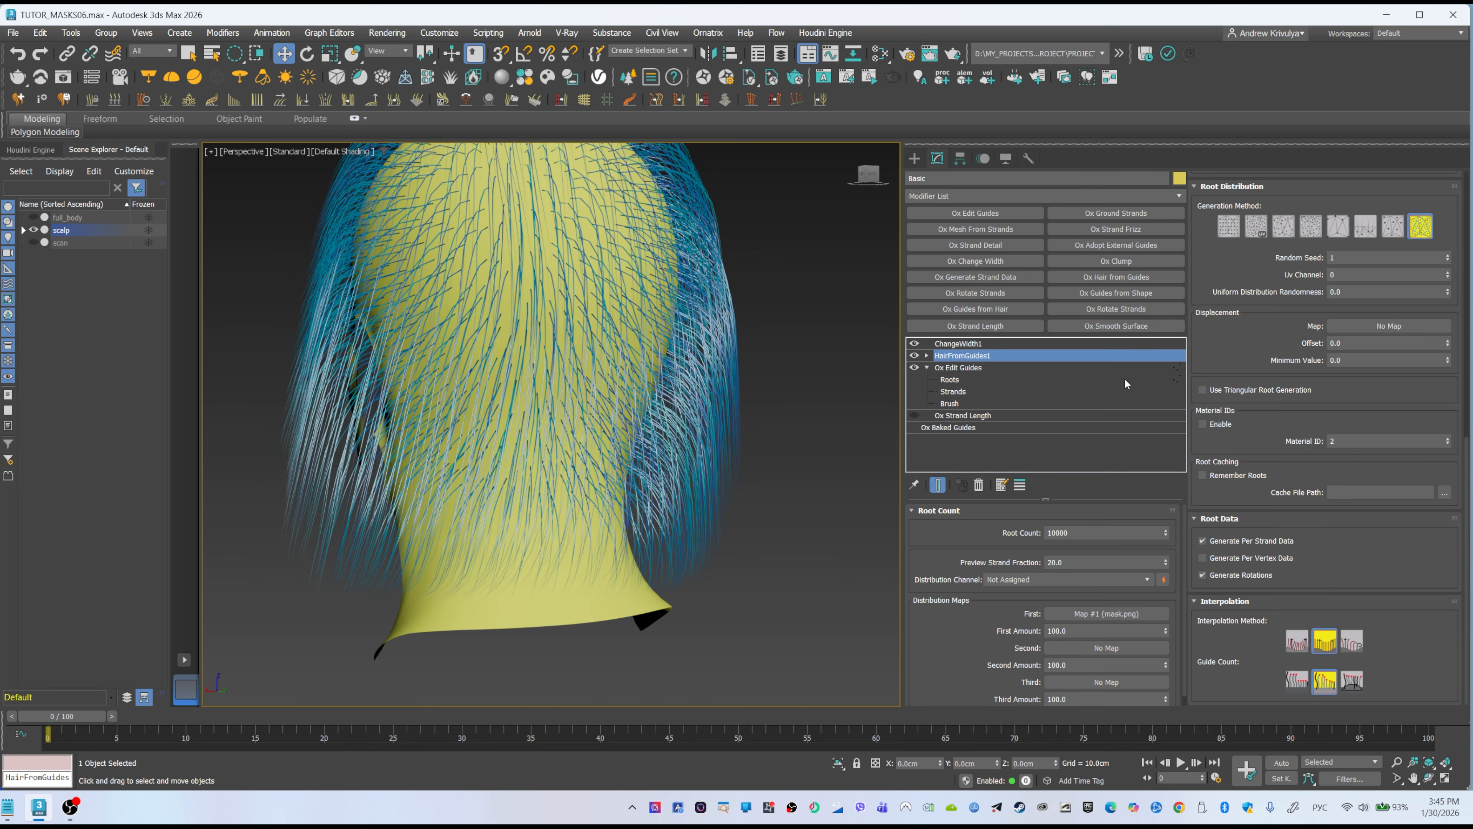
- Set the Hidden Guide Behavior of HairFromGuides1 to Hide and inspect the nape hair from the side and back
{"action": "scroll", "coordinate": [1273, 424], "scroll_direction": "up", "scroll_amount": 5}
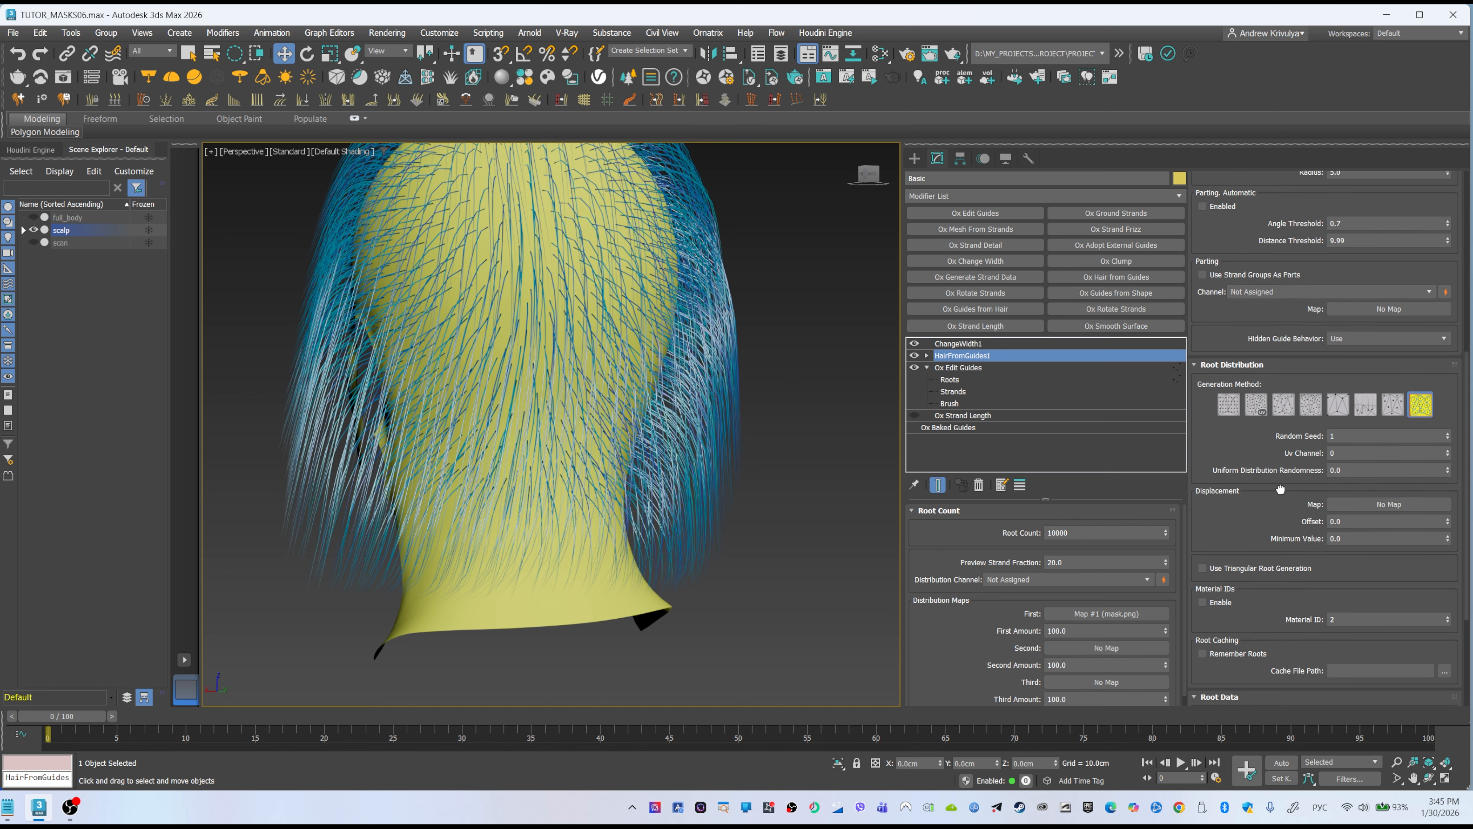
{"action": "scroll", "coordinate": [1267, 539], "scroll_direction": "up", "scroll_amount": 2}
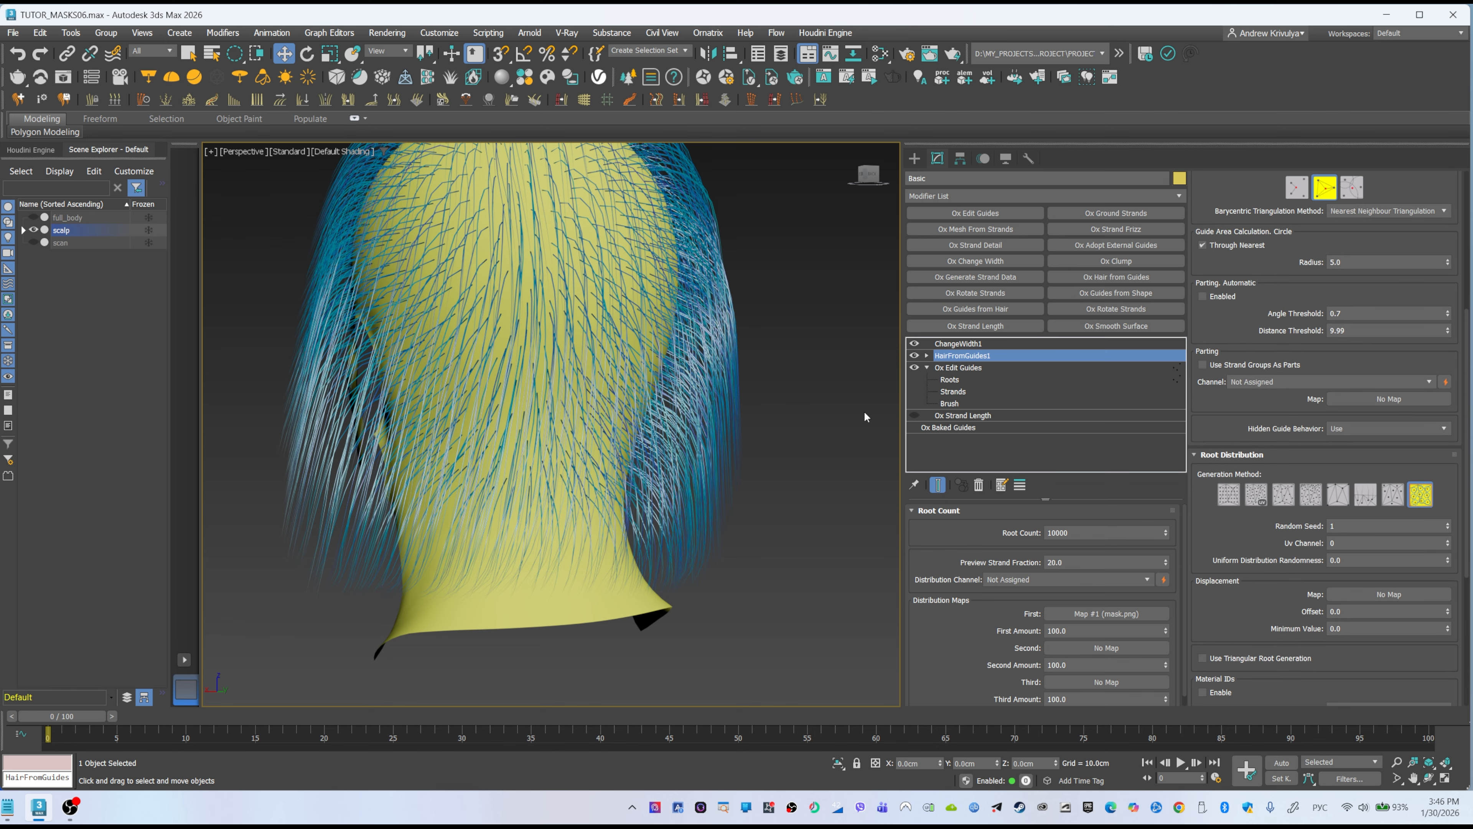
{"action": "left_click", "coordinate": [1357, 427]}
{"action": "left_click", "coordinate": [1352, 459]}
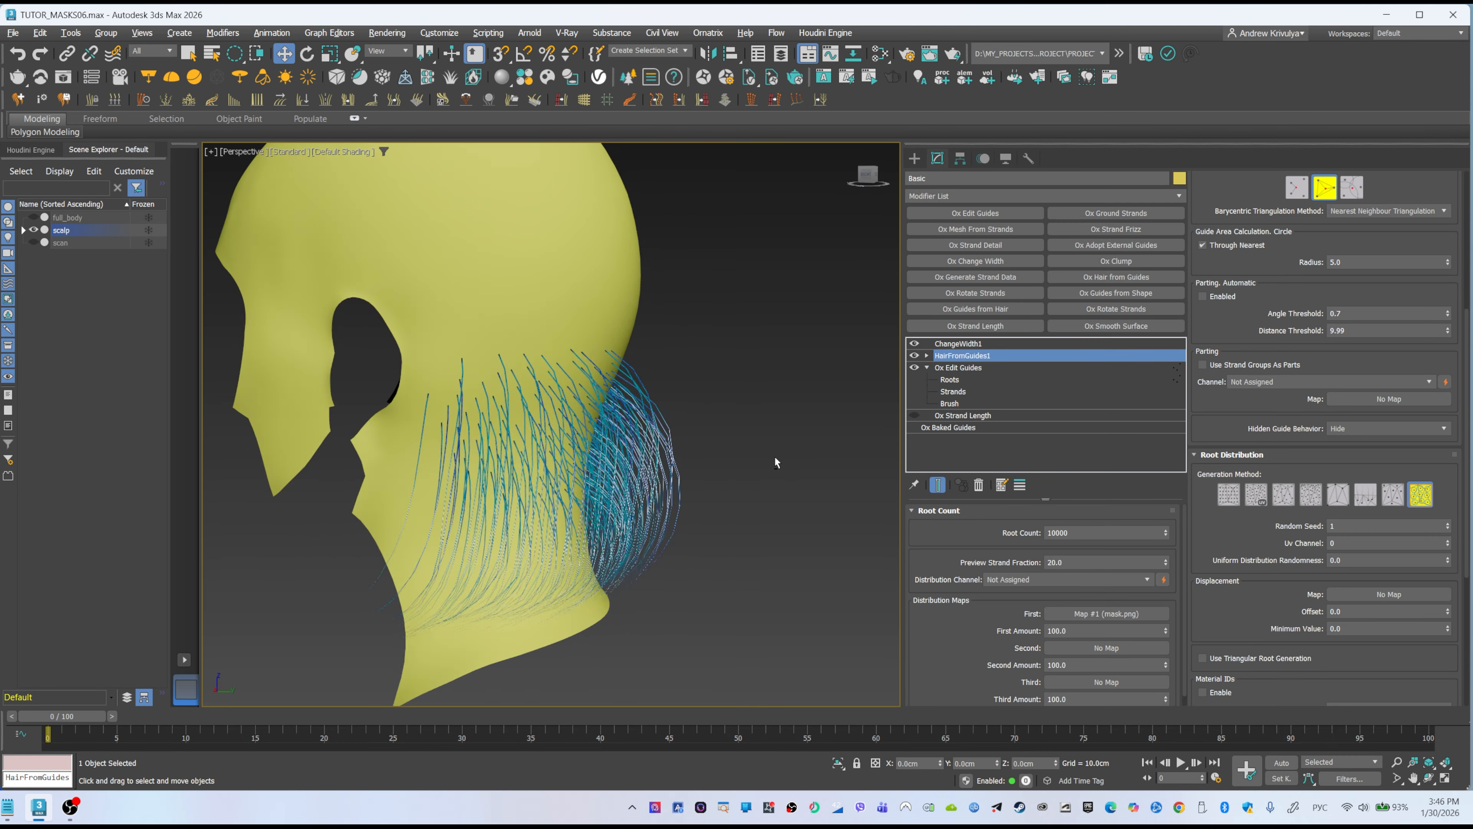
{"action": "middle_click_drag", "start_coordinate": [776, 463], "coordinate": [690, 450], "text": "alt"}
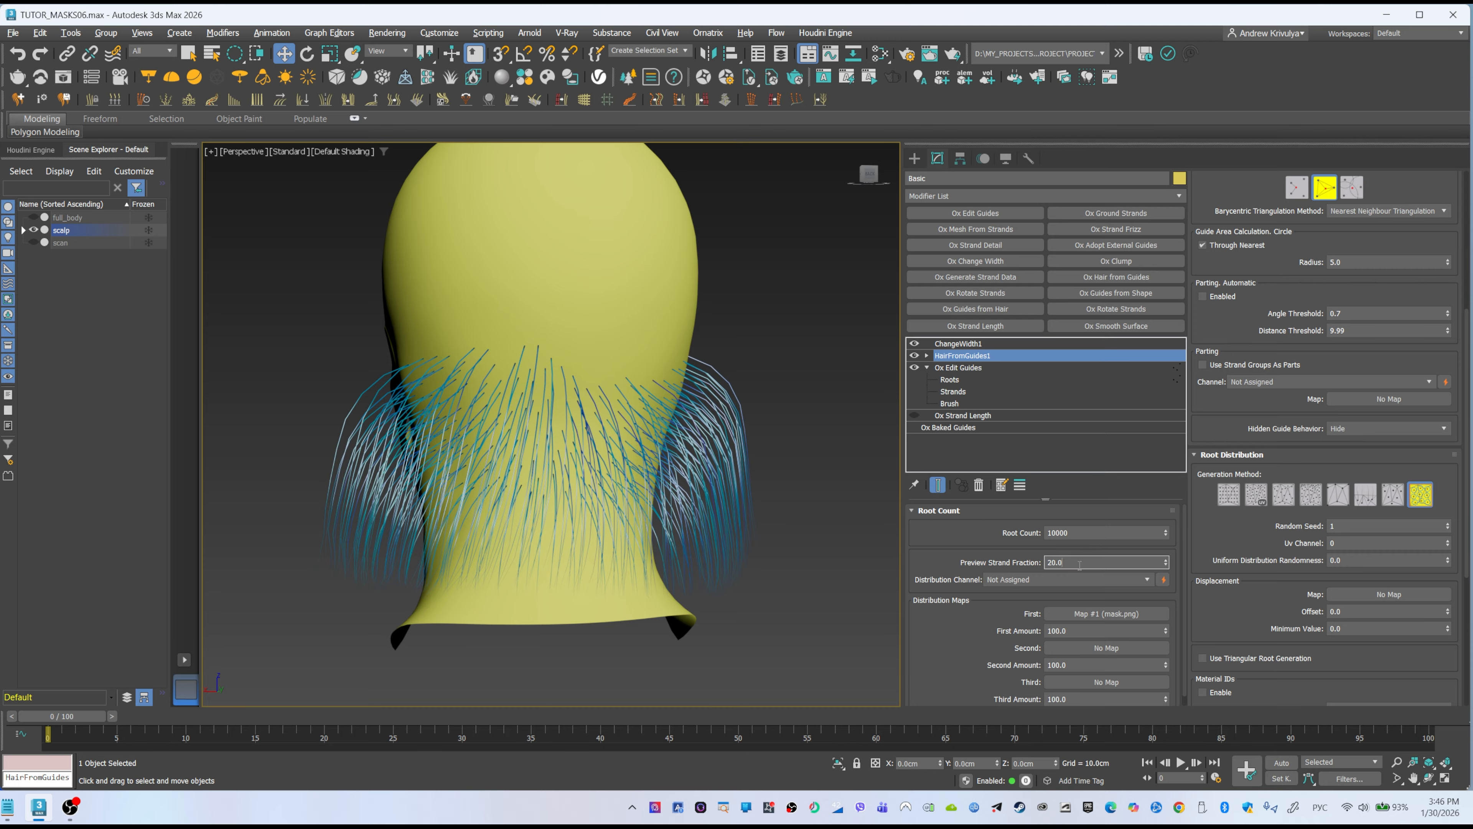
- Set the preview strand fraction to 100 and the root count to 100000, and compare the hair with the scan
{"action": "type", "text": "00"}
{"action": "key", "text": "Return"}
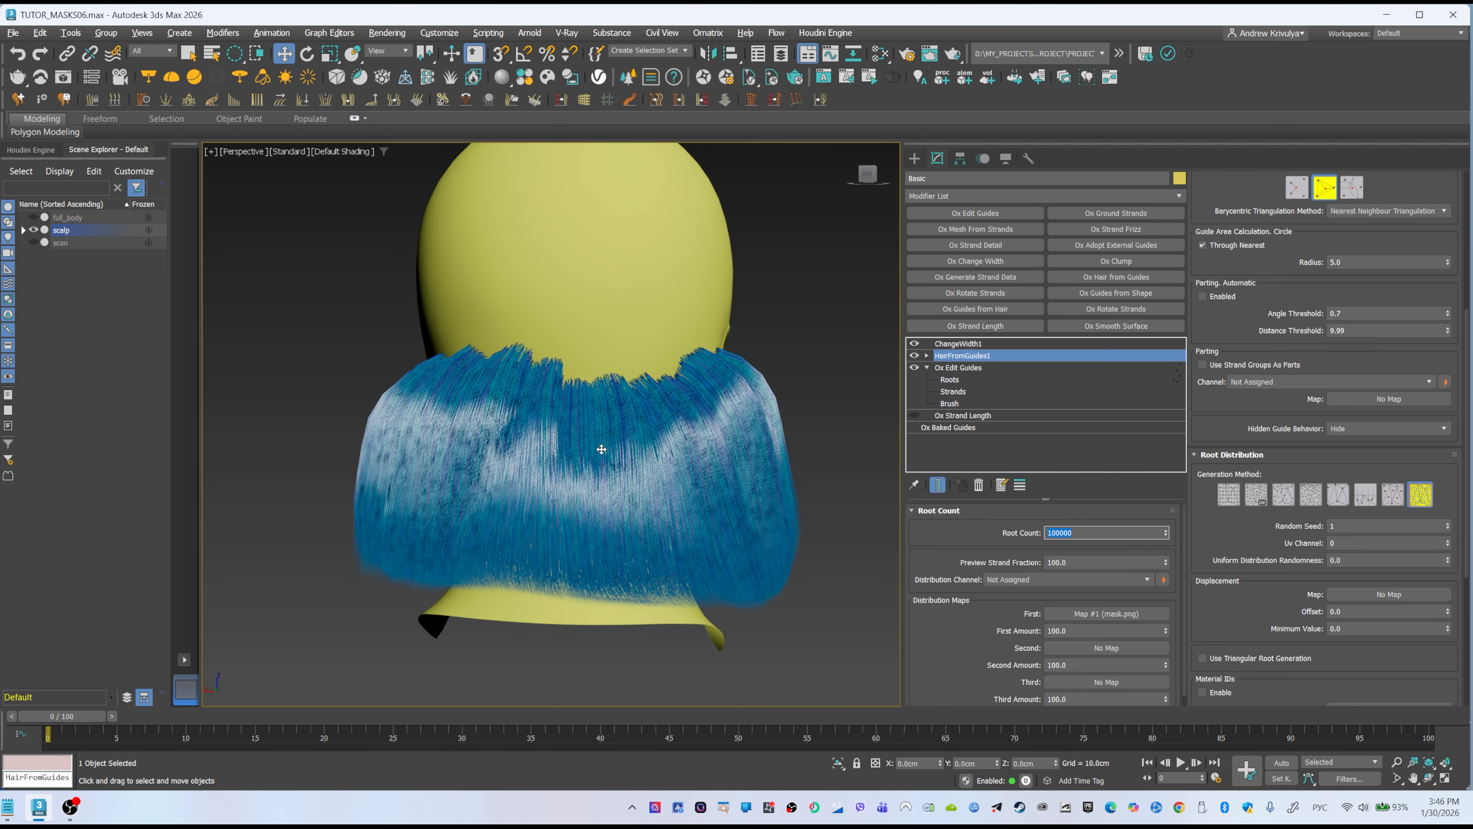
{"action": "middle_click_drag", "start_coordinate": [622, 492], "coordinate": [405, 425], "text": "alt"}
{"action": "left_click", "coordinate": [33, 242]}
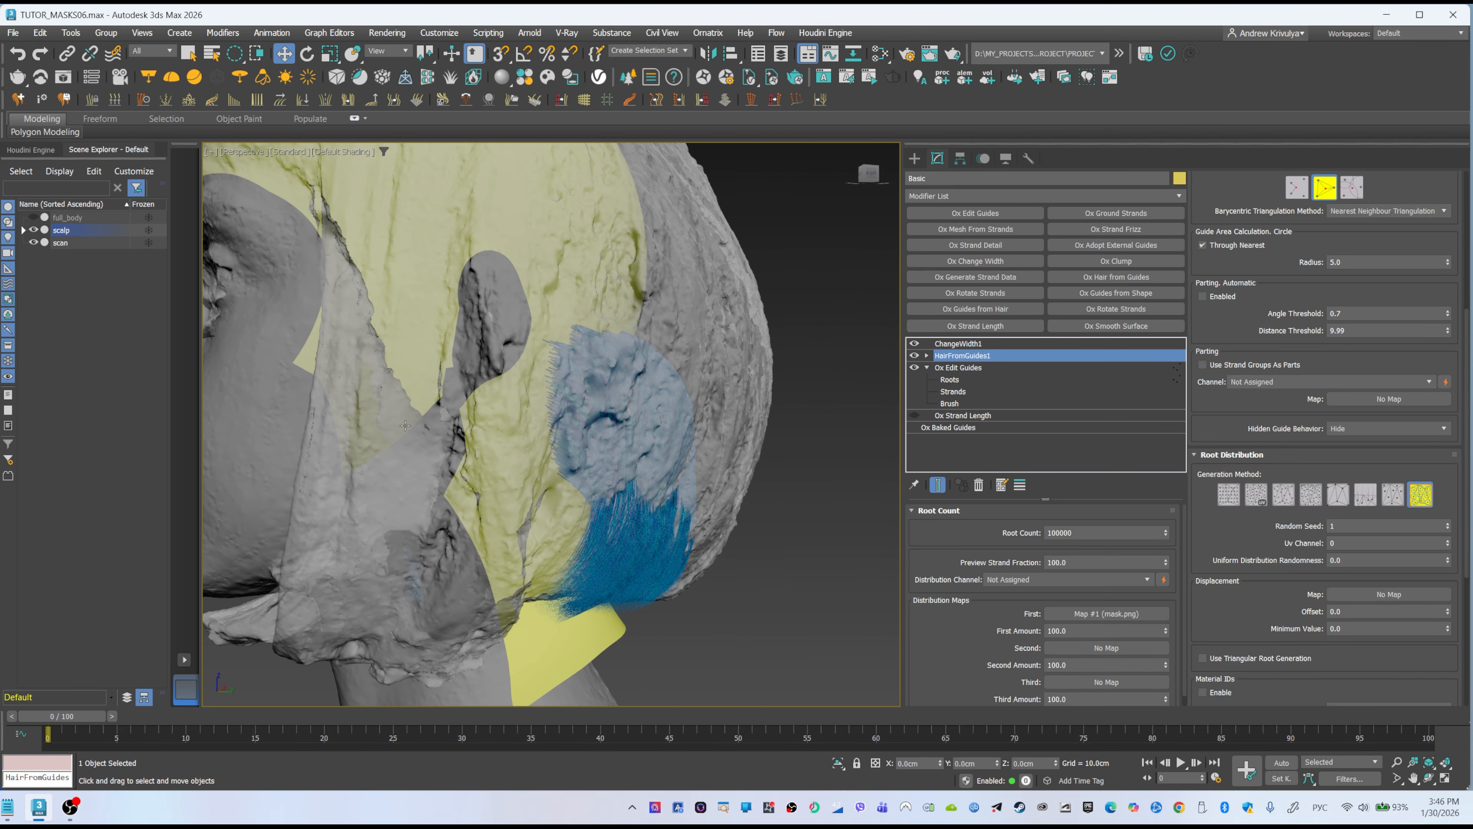
{"action": "left_click", "coordinate": [33, 242]}
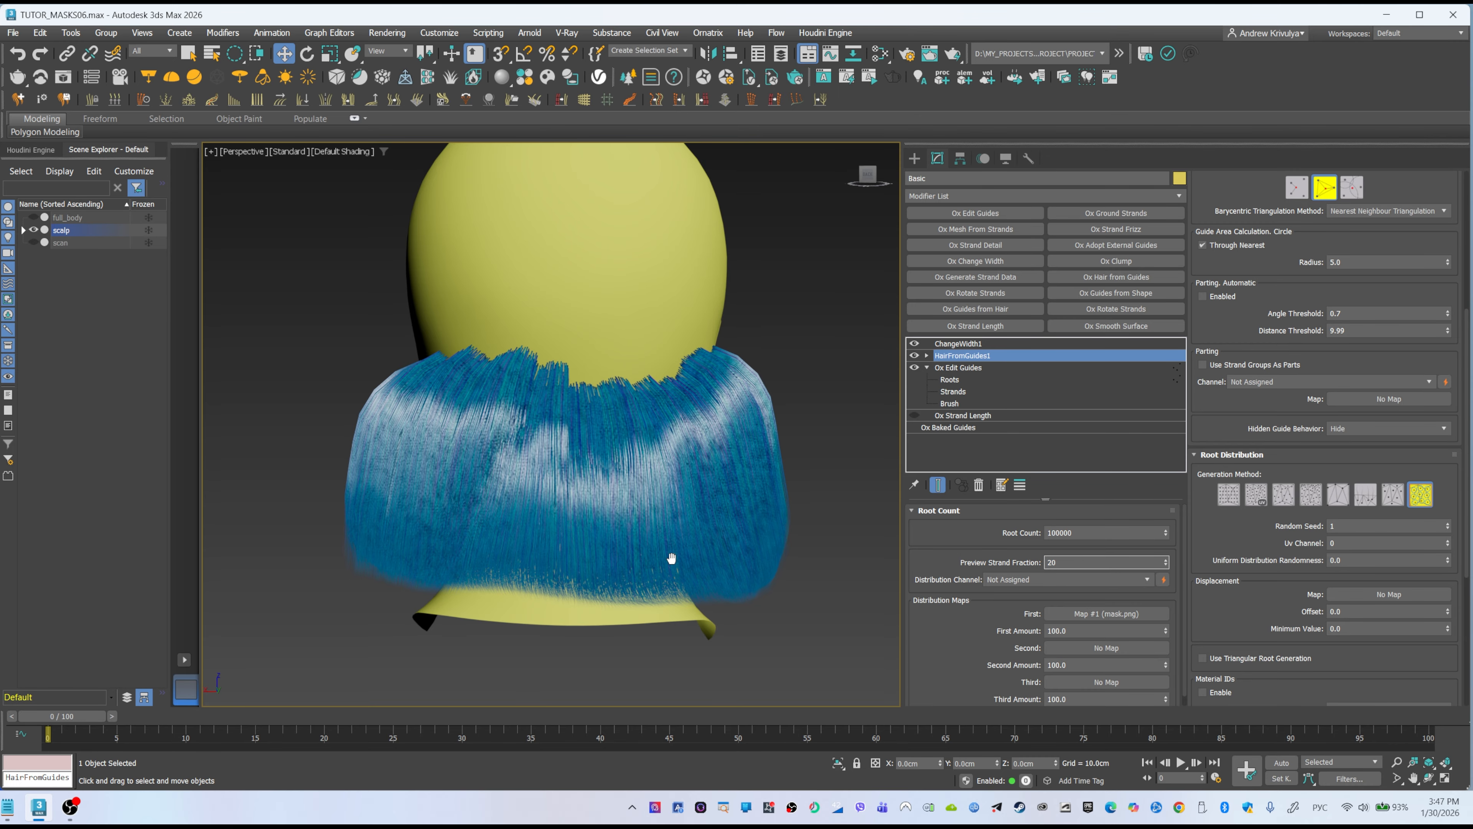
- Reduce the preview strand fraction to 20 and review the hair generation settings and the thinned nape hair
{"action": "key", "text": "Return"}
{"action": "scroll", "coordinate": [1355, 394], "scroll_direction": "up", "scroll_amount": 5}
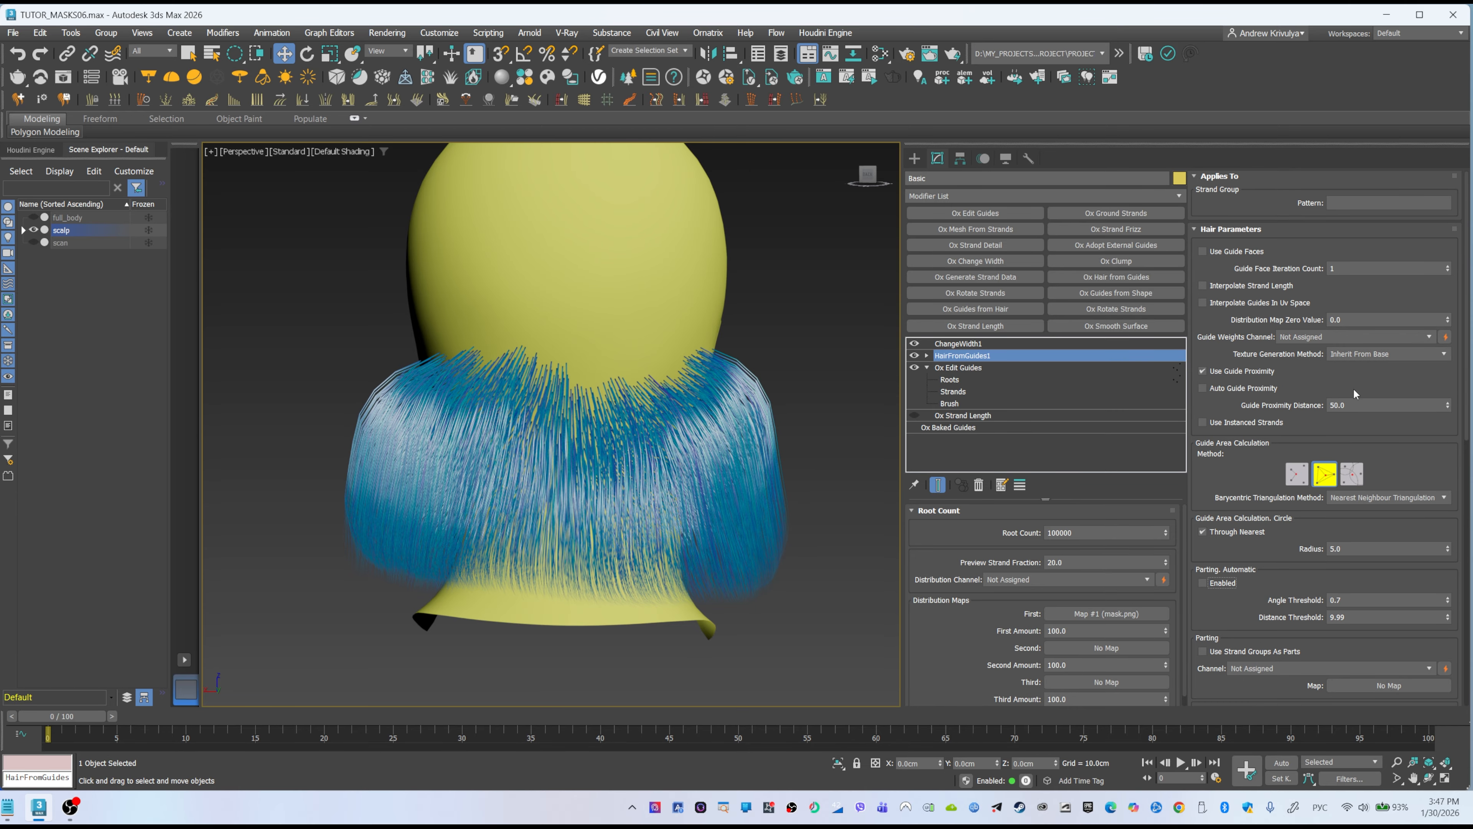
{"action": "scroll", "coordinate": [1329, 390], "scroll_direction": "down", "scroll_amount": 5}
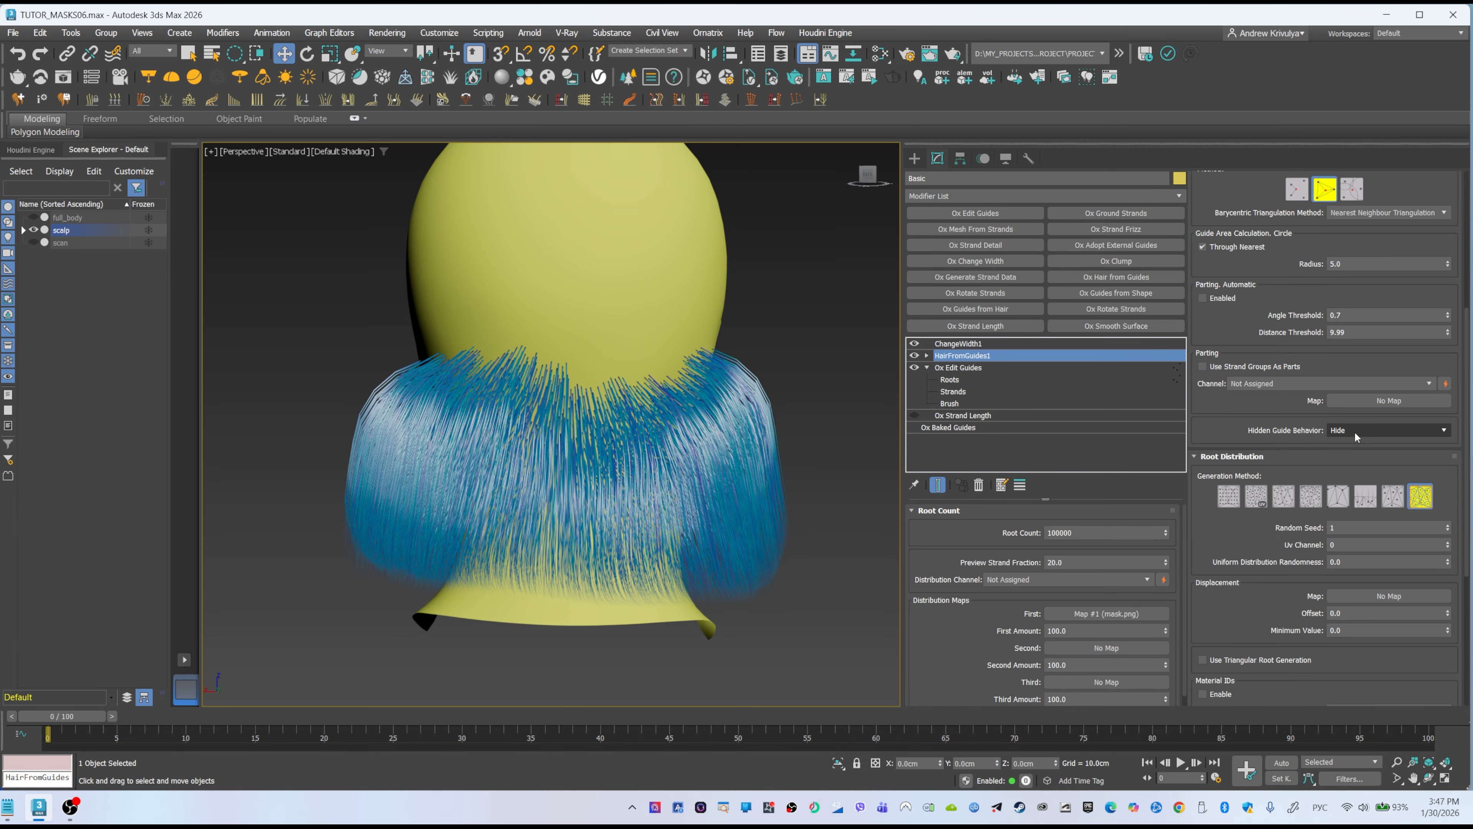
{"action": "middle_click_drag", "start_coordinate": [557, 418], "coordinate": [669, 423], "text": "alt"}
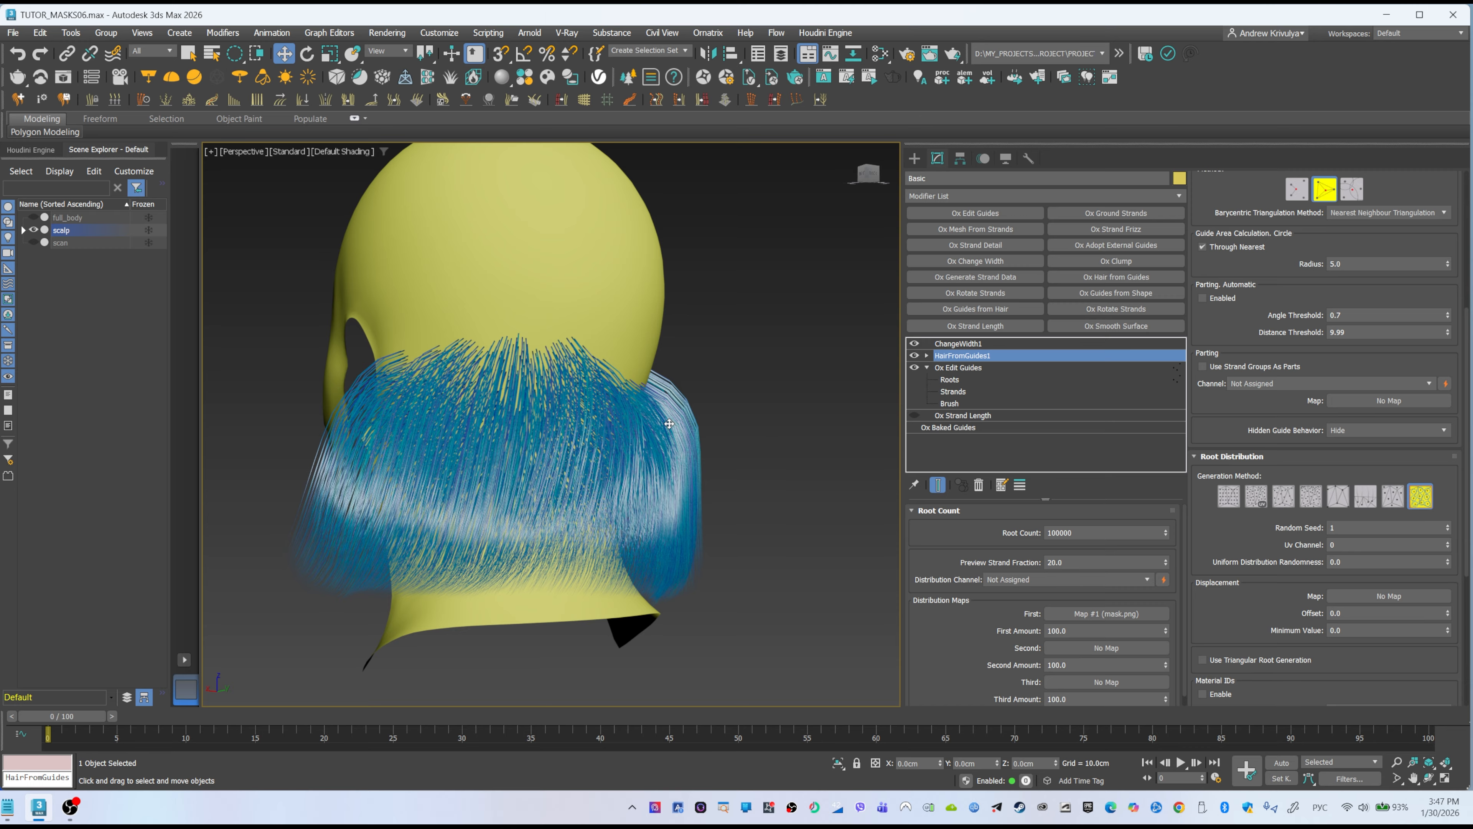
- Turn off the hair generation and width modifiers and examine the three isolated guide rows from the back and side
{"action": "left_click", "coordinate": [915, 355]}
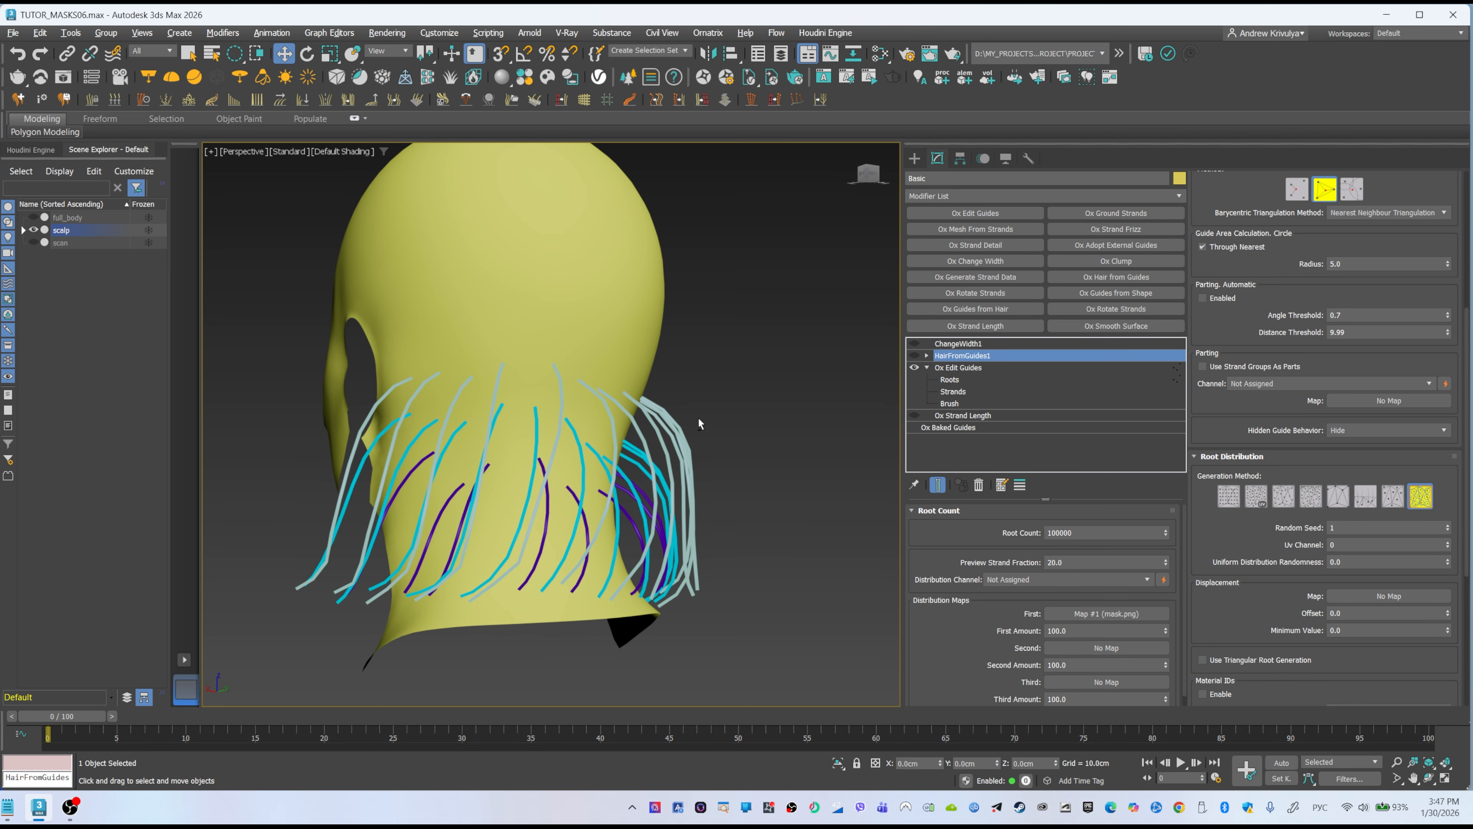
{"action": "middle_click_drag", "start_coordinate": [700, 421], "coordinate": [621, 423], "text": "alt"}
{"action": "middle_click_drag", "start_coordinate": [615, 424], "coordinate": [512, 393], "text": "alt"}
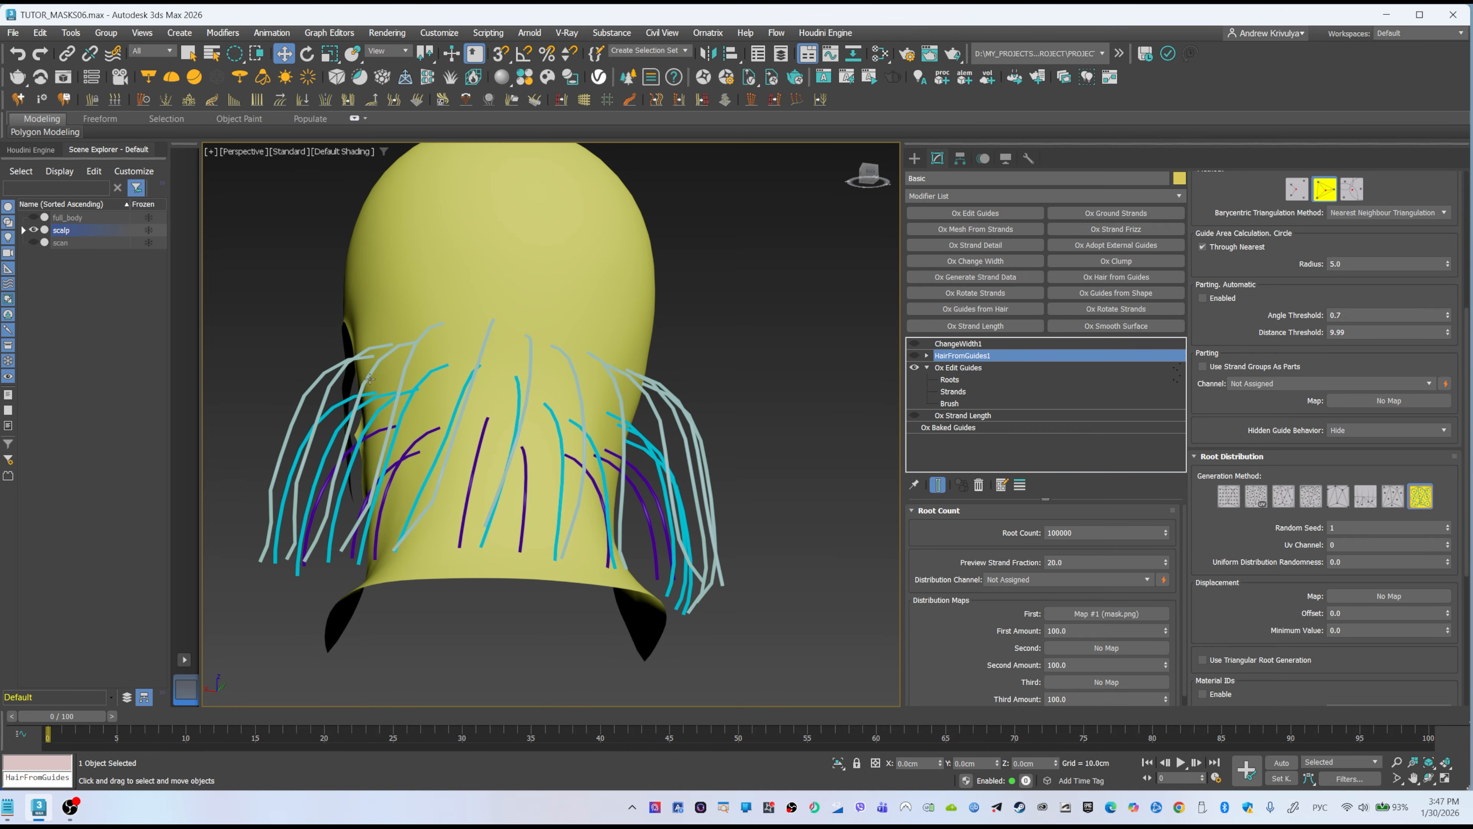
{"action": "middle_click_drag", "start_coordinate": [367, 402], "coordinate": [424, 558], "text": "alt"}
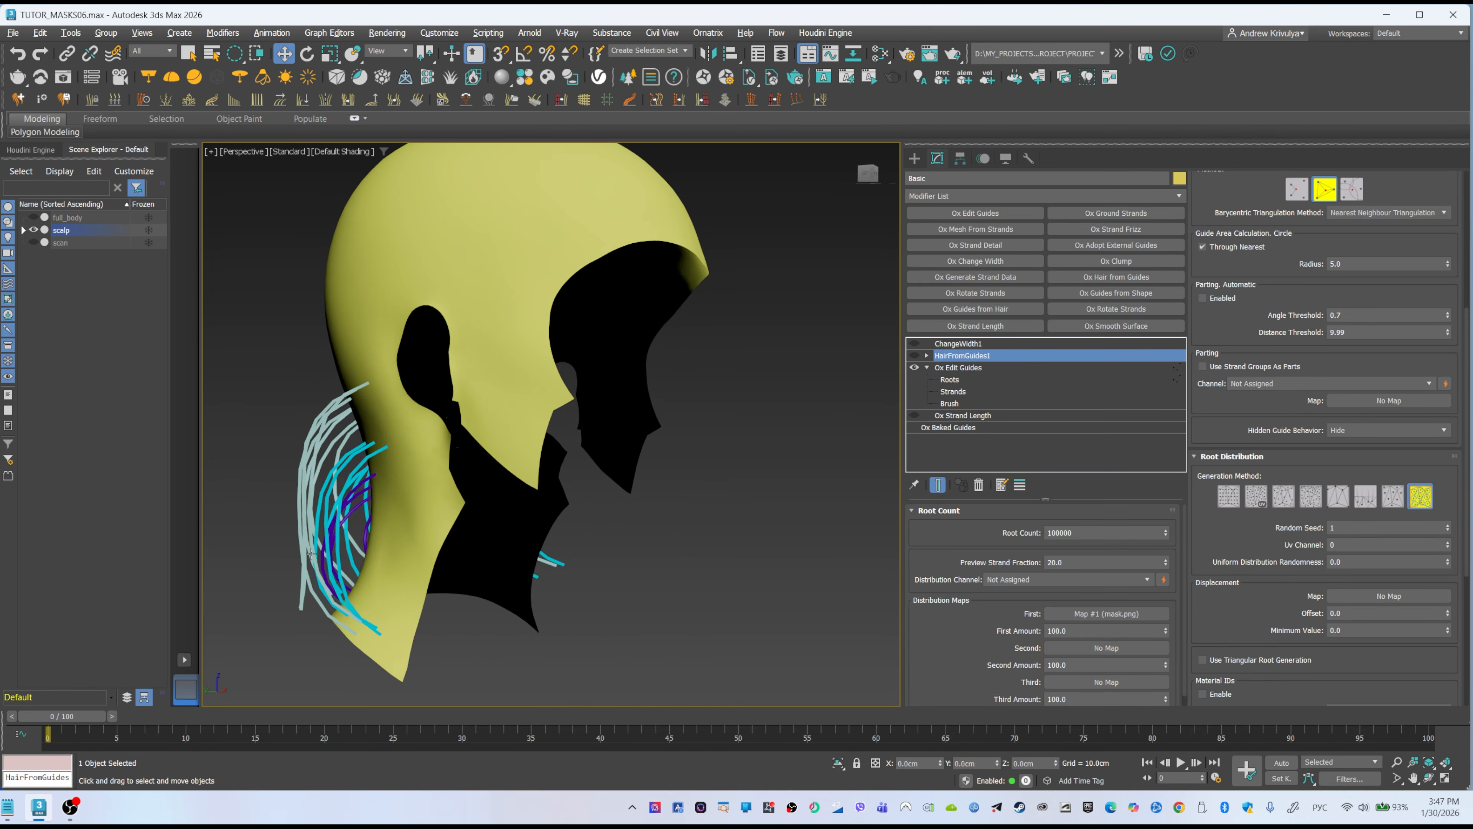